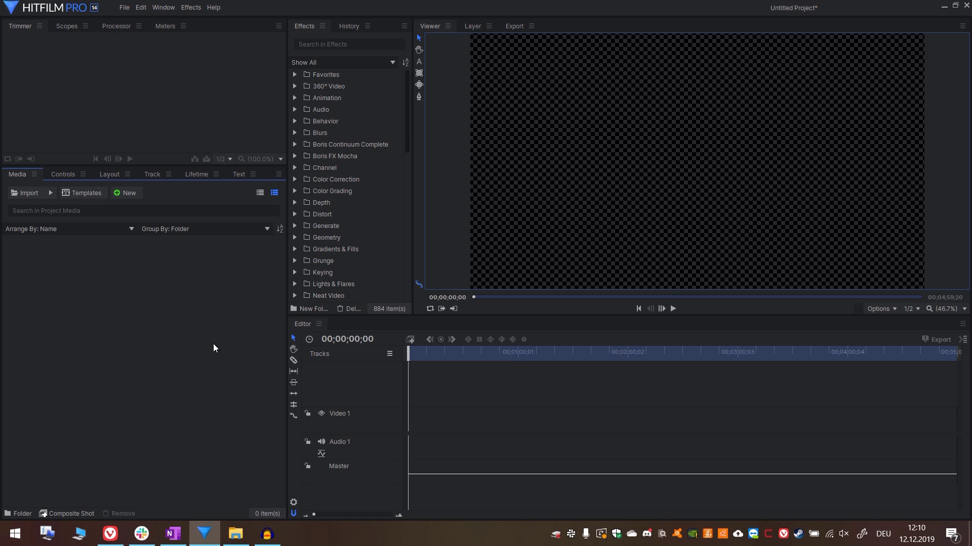
# - Import Force Throw Unedited 1080p.mp4 and Force Throw Clean.png into the project media
pyautogui.click(236, 534)
pyautogui.moveTo(622, 168); pyautogui.dragTo(168, 310)
pyautogui.click(566, 181)
pyautogui.moveTo(575, 176); pyautogui.dragTo(132, 320)
pyautogui.click(168, 262)
pyautogui.click(151, 286)
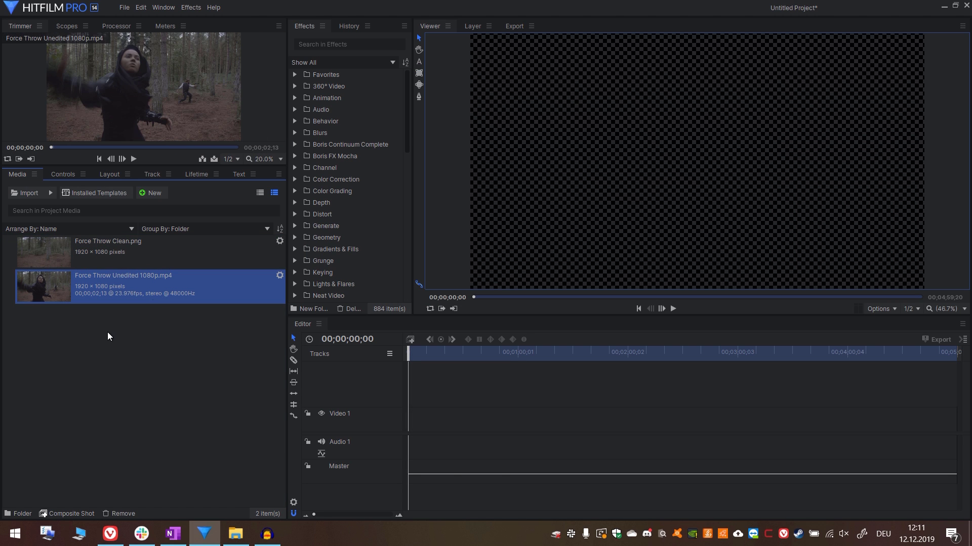
# - Make a composite shot from Force Throw Unedited 1080p.mp4, keeping the default 1920 × 1080, 23.976 fps settings
pyautogui.rightClick(85, 276)
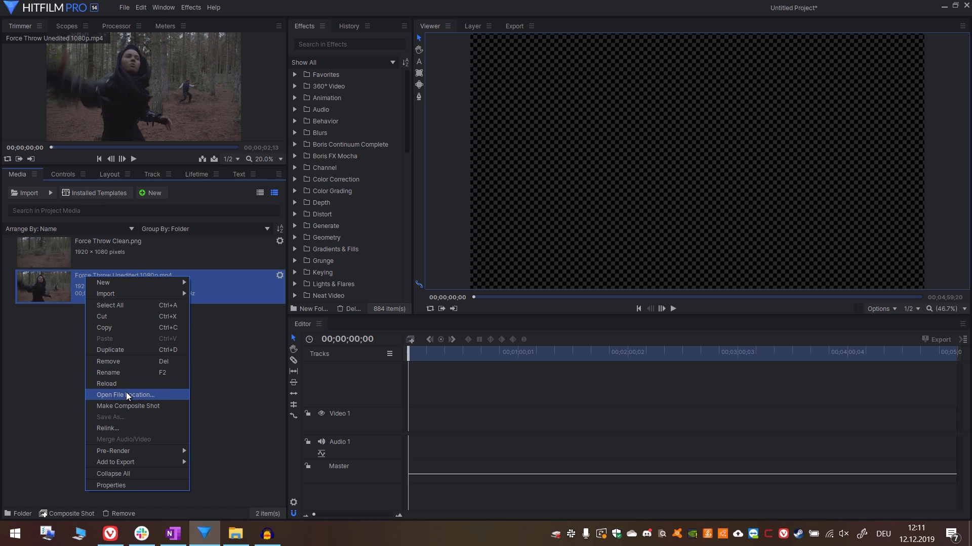
pyautogui.click(123, 407)
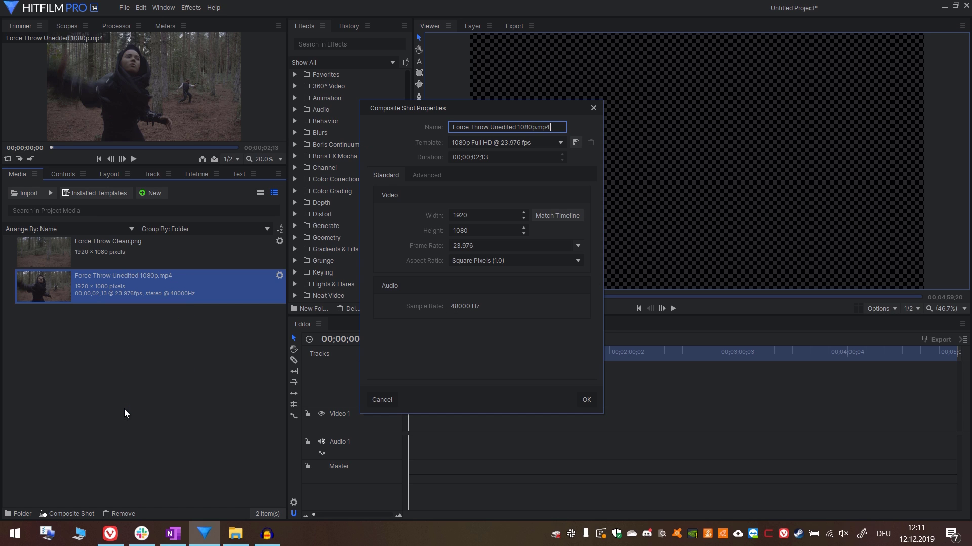
pyautogui.click(587, 401)
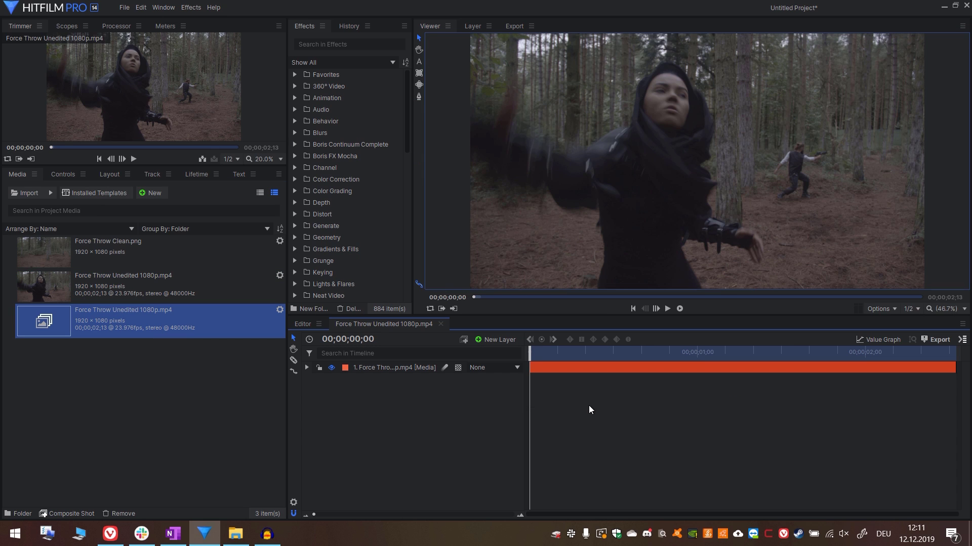
# - Duplicate the footage layer in the composite shot and rename the copy "FG roto"
pyautogui.click(388, 369)
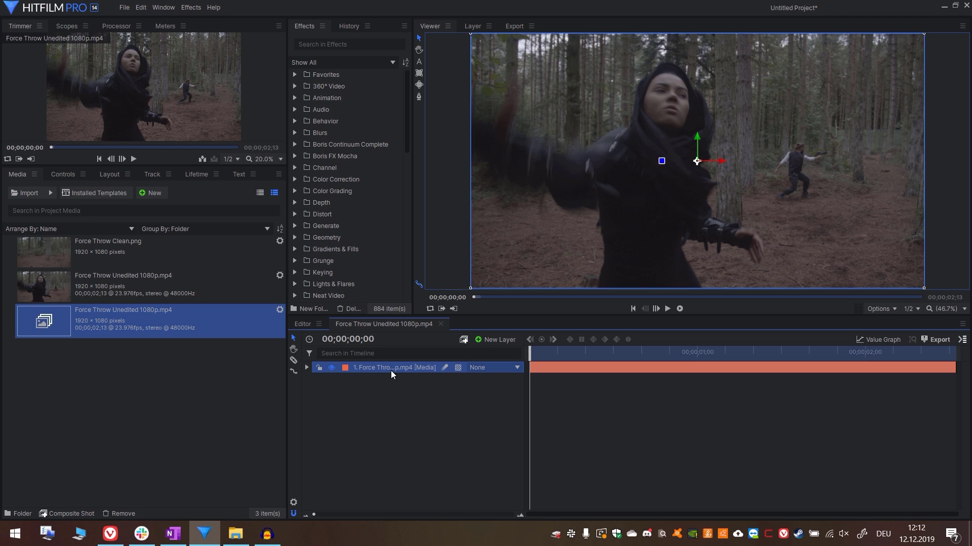
pyautogui.hotkey('ctrl', 'd')
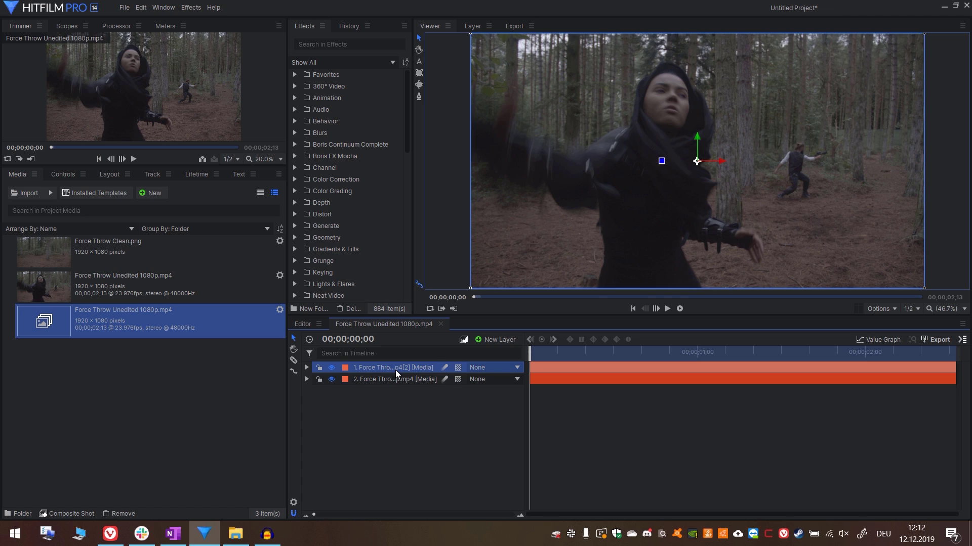
pyautogui.doubleClick(396, 369)
pyautogui.write('FG roto')
pyautogui.press('Return')
# - Trim the FG roto layer to the section from 00;00;01;14 to 00;00;02;06
pyautogui.moveTo(543, 355); pyautogui.dragTo(788, 378)
pyautogui.scroll(3, 722, 165)
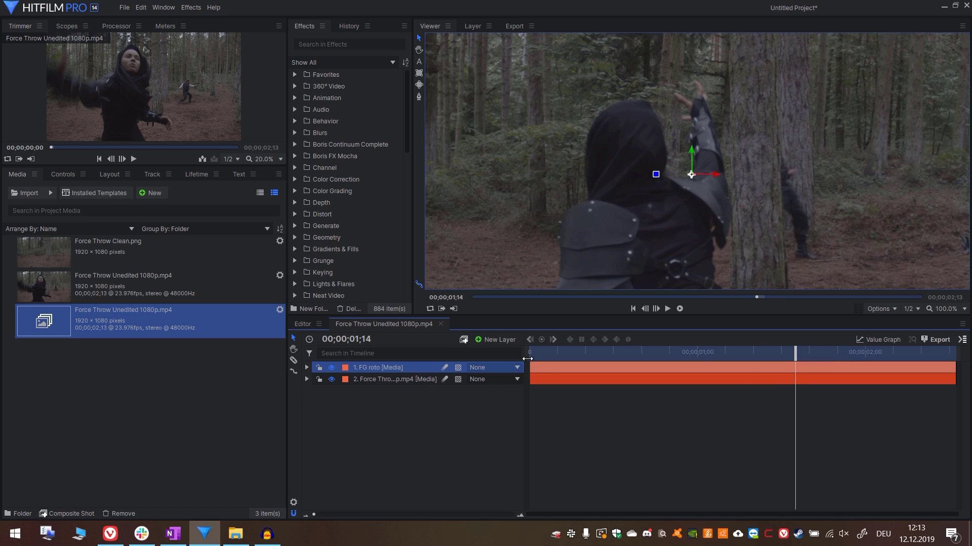
pyautogui.moveTo(528, 366); pyautogui.dragTo(906, 412)
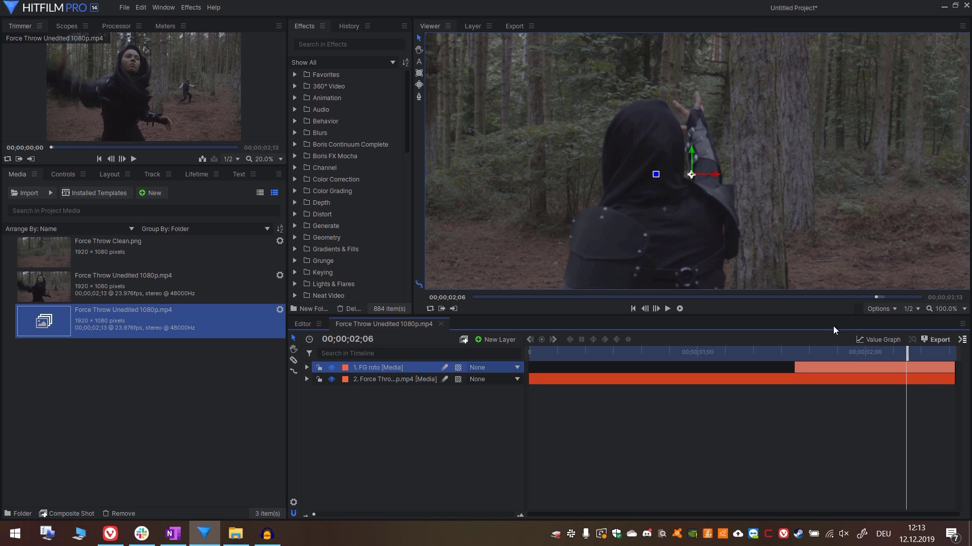
pyautogui.moveTo(954, 370); pyautogui.dragTo(829, 369)
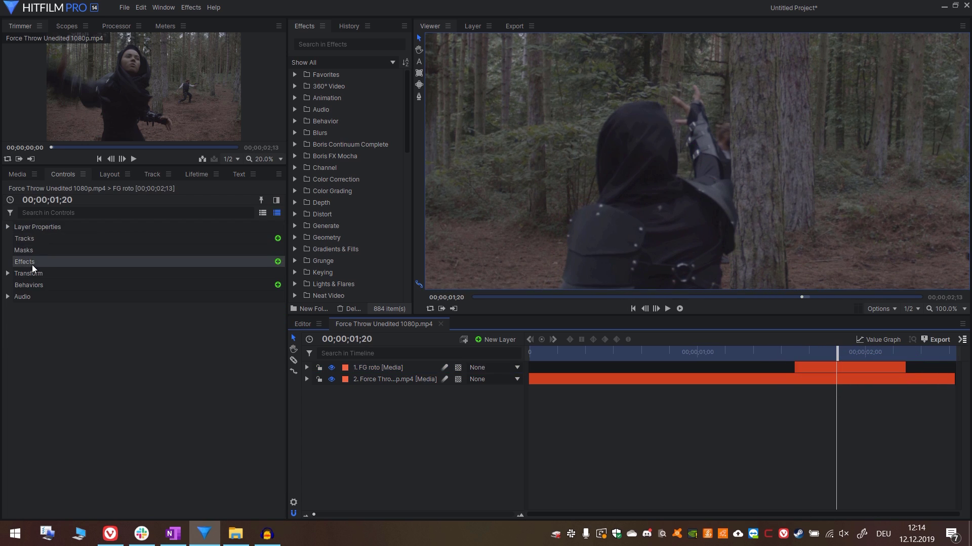
# - Add the Mocha HitFilm effect to the FG roto layer and launch its Mocha interface
pyautogui.click(33, 264)
pyautogui.click(277, 262)
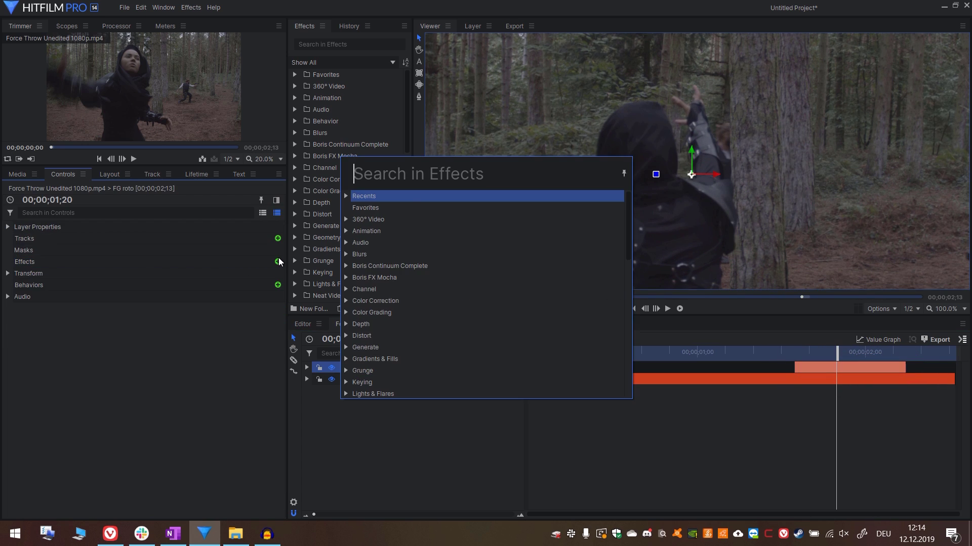
pyautogui.write('mocha')
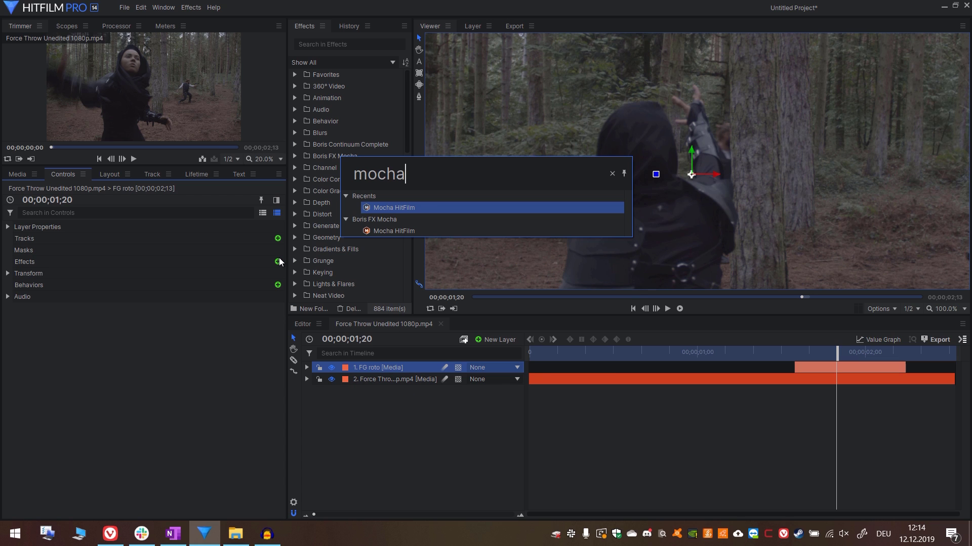
pyautogui.press('Return')
pyautogui.click(219, 285)
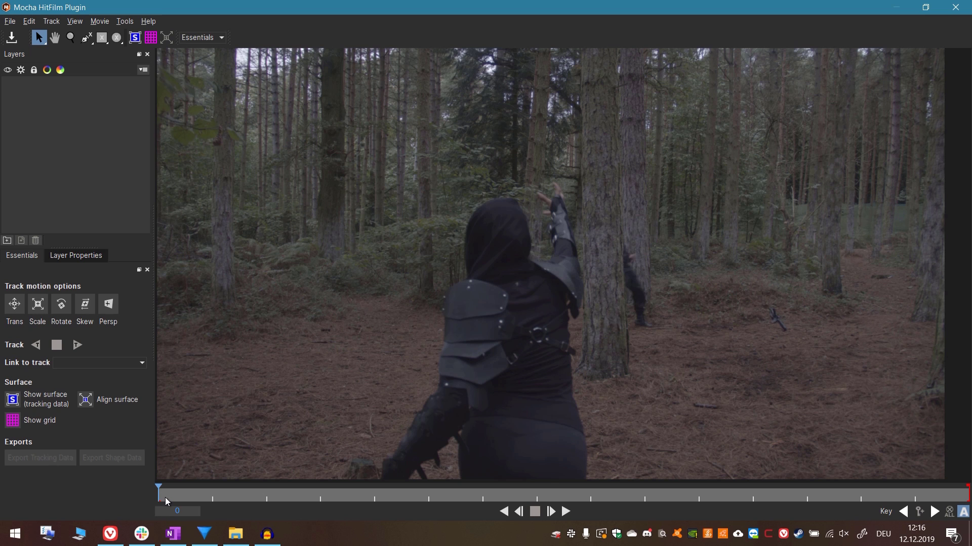
# - Scrub through the trimmed clip and examine the foreground actress's raised arm up close at frame 6
pyautogui.click(265, 494)
pyautogui.moveTo(265, 495); pyautogui.dragTo(379, 501)
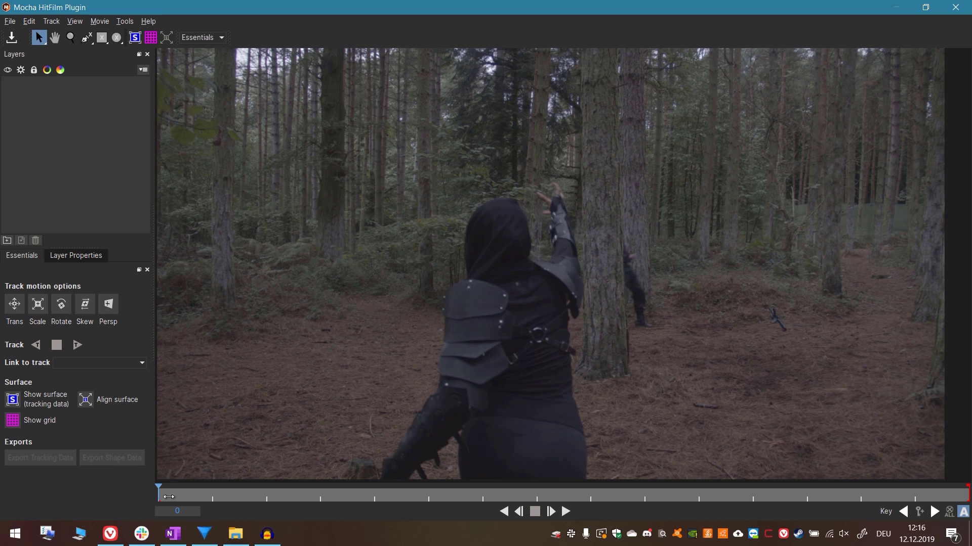
pyautogui.moveTo(169, 498); pyautogui.dragTo(461, 493)
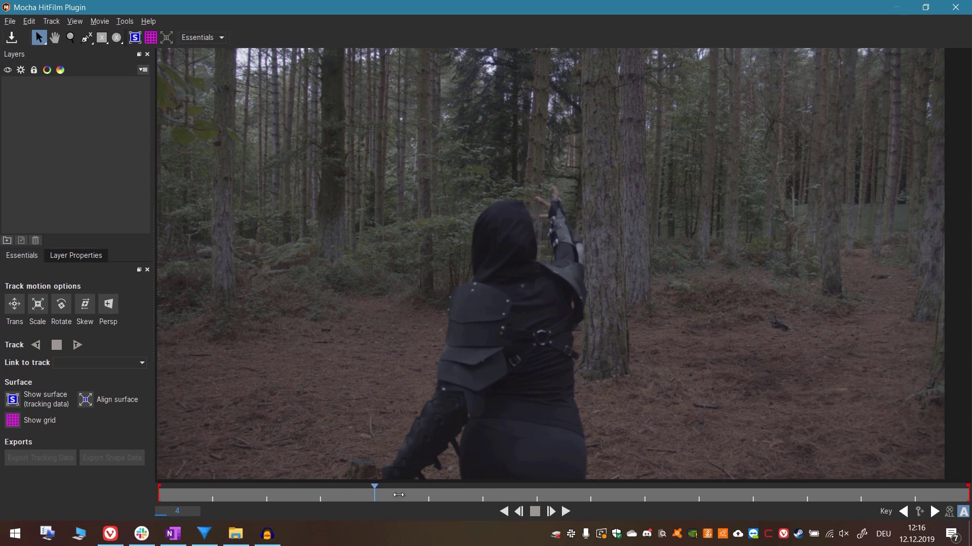
pyautogui.press('z')
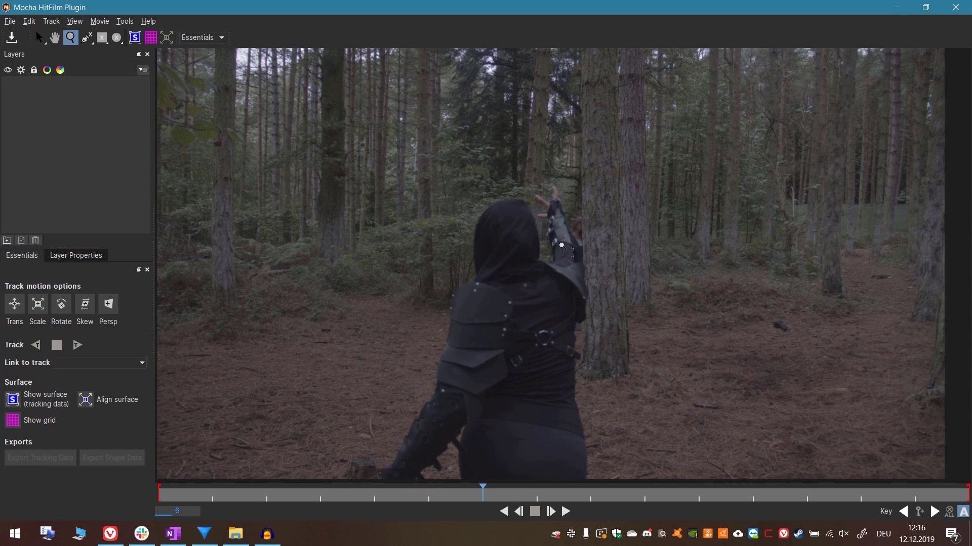
pyautogui.moveTo(561, 246); pyautogui.dragTo(546, 10)
pyautogui.moveTo(547, 207); pyautogui.dragTo(544, 69)
pyautogui.press('x')
pyautogui.moveTo(582, 250); pyautogui.dragTo(563, 285)
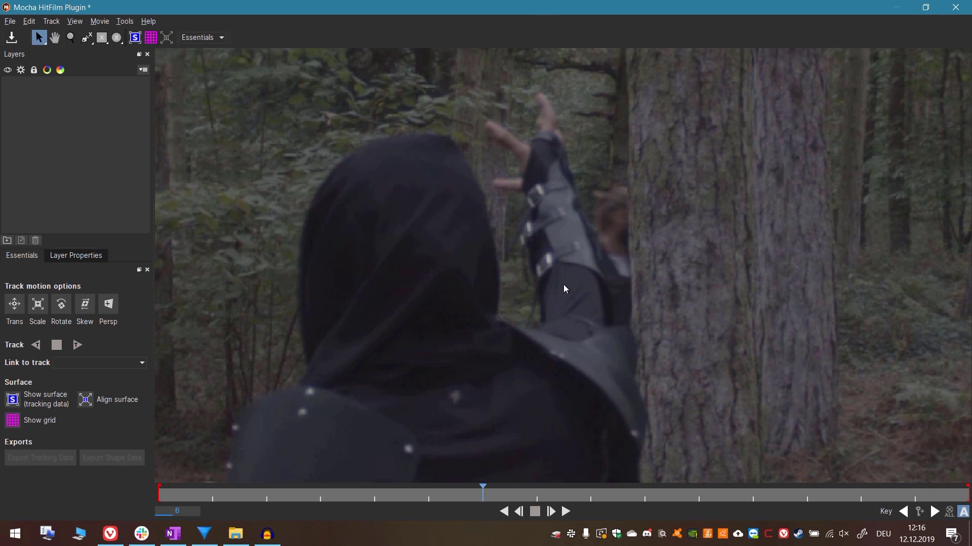
pyautogui.press('x')
pyautogui.moveTo(551, 219); pyautogui.dragTo(513, 230)
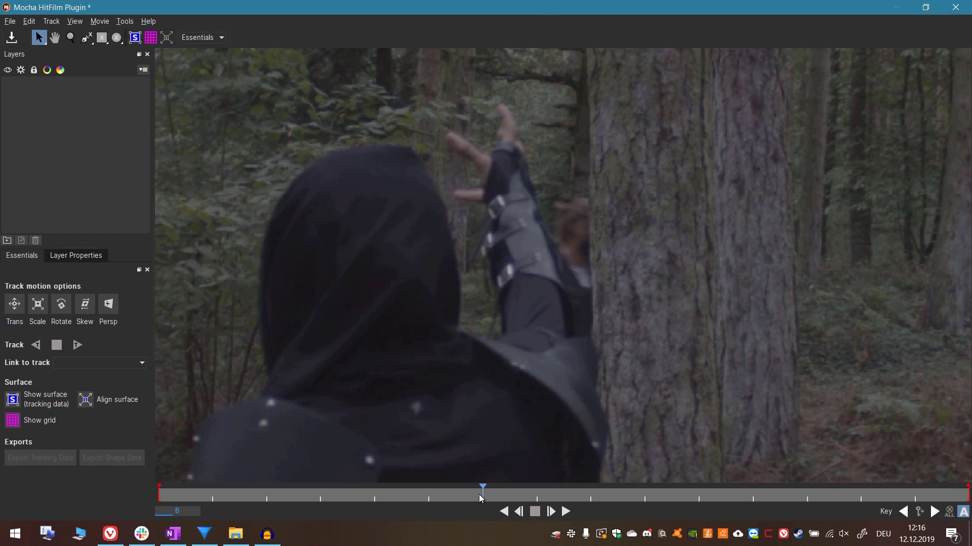
# - Draw a spline shape around the foreground actress's raised forearm, from the wrist down to the shoulder armour, at frame 6
pyautogui.click(87, 39)
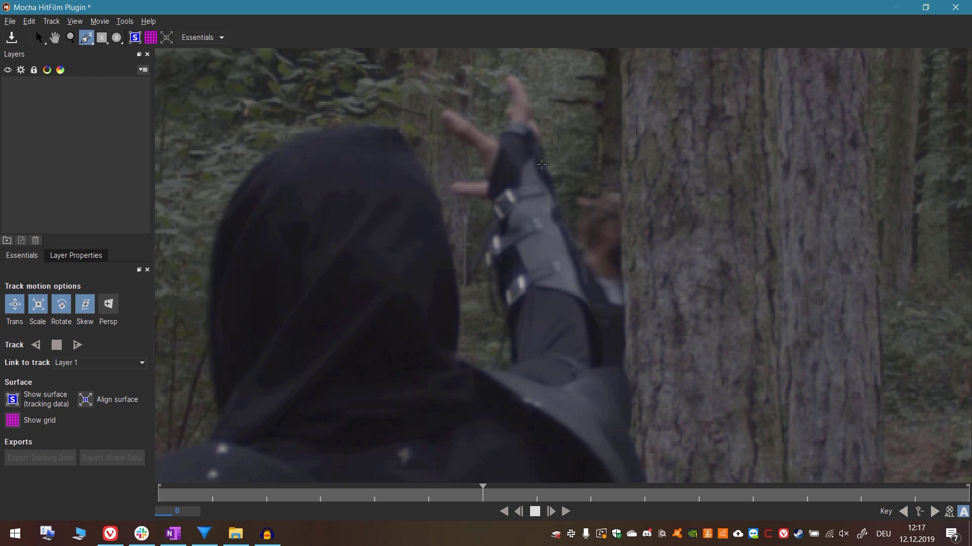
pyautogui.click(557, 202)
pyautogui.click(549, 172)
pyautogui.click(544, 153)
pyautogui.click(541, 154)
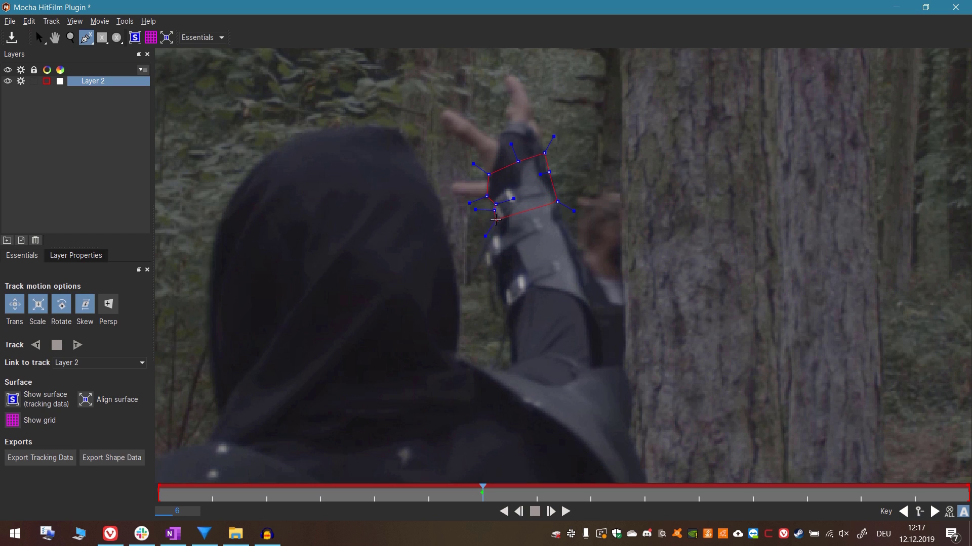
pyautogui.press('s')
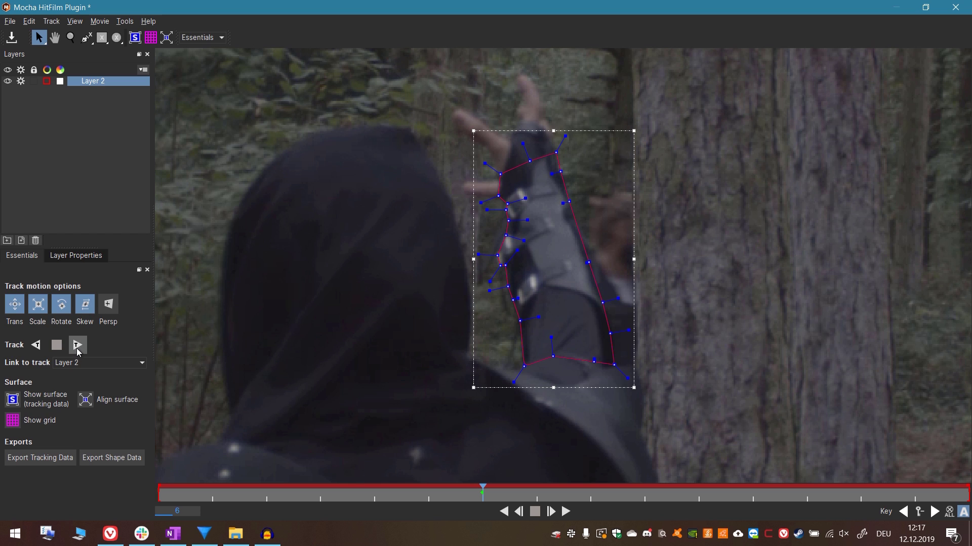
# - Track the forearm shape forward and backward through the whole clip and lock Layer 2
pyautogui.click(77, 346)
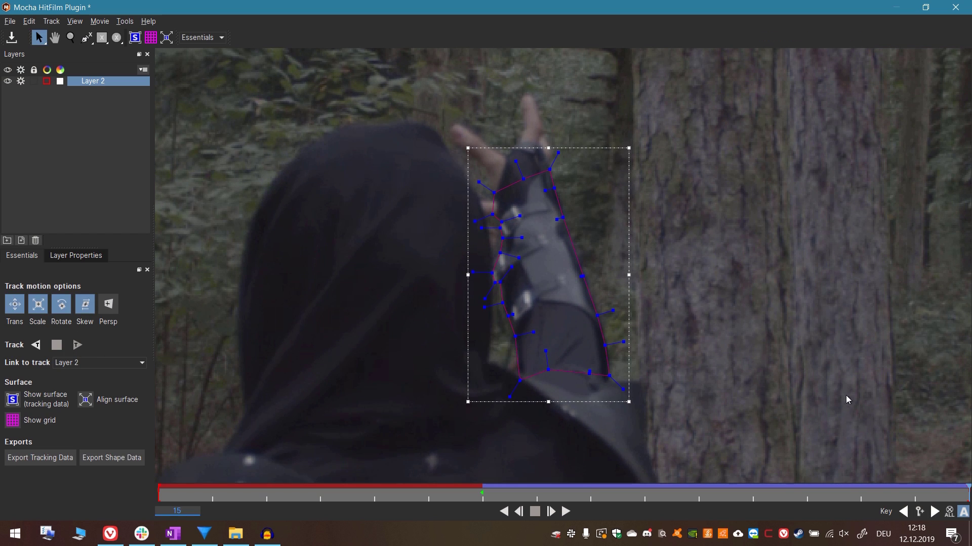
pyautogui.moveTo(876, 497); pyautogui.dragTo(486, 497)
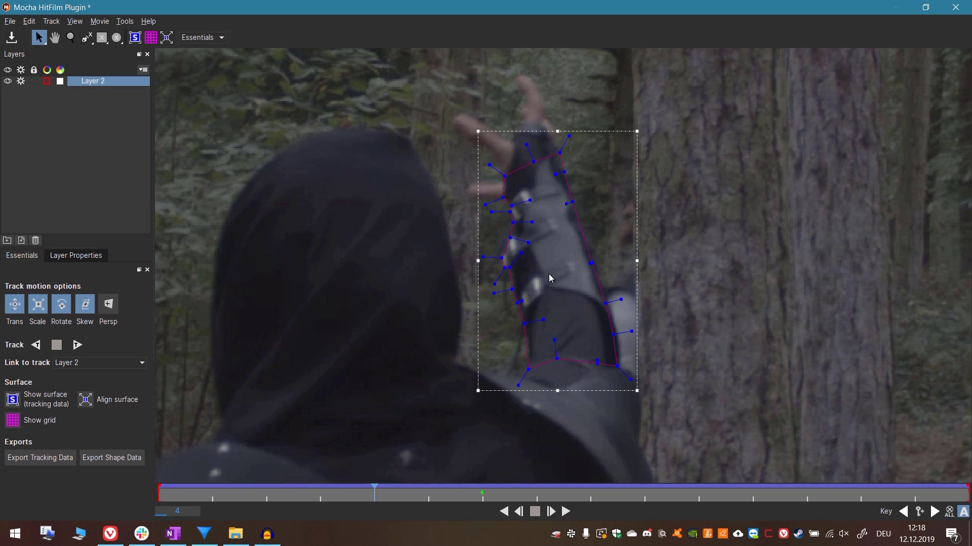
pyautogui.click(31, 82)
pyautogui.click(482, 492)
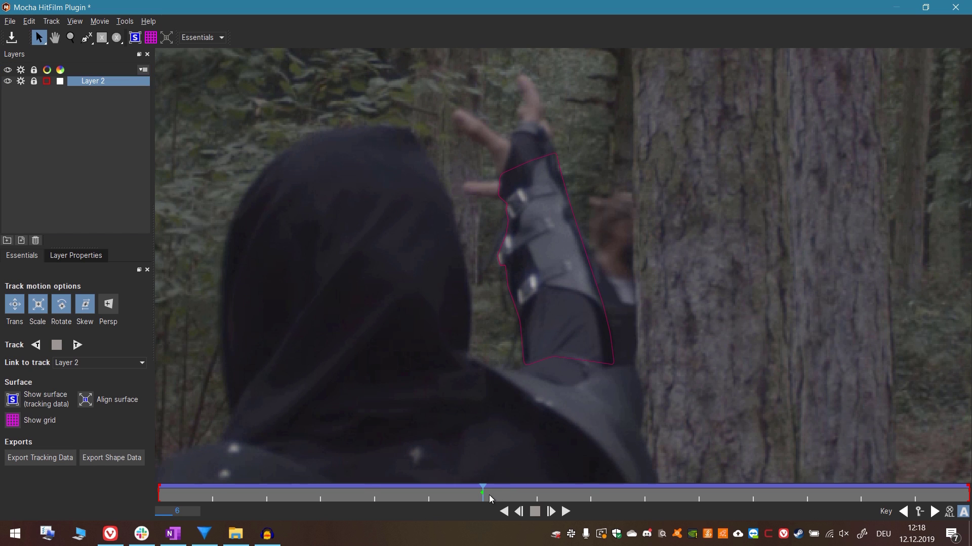
pyautogui.moveTo(488, 499); pyautogui.dragTo(429, 493)
pyautogui.press('space')
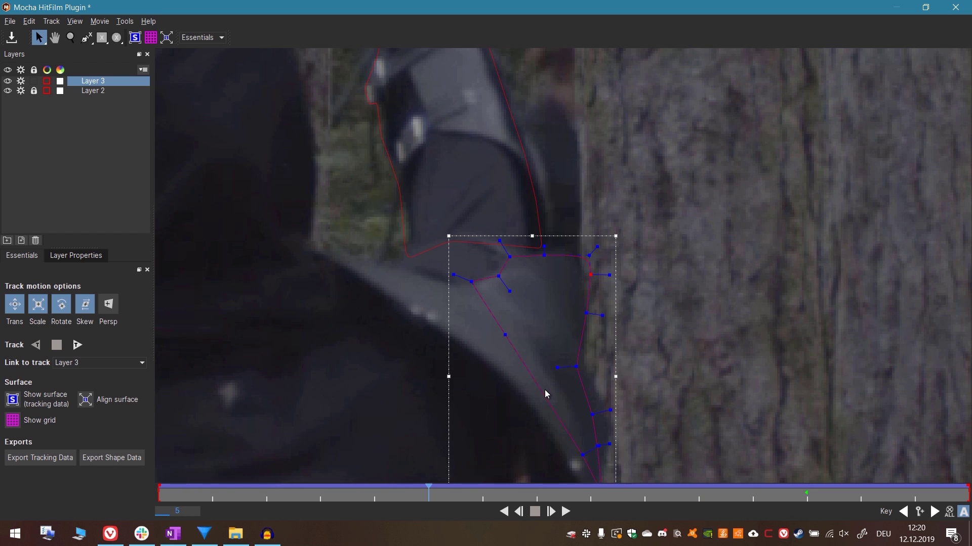
# - Check the shoulder shape on Layer 3 frame by frame and correct its outline at frame 8
pyautogui.press('Right')
pyautogui.press('Right')
pyautogui.press('Right')
pyautogui.press('Right')
pyautogui.press('Right')
pyautogui.press('Right')
pyautogui.press('Right')
pyautogui.press('Right')
pyautogui.press('Right')
pyautogui.press('Right')
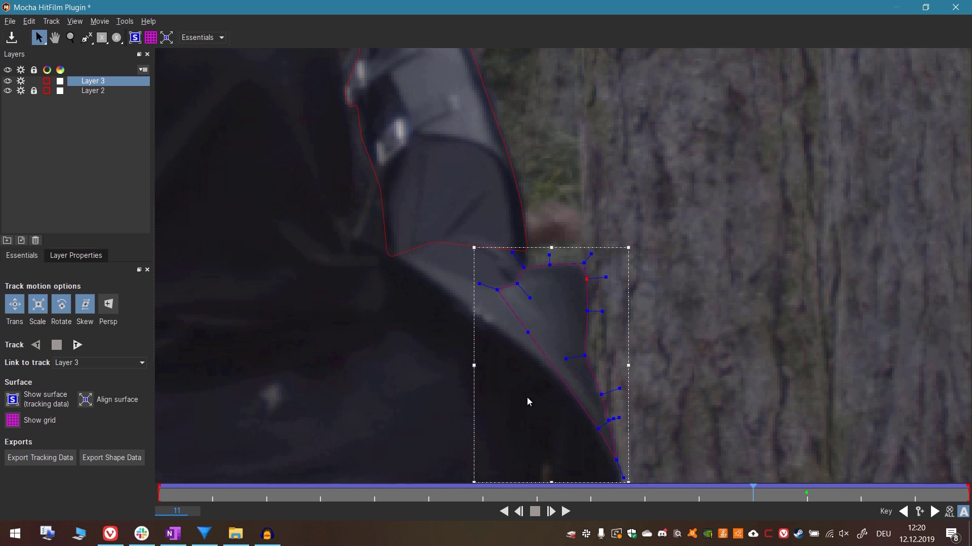
pyautogui.press('Left')
pyautogui.press('Left')
pyautogui.press('Left')
pyautogui.press('Left')
pyautogui.press('Left')
pyautogui.press('Left')
pyautogui.press('Right')
pyautogui.press('Right')
pyautogui.press('Right')
pyautogui.moveTo(598, 446); pyautogui.dragTo(602, 430)
pyautogui.press('Left')
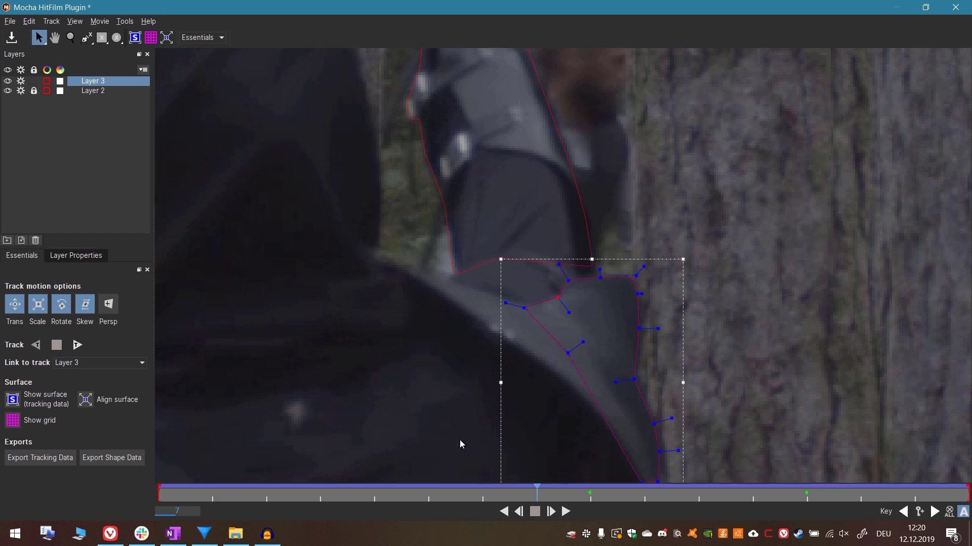
# - Adjust the points of the Layer 3 shoulder shape to fit the armour edge at frames 6, 4 and 2
pyautogui.click(36, 345)
pyautogui.press('Left')
pyautogui.press('Left')
pyautogui.moveTo(635, 327); pyautogui.dragTo(637, 325)
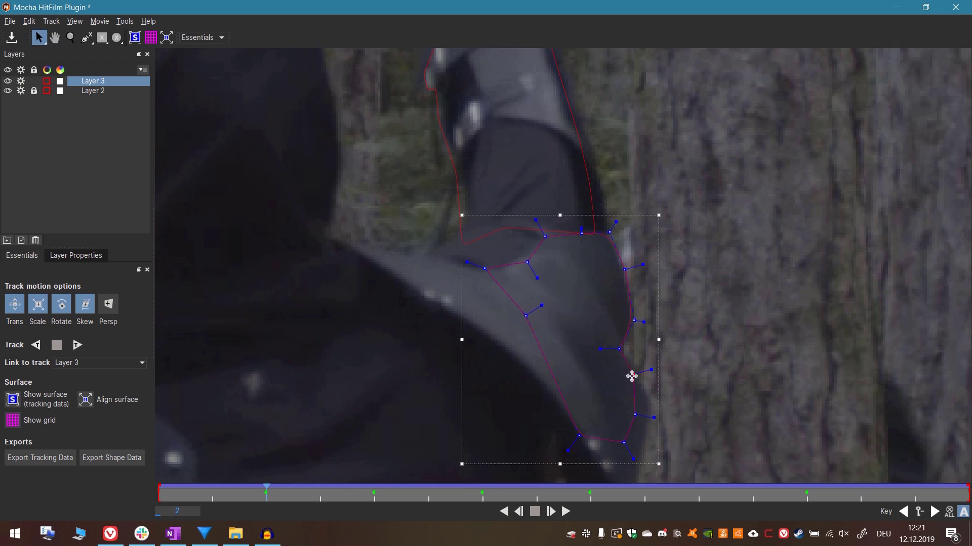
# - Check the corrected shoulder shape through to frame 15 and lock Layer 3
pyautogui.press('Right')
pyautogui.press('Right')
pyautogui.press('Right')
pyautogui.press('Right')
pyautogui.press('Right')
pyautogui.press('Right')
pyautogui.press('Right')
pyautogui.press('Right')
pyautogui.press('Right')
pyautogui.press('Right')
pyautogui.press('Right')
pyautogui.press('Right')
pyautogui.press('Right')
pyautogui.press('x')
pyautogui.press('s')
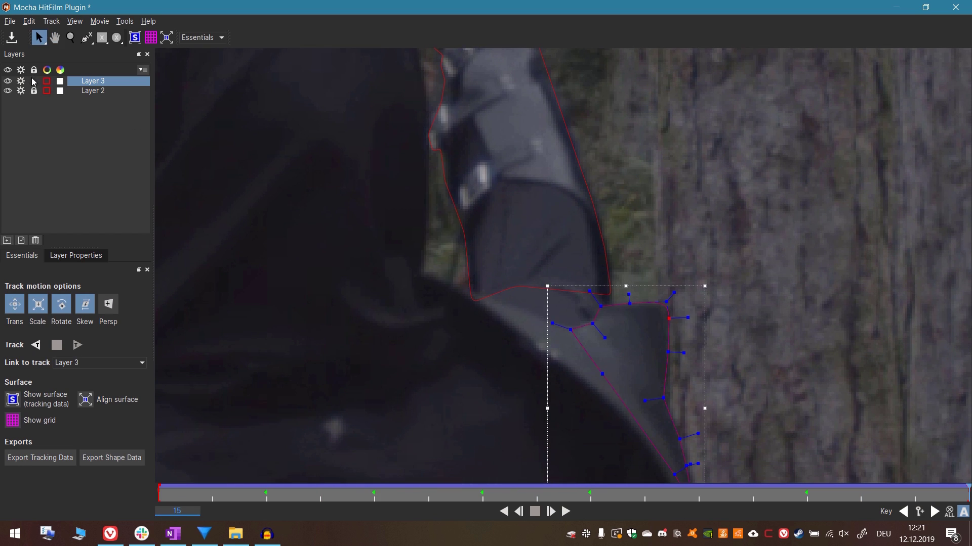
pyautogui.click(34, 82)
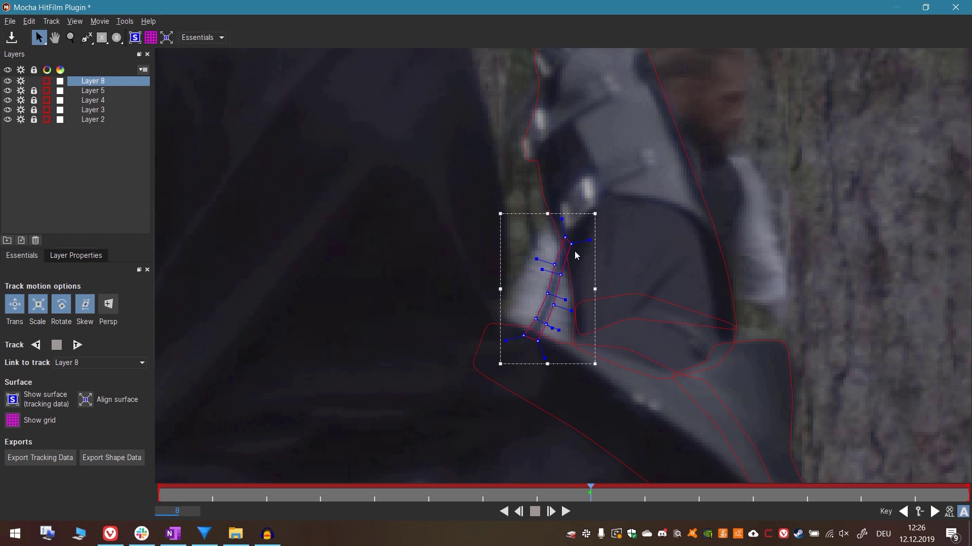
# - Link the thin strap shape beside the elbow, Layer 8, to the track of Layer 2
pyautogui.click(542, 194)
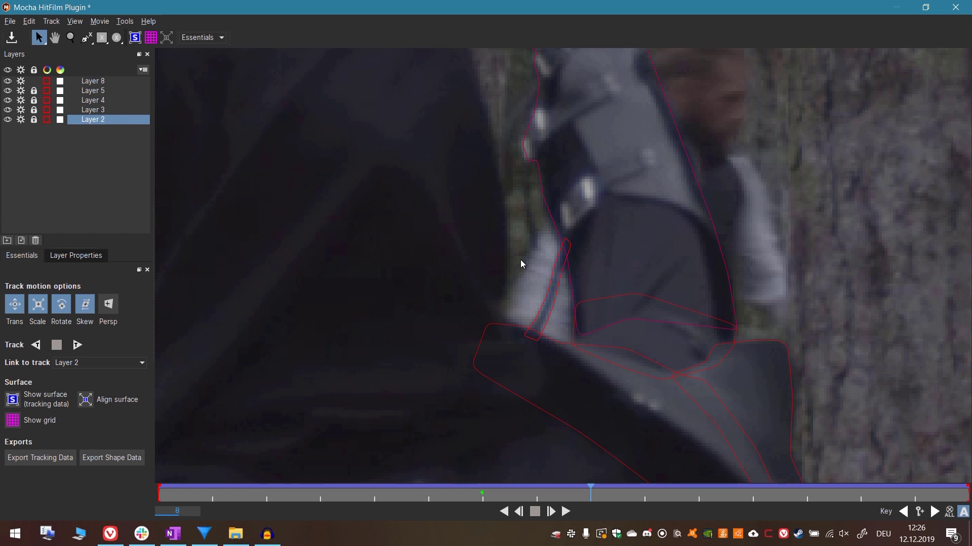
pyautogui.click(93, 122)
pyautogui.click(555, 300)
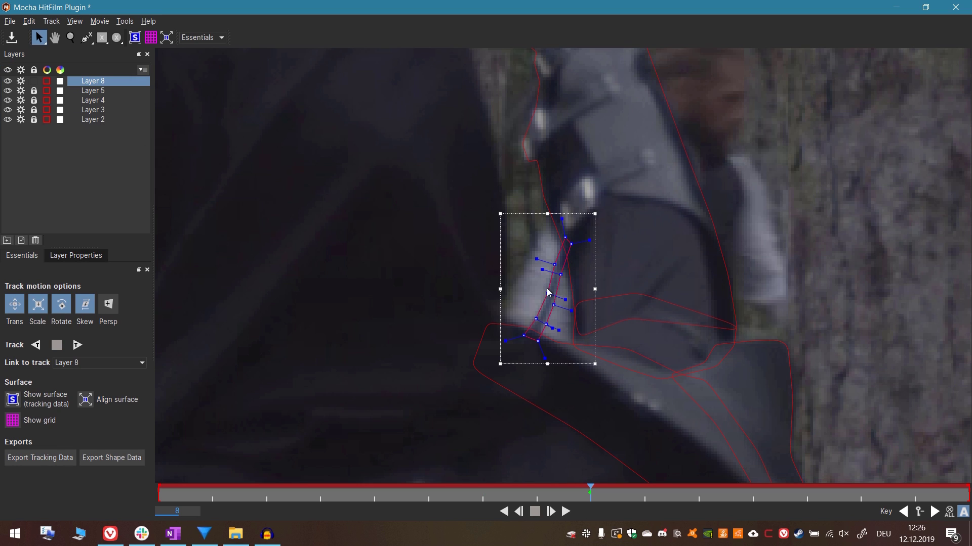
pyautogui.click(73, 367)
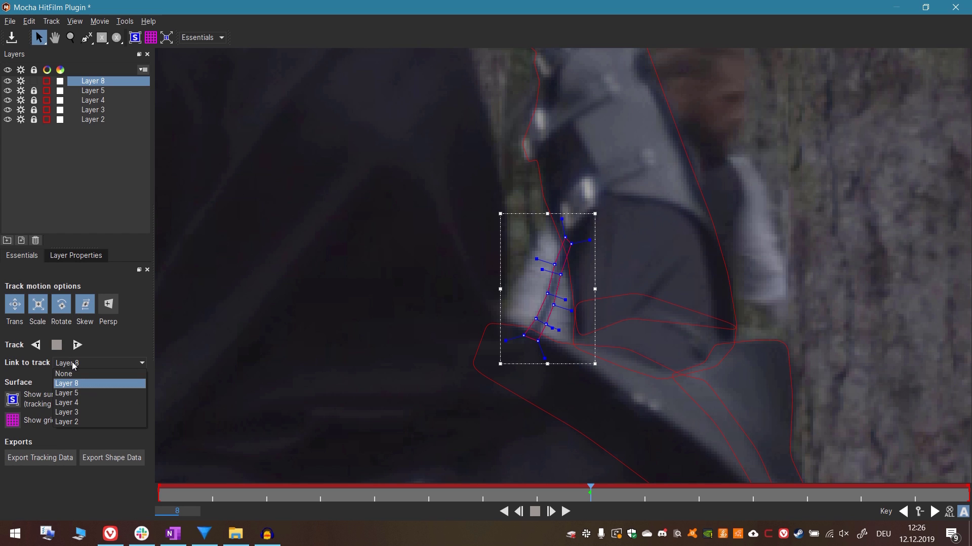
pyautogui.click(89, 424)
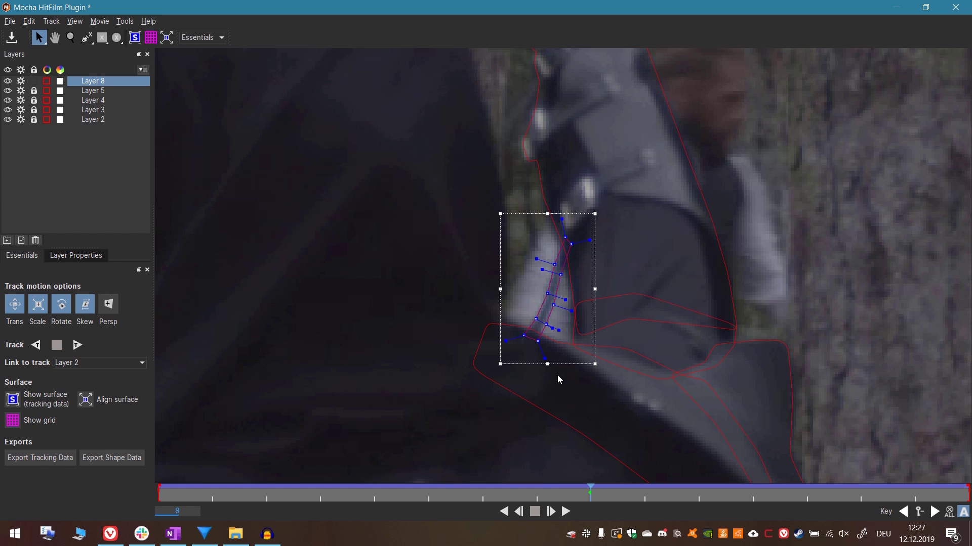
# - Step back and forth around frame 8 to check how the linked strap shape follows the arm
pyautogui.press('Left')
pyautogui.press('Left')
pyautogui.press('Left')
pyautogui.press('Left')
pyautogui.press('Right')
pyautogui.press('Right')
pyautogui.press('Right')
pyautogui.press('Right')
pyautogui.press('Right')
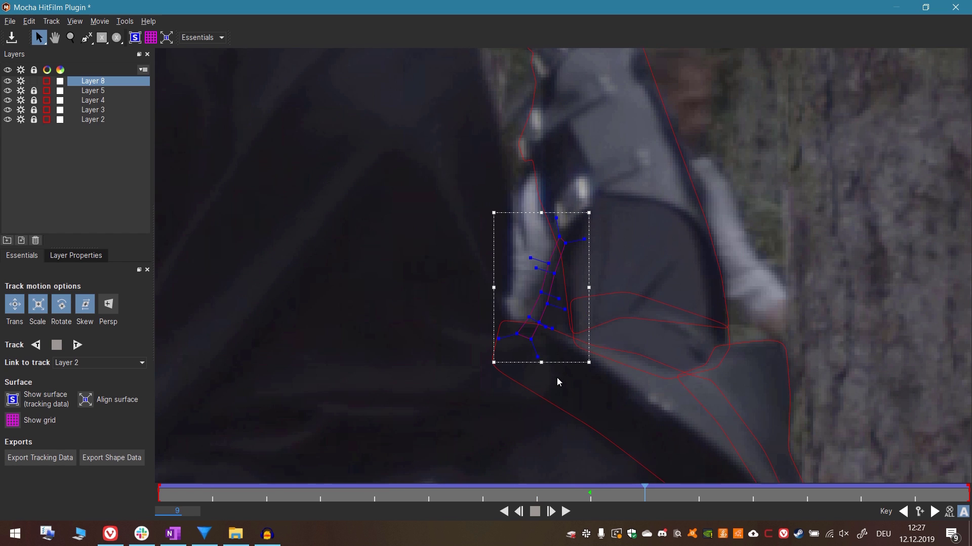
pyautogui.press('Left')
pyautogui.press('Right')
pyautogui.press('Right')
pyautogui.press('Right')
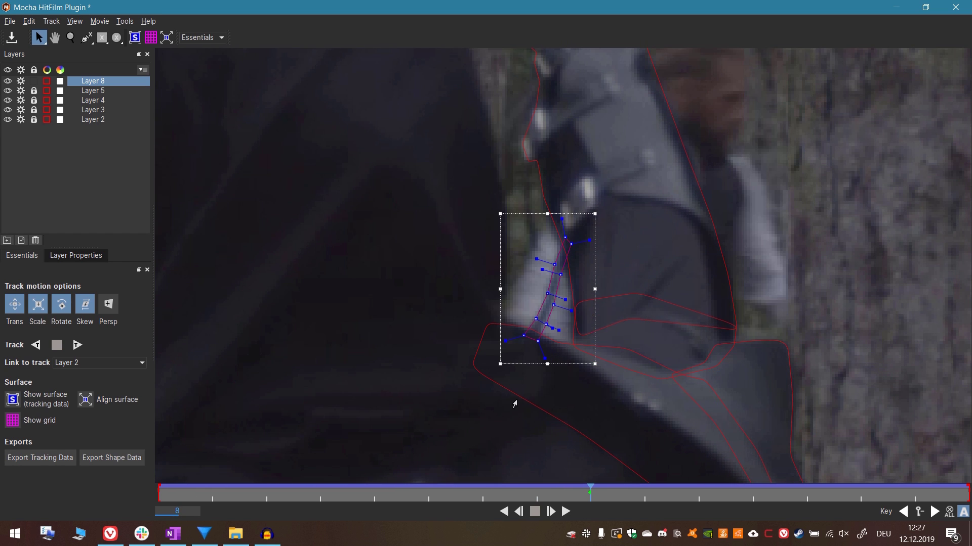
# - Step backward from frame 8 to check how the linked strap shape on Layer 8 fits the earlier frames
pyautogui.press('Left')
pyautogui.press('Left')
pyautogui.press('Left')
pyautogui.press('Left')
pyautogui.press('Left')
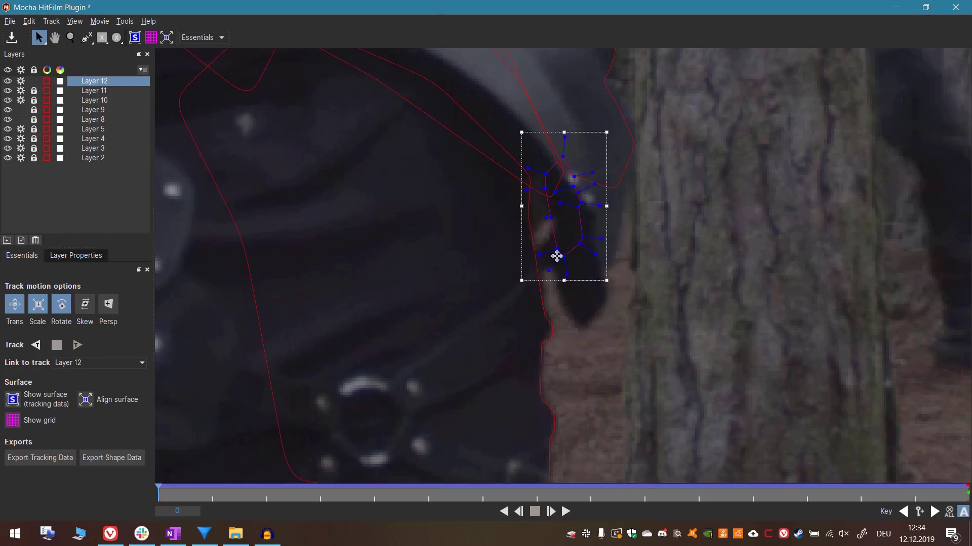
# - Step back and forth between frames 0 and 15 to check the Layer 12 shape below the shoulder
pyautogui.press('Right')
pyautogui.press('Right')
pyautogui.press('Right')
pyautogui.press('Right')
pyautogui.press('Right')
pyautogui.press('Right')
pyautogui.press('Right')
pyautogui.press('Right')
pyautogui.press('Right')
pyautogui.press('Right')
pyautogui.press('Left')
pyautogui.press('Left')
pyautogui.press('Left')
pyautogui.press('Left')
pyautogui.press('Left')
pyautogui.press('Left')
pyautogui.press('Left')
pyautogui.press('Left')
pyautogui.press('Left')
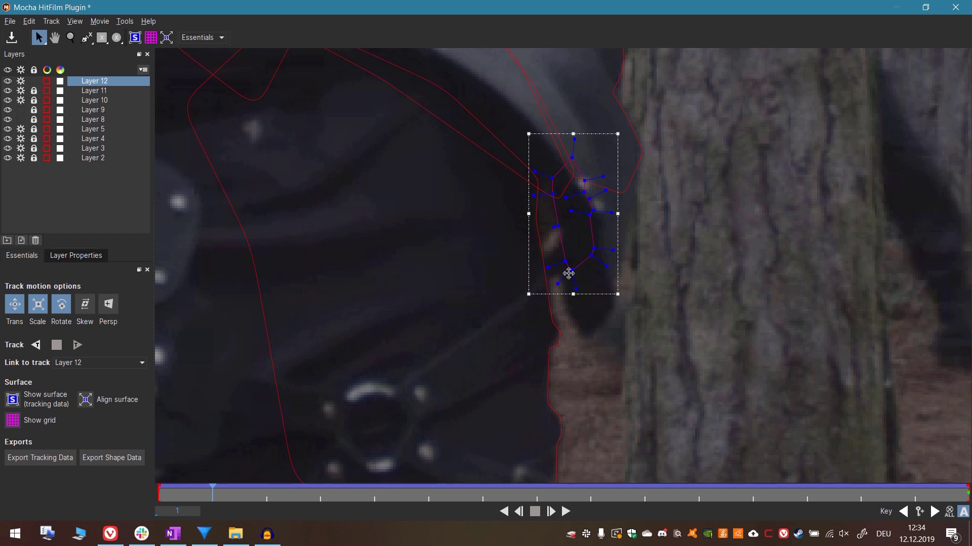
pyautogui.press('Left')
pyautogui.press('Right')
pyautogui.press('Right')
pyautogui.press('Right')
pyautogui.press('Right')
pyautogui.press('Right')
pyautogui.press('Right')
pyautogui.press('Right')
pyautogui.press('Right')
pyautogui.press('Right')
pyautogui.press('Right')
pyautogui.press('Right')
pyautogui.press('Right')
pyautogui.press('Right')
pyautogui.press('Right')
pyautogui.press('Right')
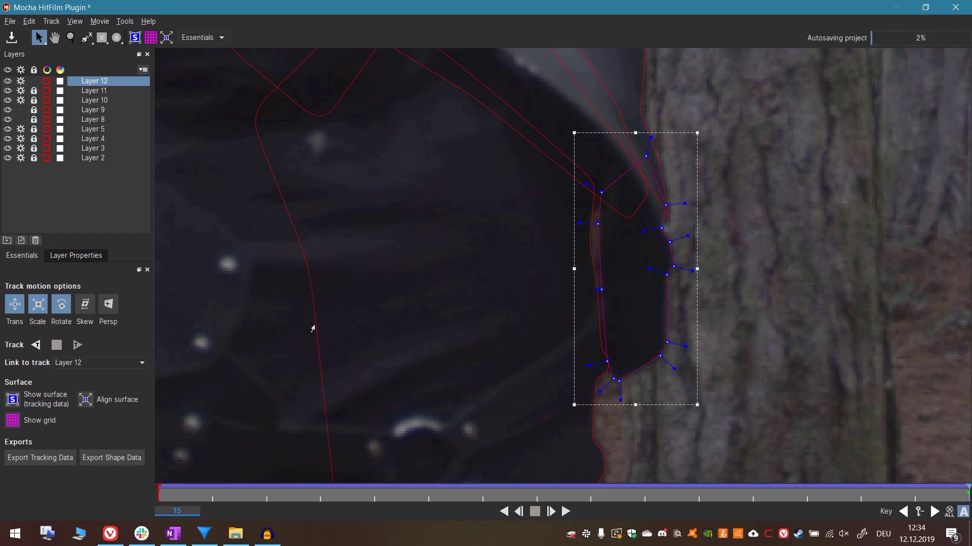
# - Return to the first frame and adjust the shape below the shoulder to cover the dark hanging armour piece, stepping forward to check it
pyautogui.click(311, 327)
pyautogui.click(97, 92)
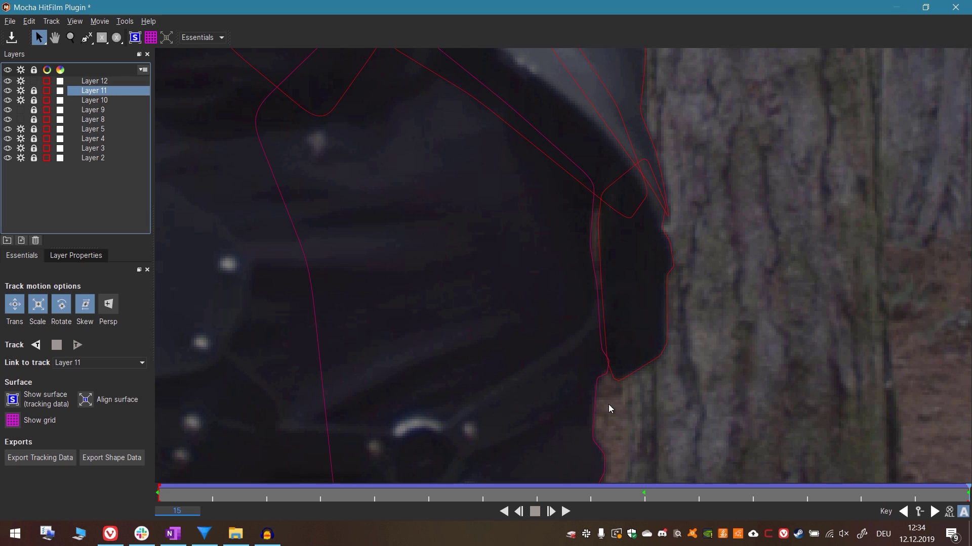
pyautogui.click(628, 371)
pyautogui.hotkey('shift', 'Left')
pyautogui.moveTo(550, 310); pyautogui.dragTo(595, 362)
pyautogui.click(620, 243)
pyautogui.press('Right')
pyautogui.press('Right')
pyautogui.press('Right')
pyautogui.press('Right')
pyautogui.press('Right')
pyautogui.press('Right')
pyautogui.press('Right')
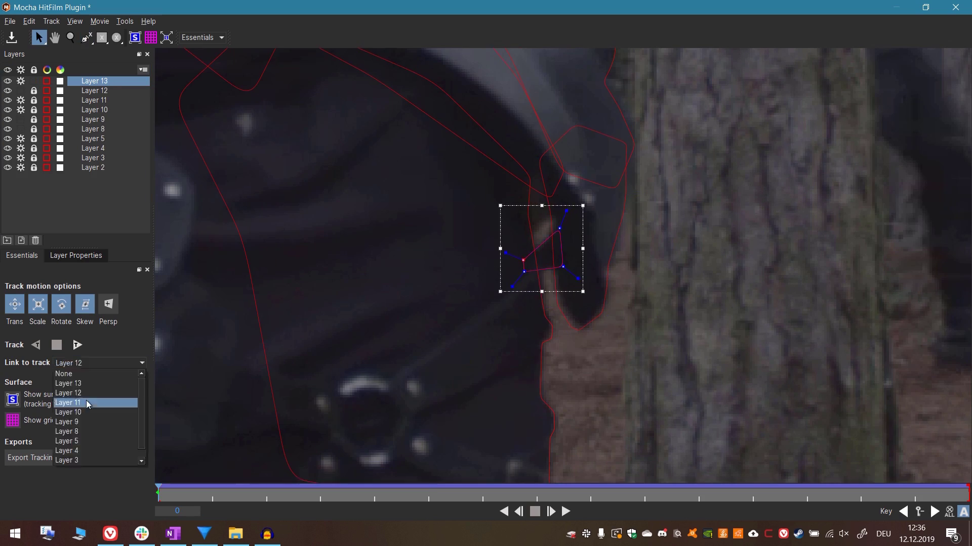
# - Link the small Layer 13 shape to the track of Layer 11, lock it and review the whole set of shapes
pyautogui.click(75, 409)
pyautogui.scroll(-5, 587, 242)
pyautogui.hotkey('ctrl', 'l')
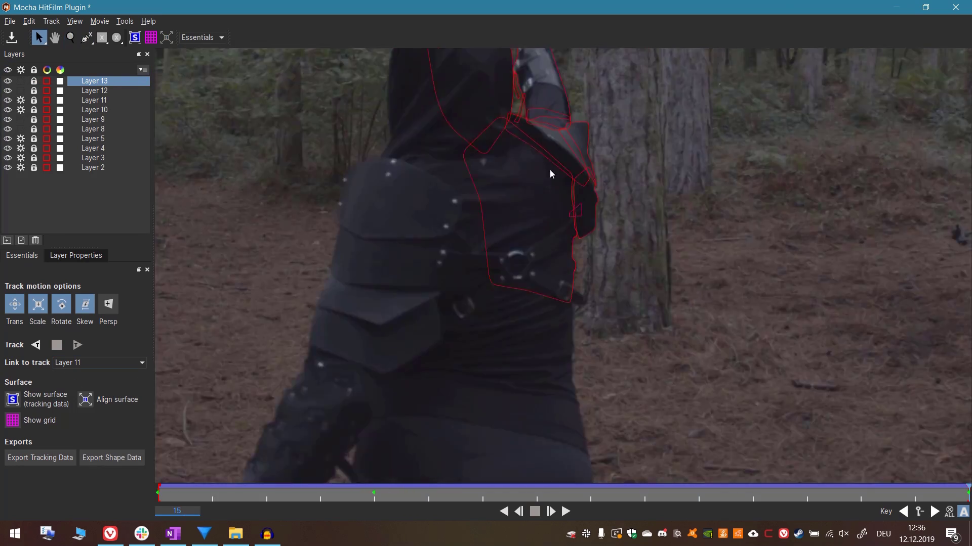
pyautogui.press('Right')
pyautogui.press('Left')
pyautogui.press('Left')
pyautogui.press('Left')
pyautogui.press('Left')
pyautogui.press('Left')
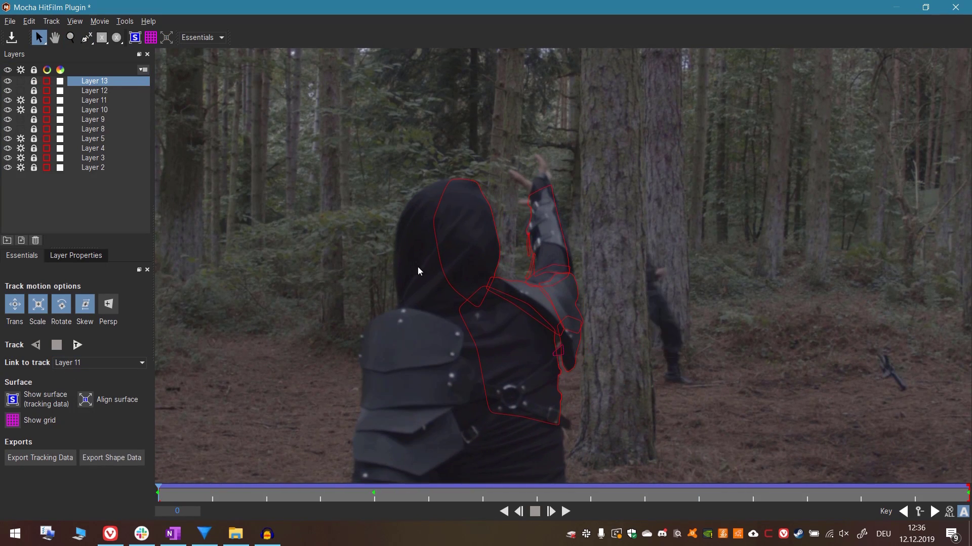
# - Save the roto, close Mocha and apply its matte to the FG roto layer
pyautogui.click(16, 40)
pyautogui.click(956, 8)
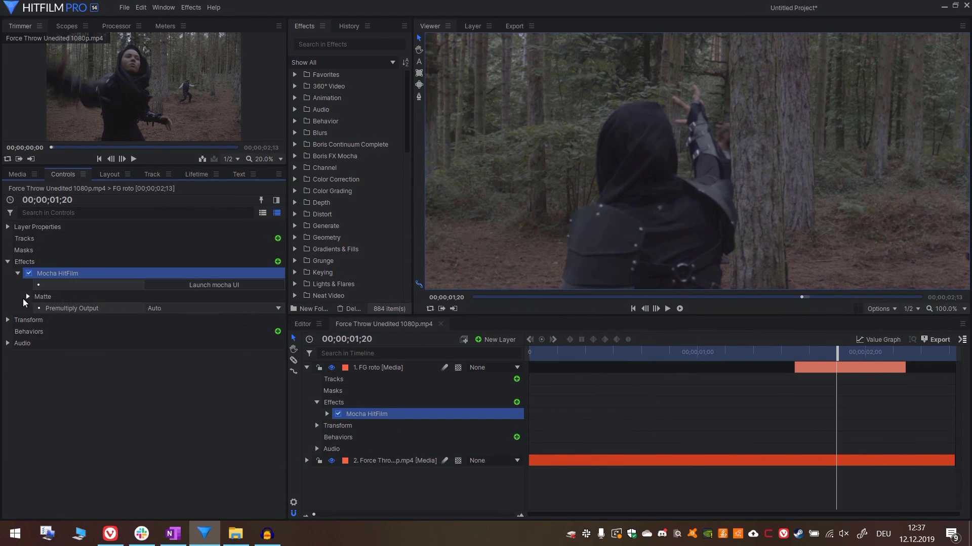
pyautogui.click(26, 296)
pyautogui.click(27, 296)
pyautogui.click(163, 320)
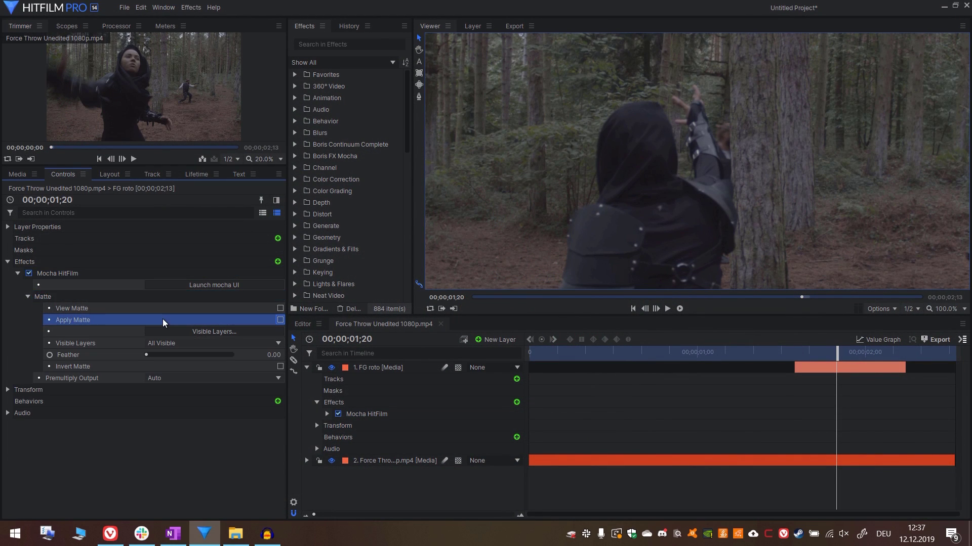
# - Toggle the background video's visibility and examine the edges of the FG roto matte up close
pyautogui.click(329, 459)
pyautogui.click(331, 461)
pyautogui.scroll(2, 699, 218)
pyautogui.scroll(1, 680, 137)
pyautogui.click(692, 202)
pyautogui.scroll(-1, 665, 211)
# - Collapse and hide the FG roto layer, and make the unedited video layer visible
pyautogui.click(307, 368)
pyautogui.click(375, 368)
pyautogui.click(330, 368)
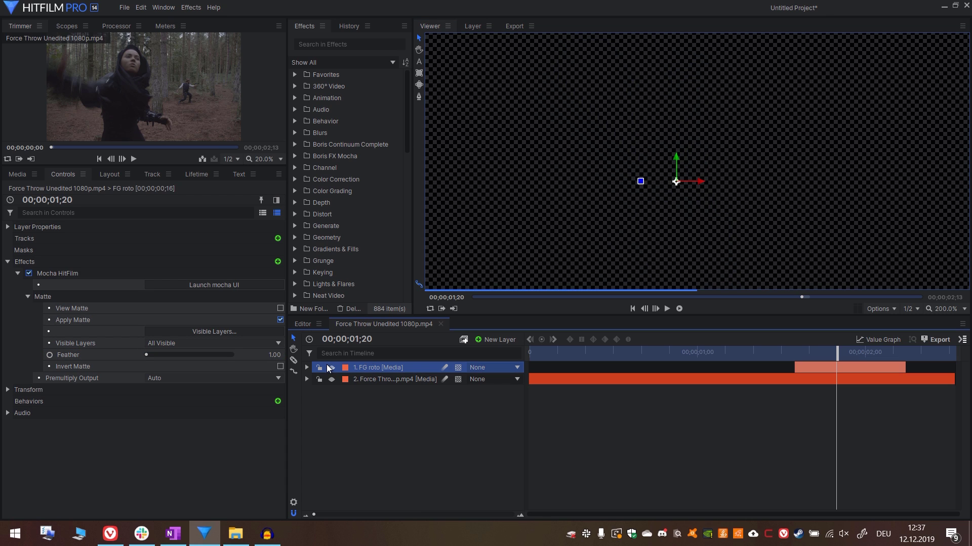
pyautogui.click(332, 379)
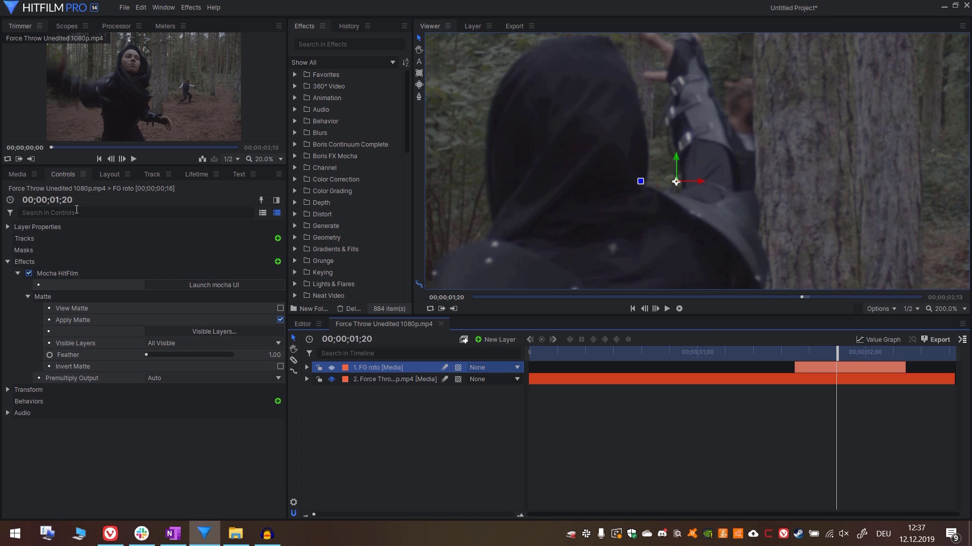
# - Add Force Throw Clean.png to the timeline between the FG roto layer and the unedited video
pyautogui.click(19, 177)
pyautogui.click(130, 259)
pyautogui.moveTo(121, 254); pyautogui.dragTo(399, 374)
# - Set the opacity of the Force Throw Clean.png layer to 50%
pyautogui.click(63, 174)
pyautogui.click(20, 261)
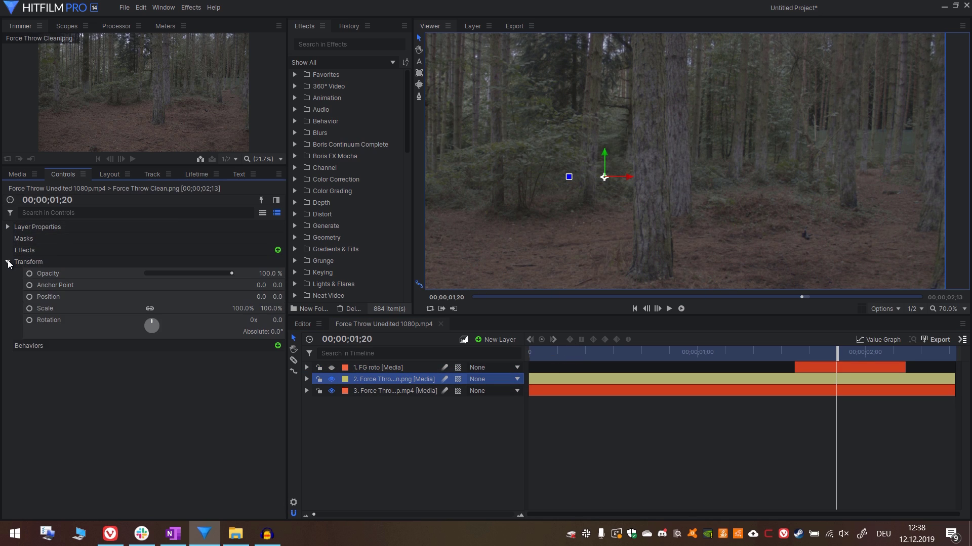
pyautogui.click(268, 274)
pyautogui.write('50')
pyautogui.press('Return')
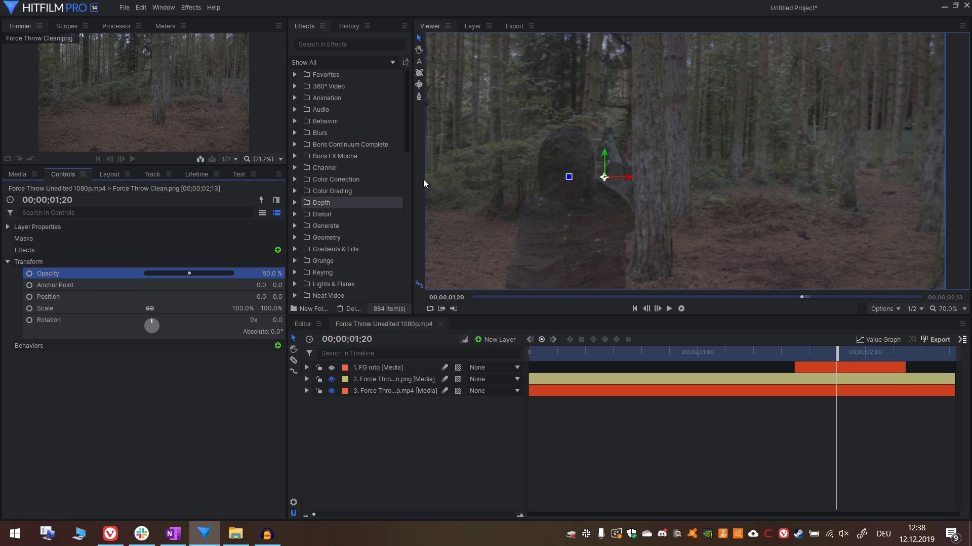
# - Align the semi-transparent clean plate with the footage by shifting it to position -3.0, -1.0
pyautogui.scroll(5, 607, 197)
pyautogui.moveTo(635, 194); pyautogui.dragTo(622, 190)
pyautogui.press('Left')
pyautogui.press('Left')
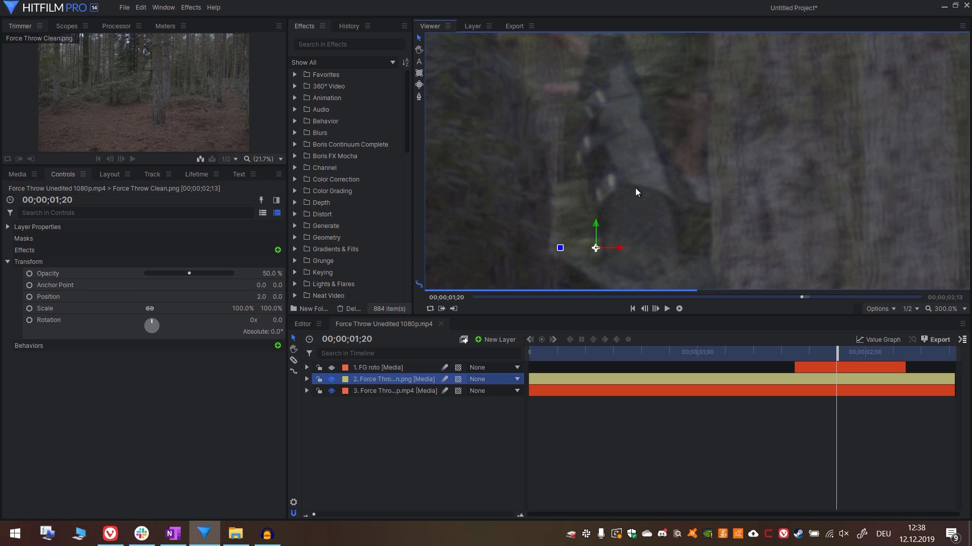
pyautogui.scroll(-5, 637, 182)
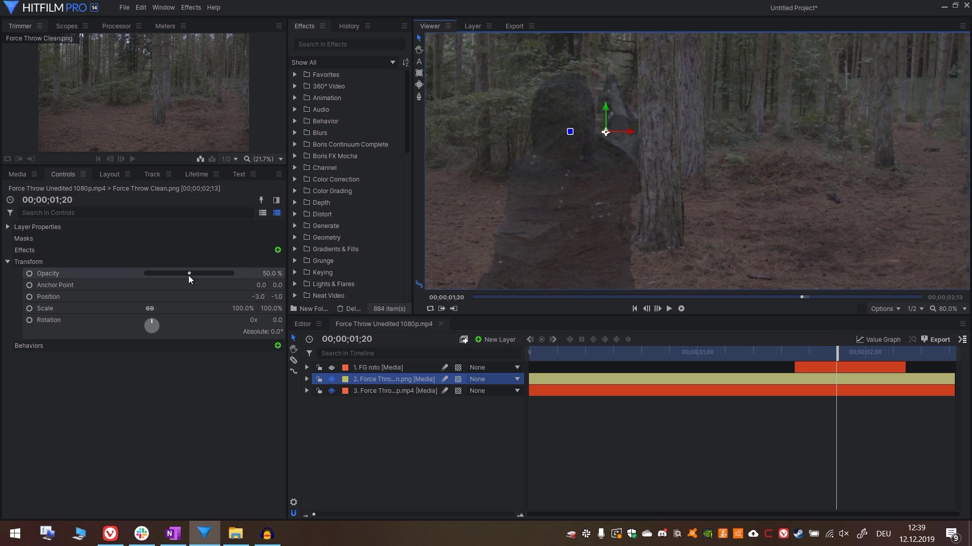
# - Set the clean plate's opacity to 100% and hide the layer
pyautogui.moveTo(189, 274); pyautogui.dragTo(253, 287)
pyautogui.click(369, 379)
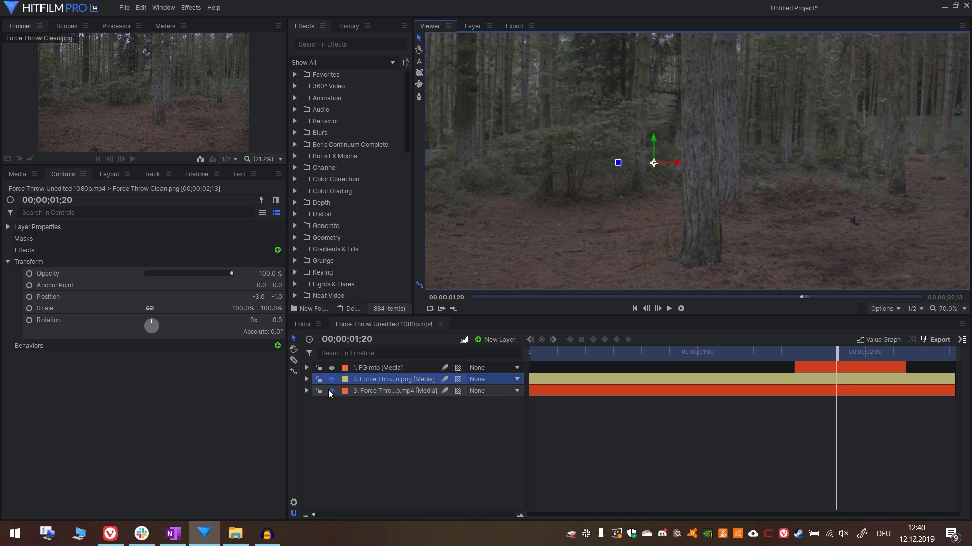
pyautogui.click(332, 379)
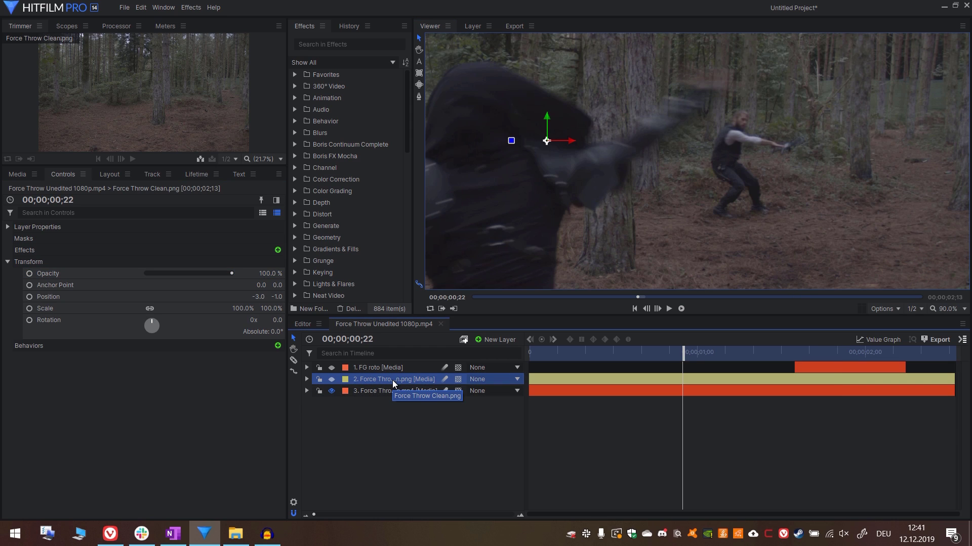
# - Draw a closed freehand mask on the clean plate around the background actor at 00;00;00;22, with room towards the foreground tree
pyautogui.scroll(5, 759, 138)
pyautogui.click(419, 96)
pyautogui.scroll(-3, 625, 147)
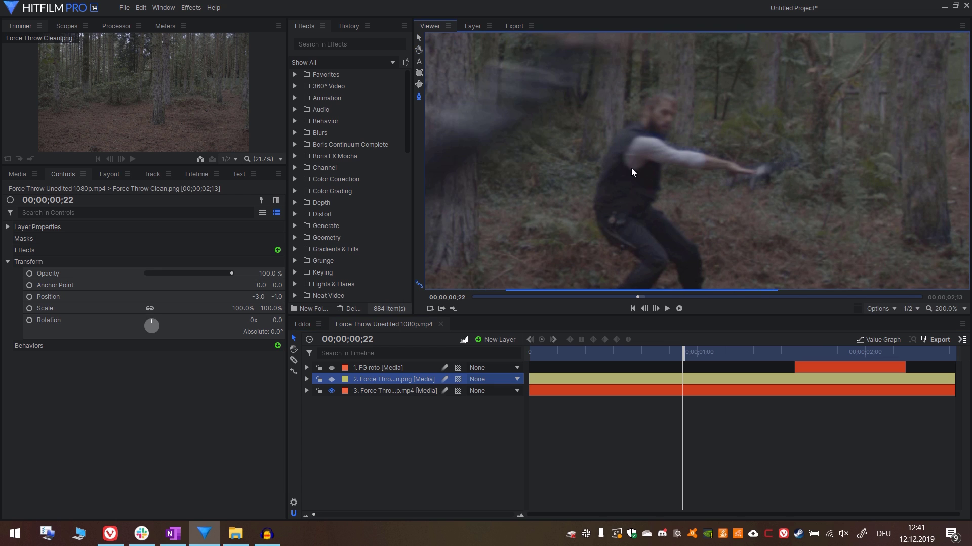
pyautogui.moveTo(600, 129); pyautogui.dragTo(638, 158)
pyautogui.scroll(-2, 624, 151)
pyautogui.scroll(2, 653, 139)
pyautogui.scroll(2, 654, 138)
pyautogui.moveTo(713, 188); pyautogui.dragTo(745, 188)
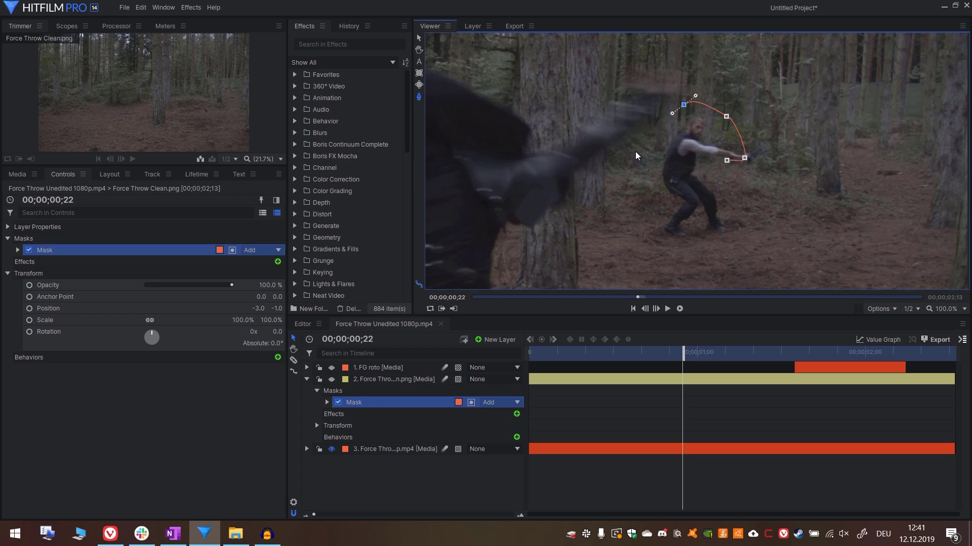
pyautogui.scroll(2, 635, 151)
pyautogui.moveTo(570, 86); pyautogui.dragTo(573, 149)
pyautogui.scroll(-2, 577, 228)
# - Enable keyframing for the mask's Path at 00;00;00;22
pyautogui.click(327, 402)
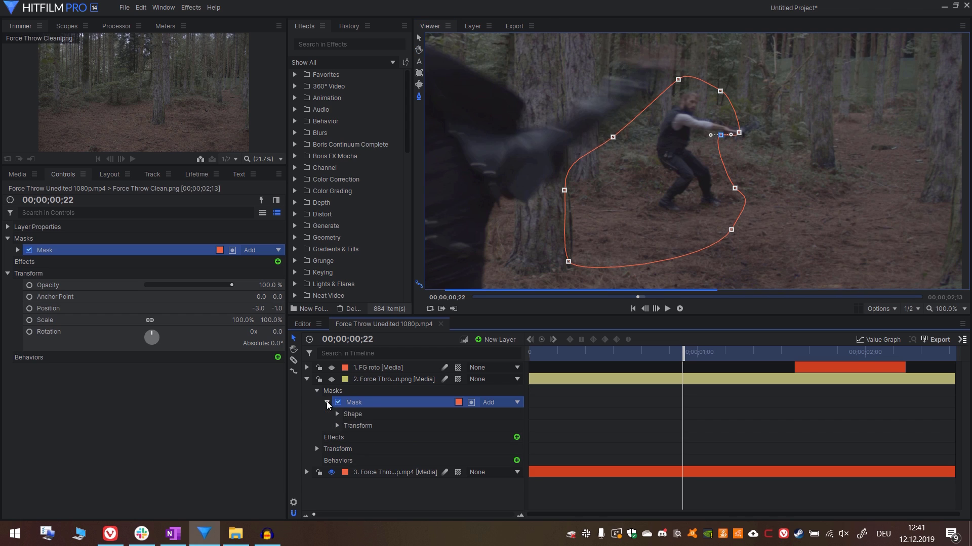
pyautogui.click(337, 426)
pyautogui.click(339, 424)
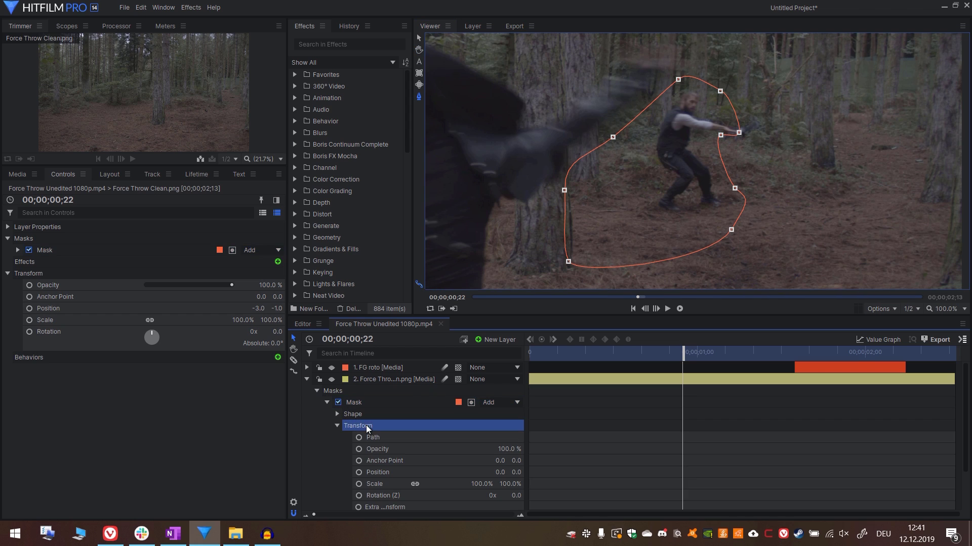
pyautogui.click(375, 438)
# - Advance to 00;00;01;00 and reshape the mask points to keep the background actor enclosed
pyautogui.press('Right')
pyautogui.press('Right')
pyautogui.press('Left')
pyautogui.press('Left')
pyautogui.press('Right')
pyautogui.press('Right')
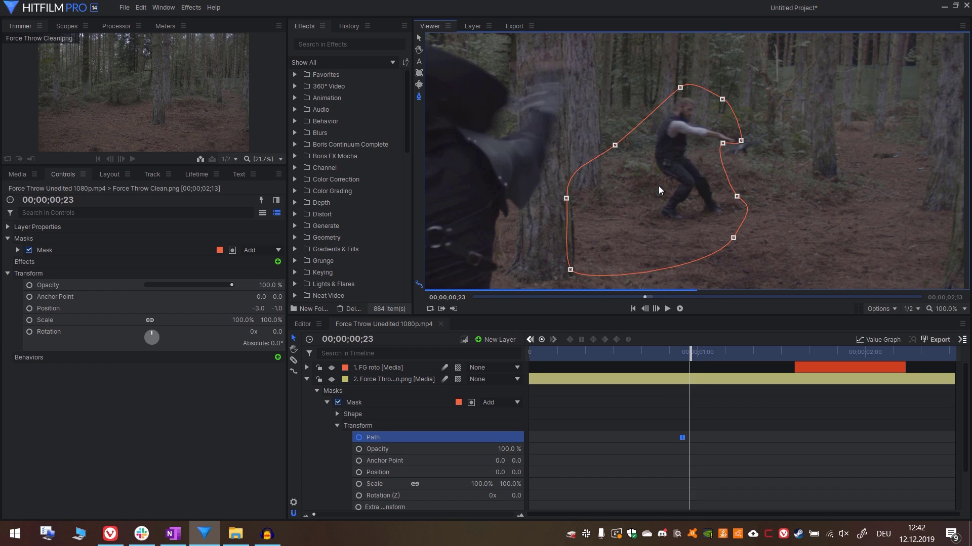
pyautogui.scroll(2, 614, 121)
pyautogui.moveTo(616, 169); pyautogui.dragTo(581, 222)
pyautogui.moveTo(581, 222); pyautogui.dragTo(570, 100)
pyautogui.moveTo(614, 287); pyautogui.dragTo(567, 195)
pyautogui.moveTo(845, 271); pyautogui.dragTo(771, 171)
pyautogui.moveTo(772, 171); pyautogui.dragTo(687, 209)
# - Keep reshaping the mask every second frame up to 00;00;01;04, correcting the points around the actor's feet and the fallen weapon
pyautogui.scroll(1, 766, 167)
pyautogui.press('Right')
pyautogui.press('Right')
pyautogui.scroll(-3, 675, 203)
pyautogui.press('Right')
pyautogui.press('Right')
pyautogui.scroll(4, 687, 209)
pyautogui.scroll(-3, 687, 209)
pyautogui.click(713, 251)
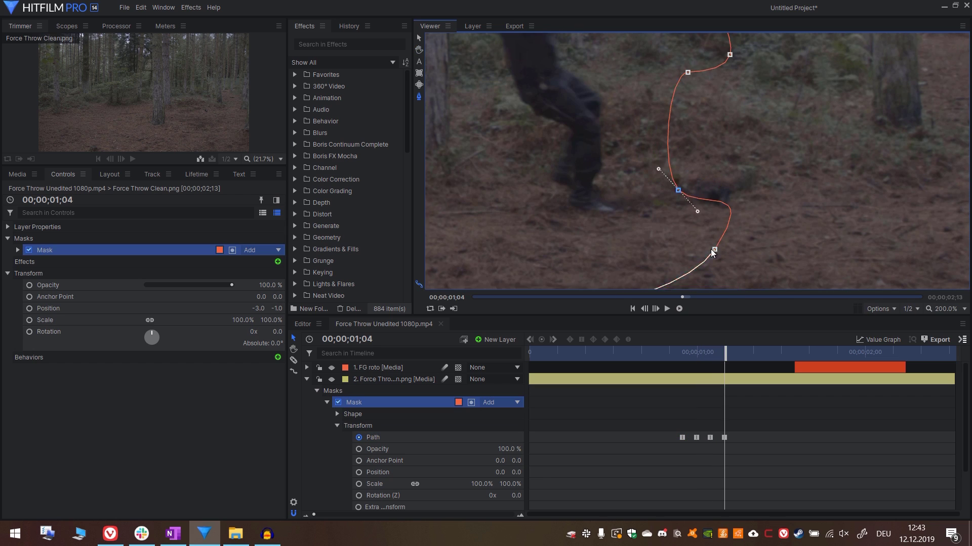
pyautogui.hotkey('ctrl', 'z')
pyautogui.hotkey('ctrl', 'z')
pyautogui.moveTo(726, 235); pyautogui.dragTo(715, 258)
pyautogui.press('Right')
pyautogui.press('Right')
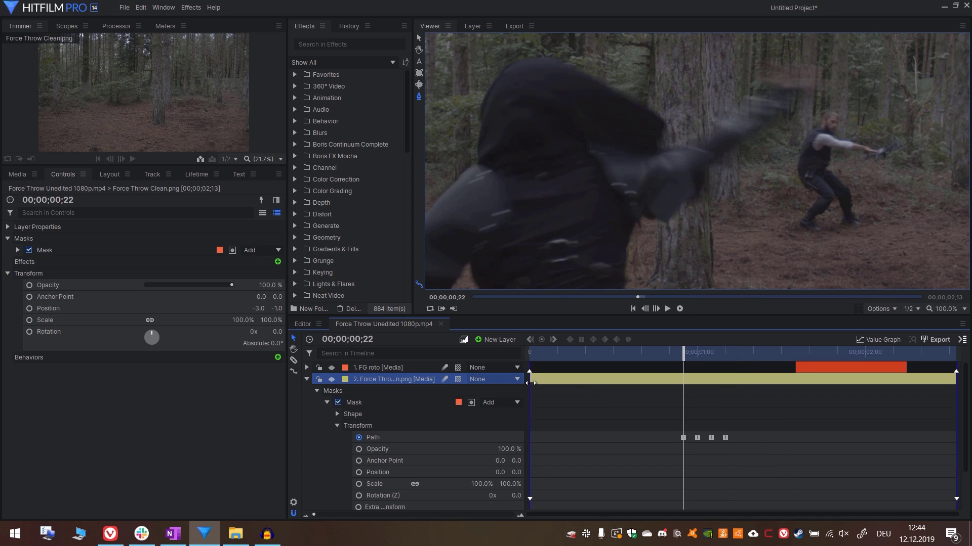
# - Trim the start of the clean plate layer to 00;00;00;22, where its first Path keyframe sits
pyautogui.moveTo(530, 383); pyautogui.dragTo(683, 384)
pyautogui.click(681, 437)
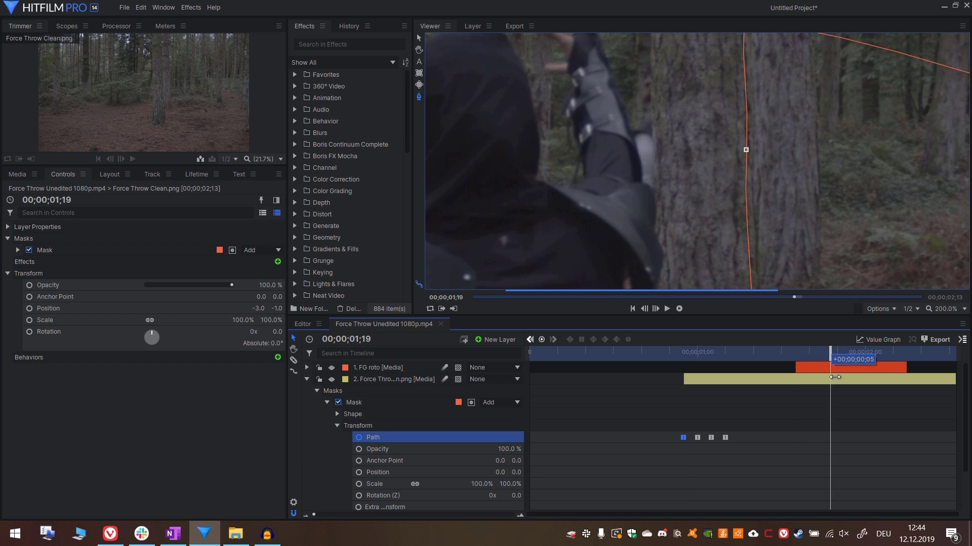
# - Adjust the second clean plate mask around the actor behind the raised arm at 00;00;01;21
pyautogui.moveTo(832, 380)
pyautogui.mouseDown()
pyautogui.moveTo(866, 380)
pyautogui.moveTo(851, 380)
pyautogui.mouseUp()
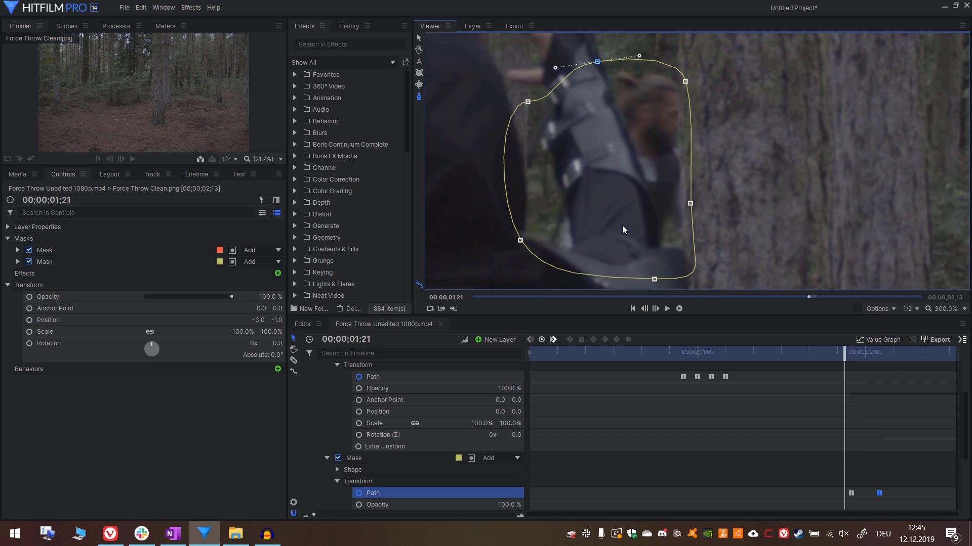
pyautogui.click(690, 180)
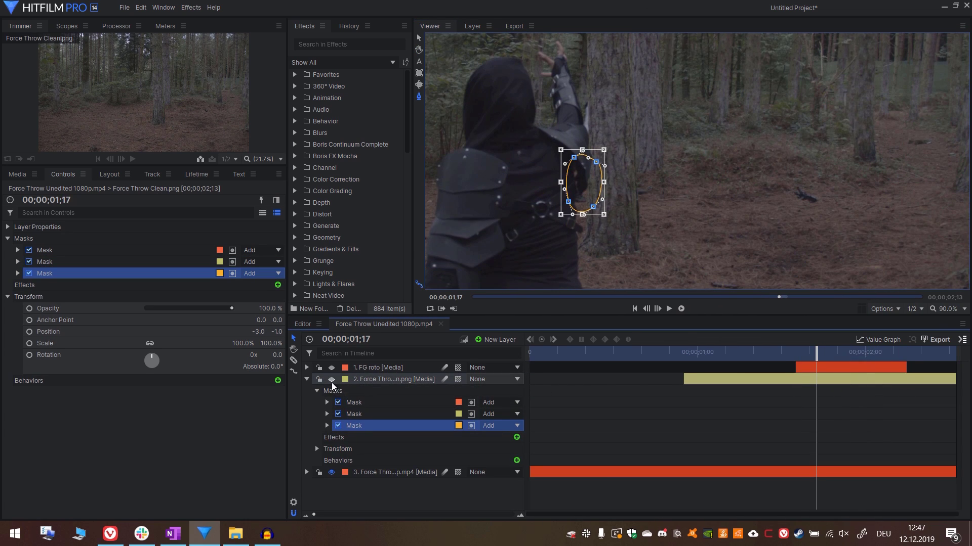
# - Make the masked clean plate visible and select the FG roto layer
pyautogui.click(331, 380)
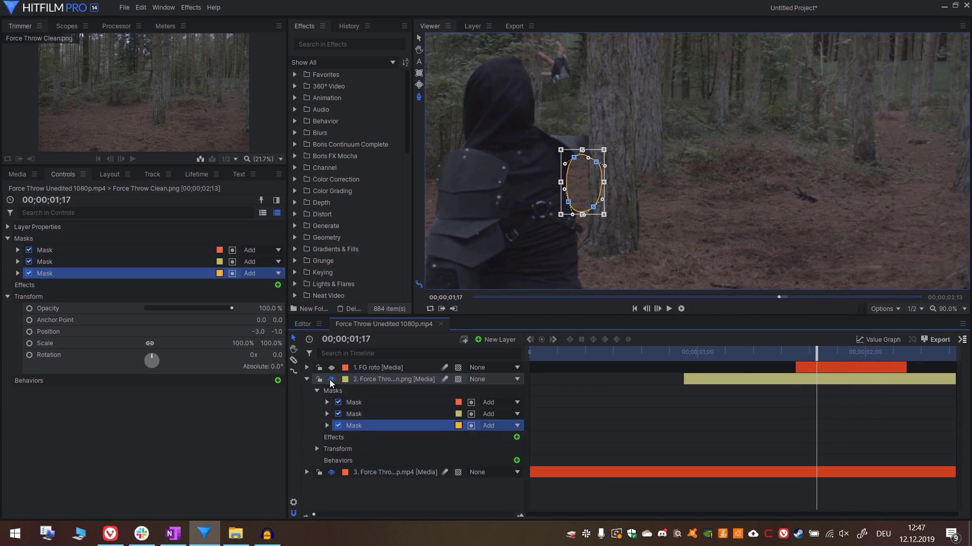
pyautogui.click(386, 367)
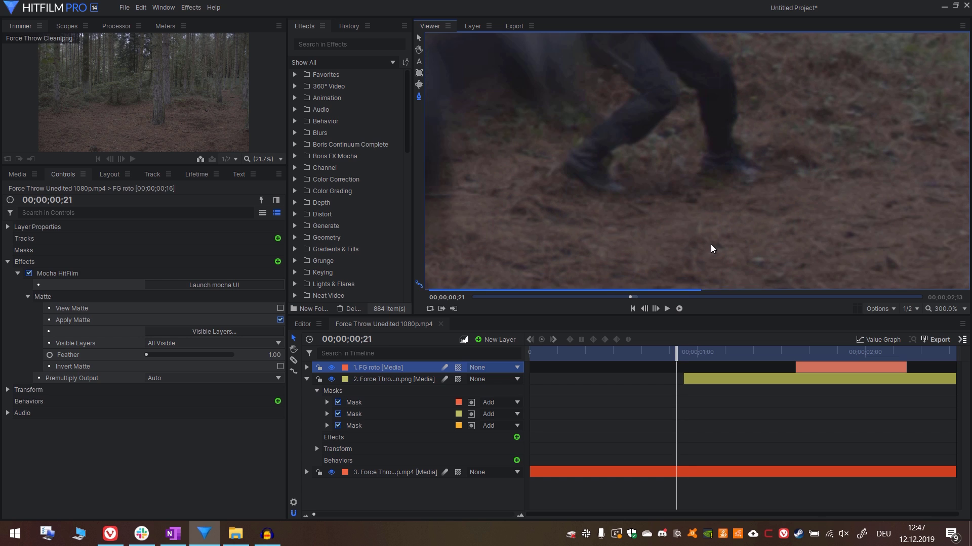
# - Compare frames 00;00;00;21 and 00;00;00;22 for a background jump and nudge the clean plate to position -2.0, 0.0
pyautogui.press('Right')
pyautogui.click(735, 379)
pyautogui.press('Left')
pyautogui.press('Right')
pyautogui.press('Left')
pyautogui.press('Right')
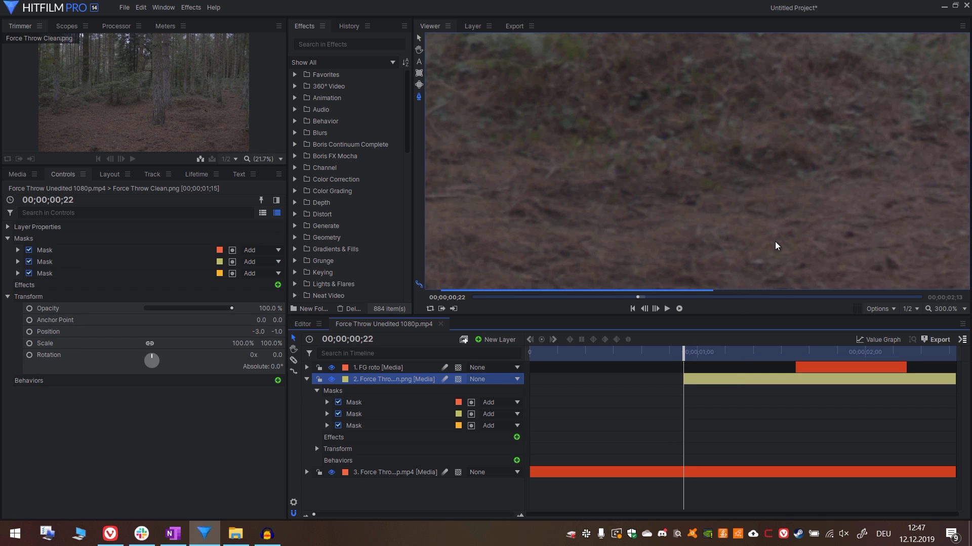
pyautogui.press('Right')
pyautogui.press(',')
pyautogui.press('.')
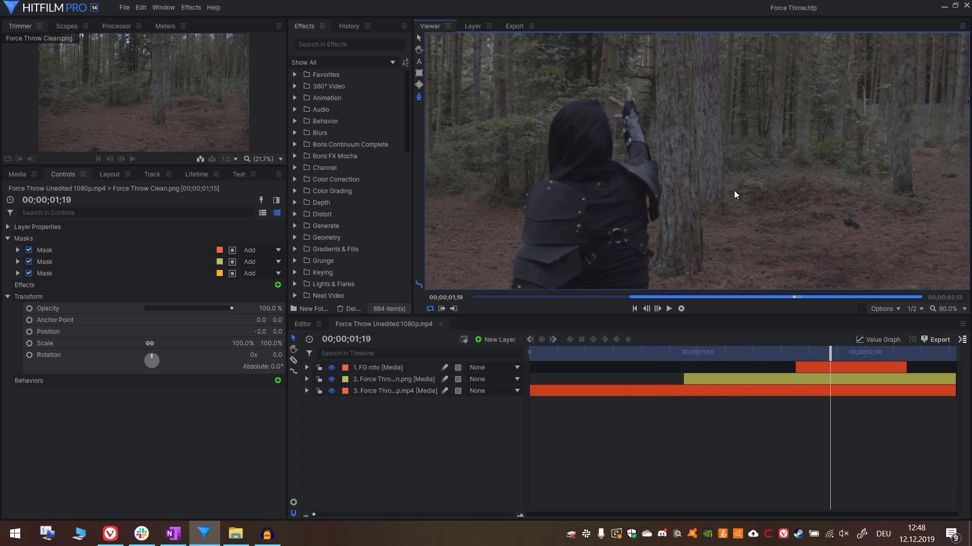
# - Play back the composite to check the removal of the background actor behind the foreground arm
pyautogui.press('space')
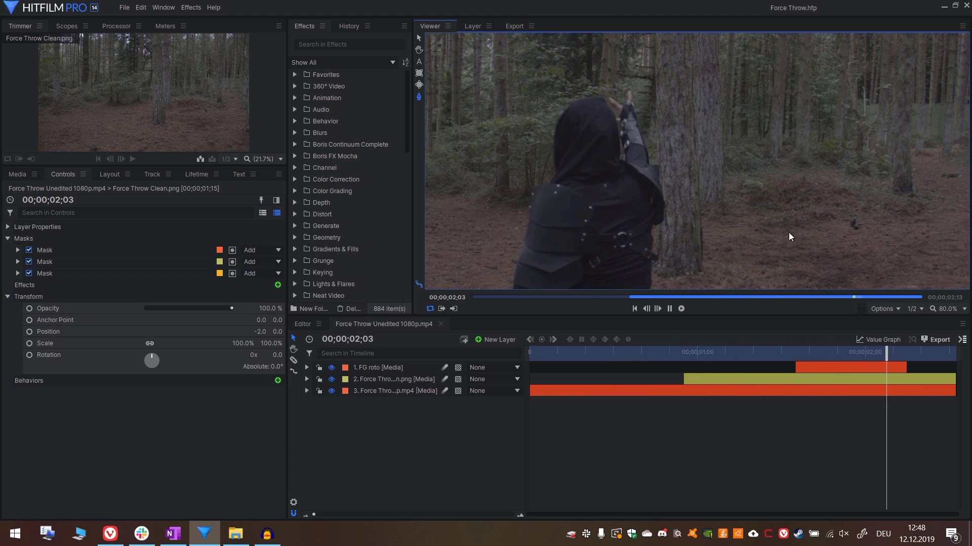
pyautogui.press('space')
# - Import the Ragdoll Oli v1 folder from Force Throw Tutorial's Render folder as an image sequence
pyautogui.click(16, 174)
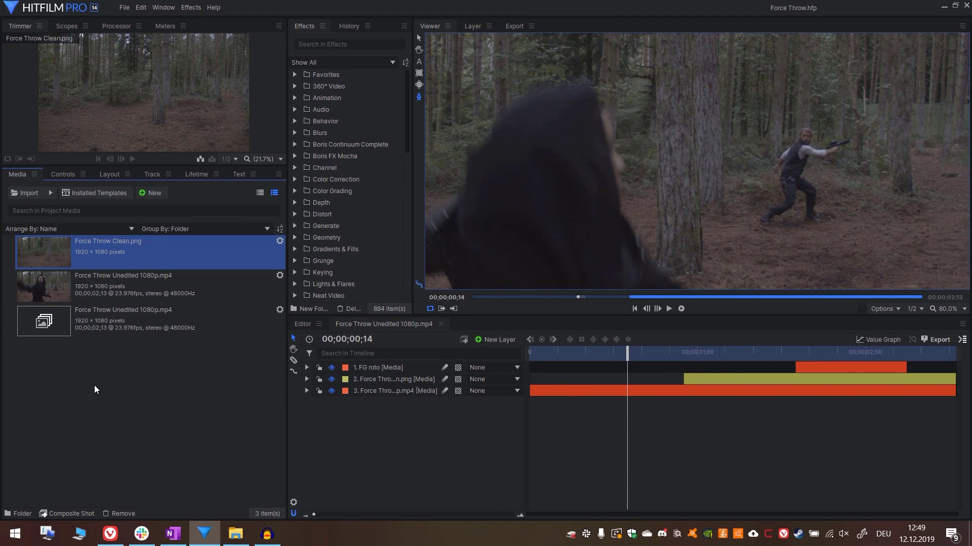
pyautogui.click(54, 192)
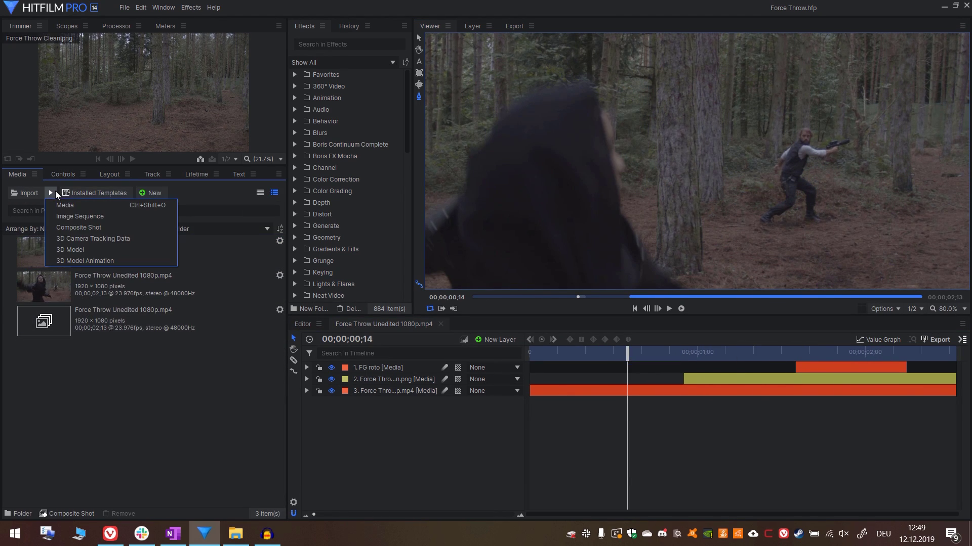
pyautogui.click(78, 211)
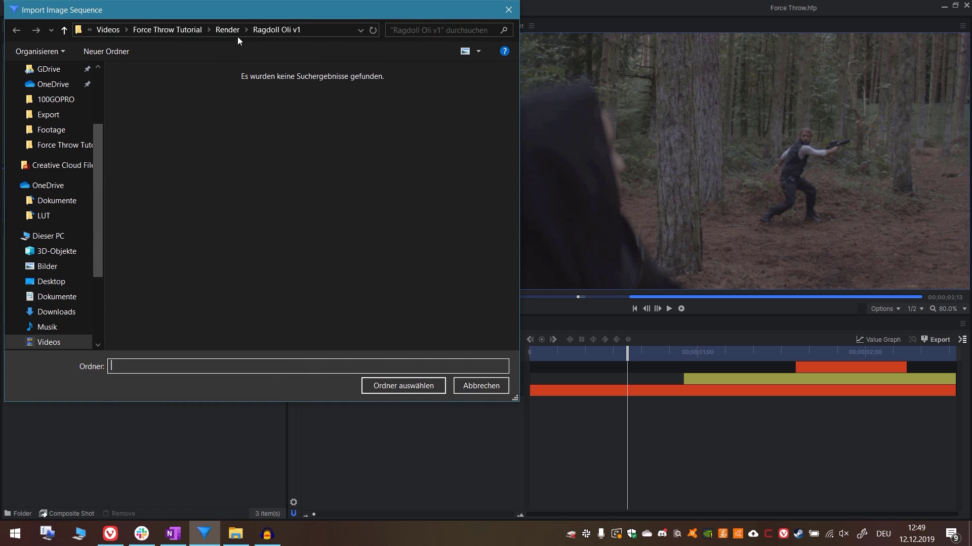
pyautogui.click(229, 31)
pyautogui.doubleClick(160, 99)
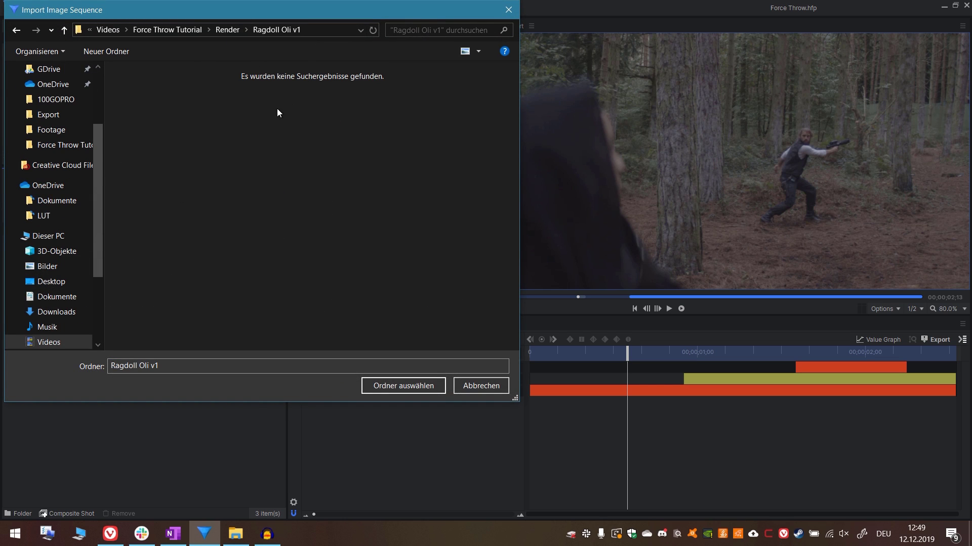
pyautogui.click(393, 388)
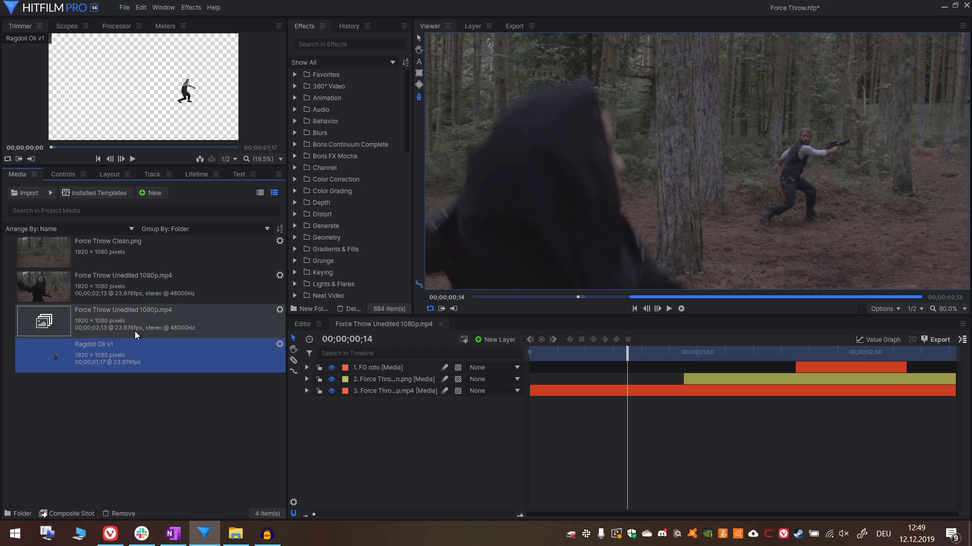
# - Place the Ragdoll Oli v1 sequence above the FG roto layer so it starts at 00;00;00;22
pyautogui.moveTo(114, 363); pyautogui.dragTo(692, 365)
pyautogui.moveTo(684, 367); pyautogui.dragTo(697, 367)
pyautogui.moveTo(695, 359); pyautogui.dragTo(739, 385)
pyautogui.hotkey('ctrl', 'z')
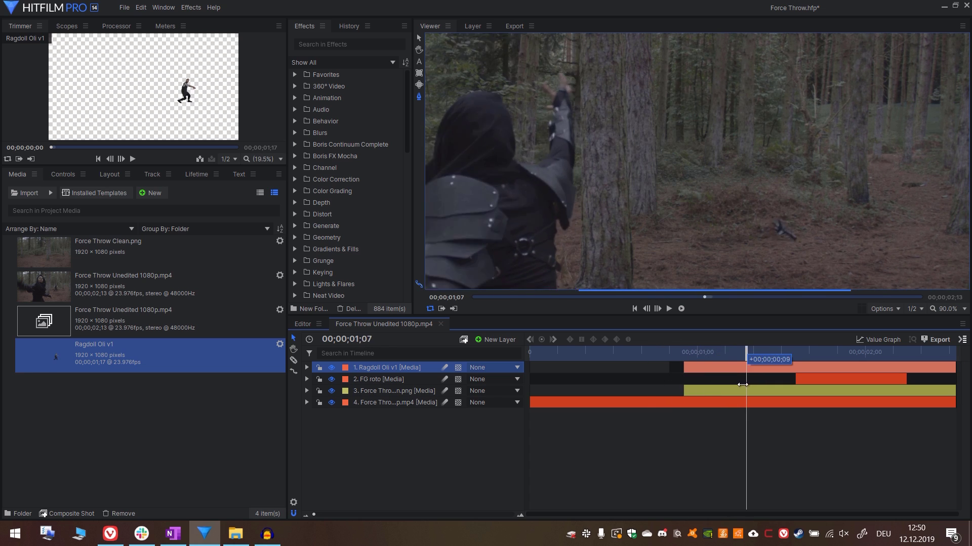
# - Hide the FG roto layer and play back the composite to check the ragdoll's flight
pyautogui.click(359, 379)
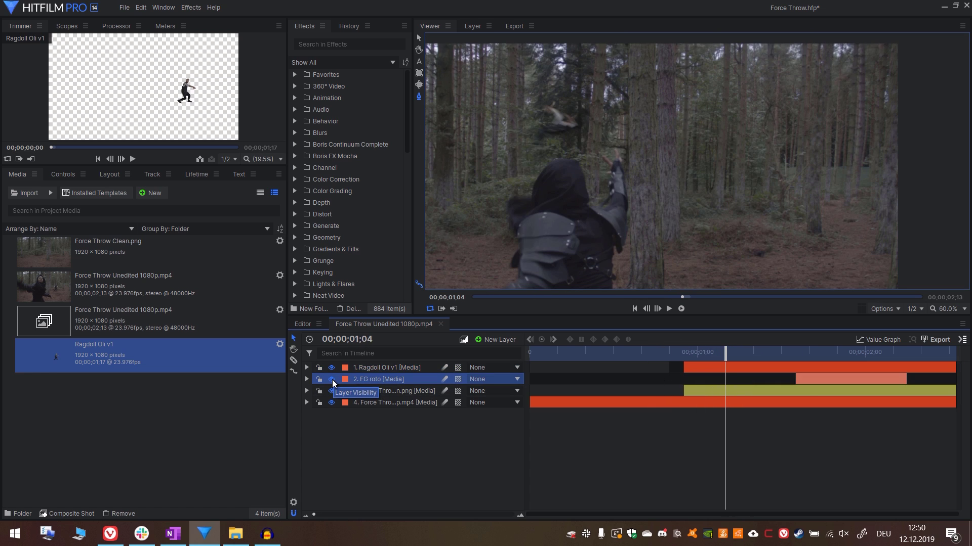
pyautogui.click(332, 380)
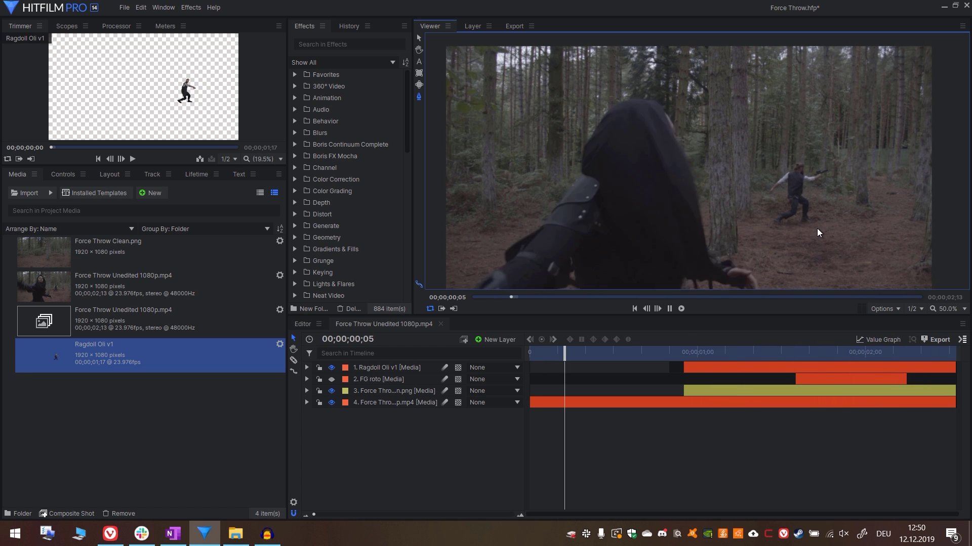
pyautogui.press('space')
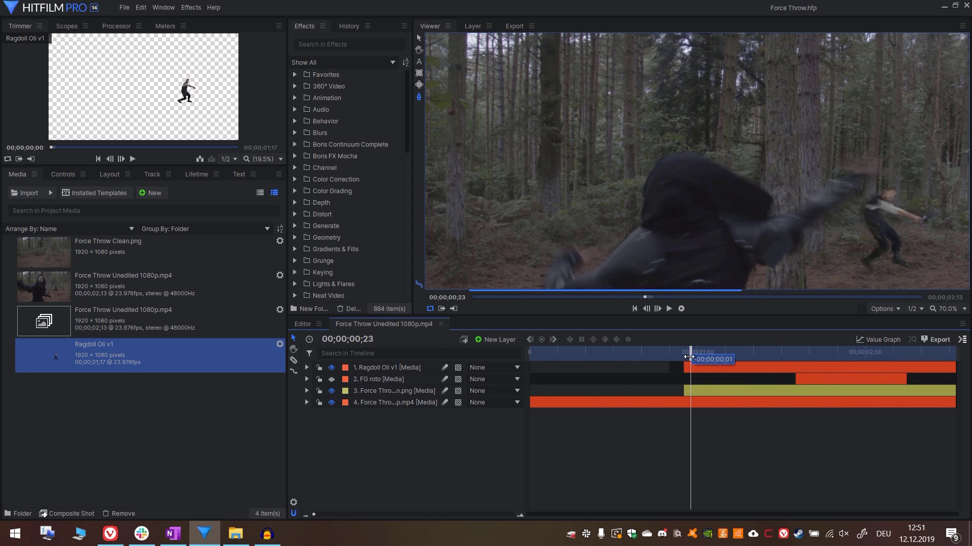
pyautogui.moveTo(690, 352); pyautogui.dragTo(717, 362)
pyautogui.press('Left')
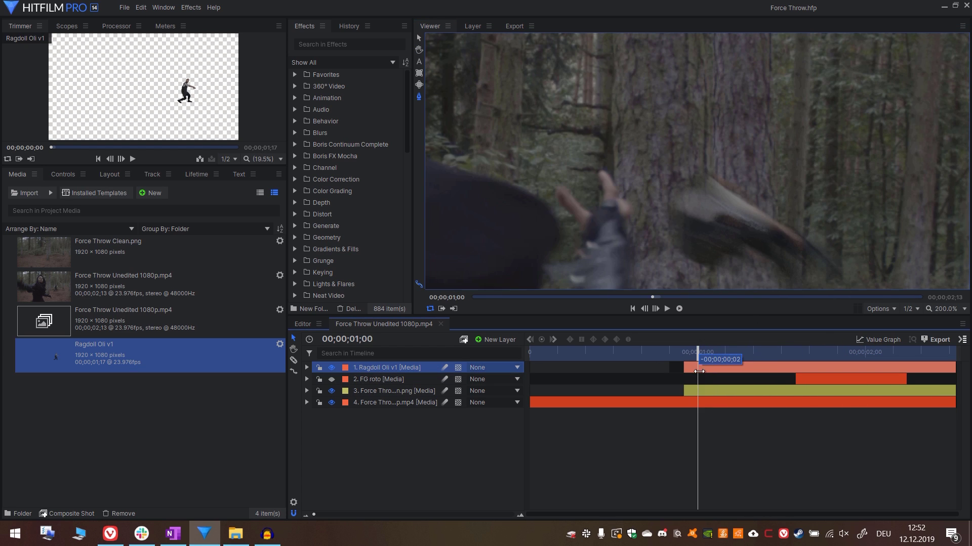
# - Draw a mask on the ragdoll layer around the large foreground tree trunk, using the frames from 00;00;01;00 to 00;00;01;03
pyautogui.moveTo(699, 369); pyautogui.dragTo(715, 375)
pyautogui.click(592, 72)
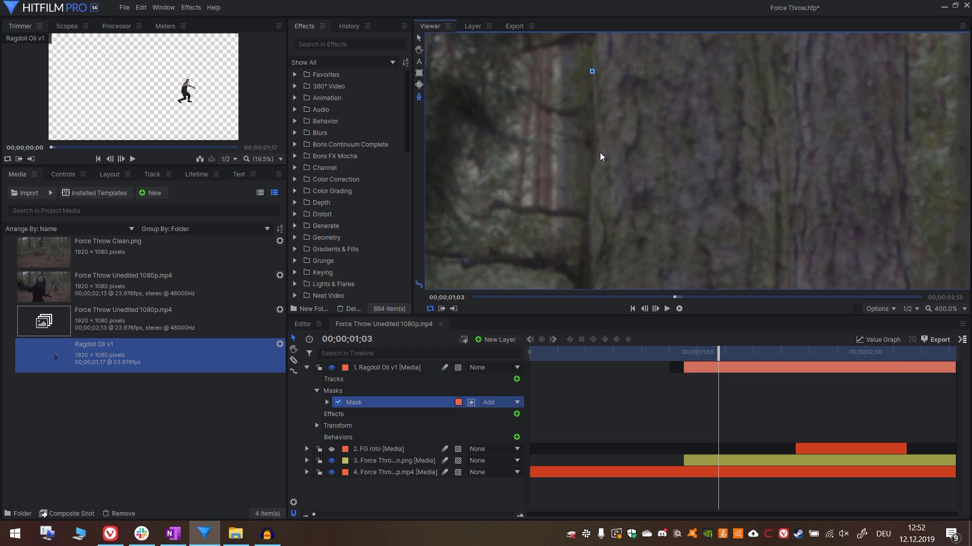
pyautogui.click(594, 56)
pyautogui.click(565, 139)
pyautogui.scroll(-1, 643, 143)
pyautogui.click(691, 246)
pyautogui.scroll(-3, 685, 136)
pyautogui.press('Left')
pyautogui.press('Left')
# - Invert the trunk mask and set its feather strength to 2 px
pyautogui.click(471, 403)
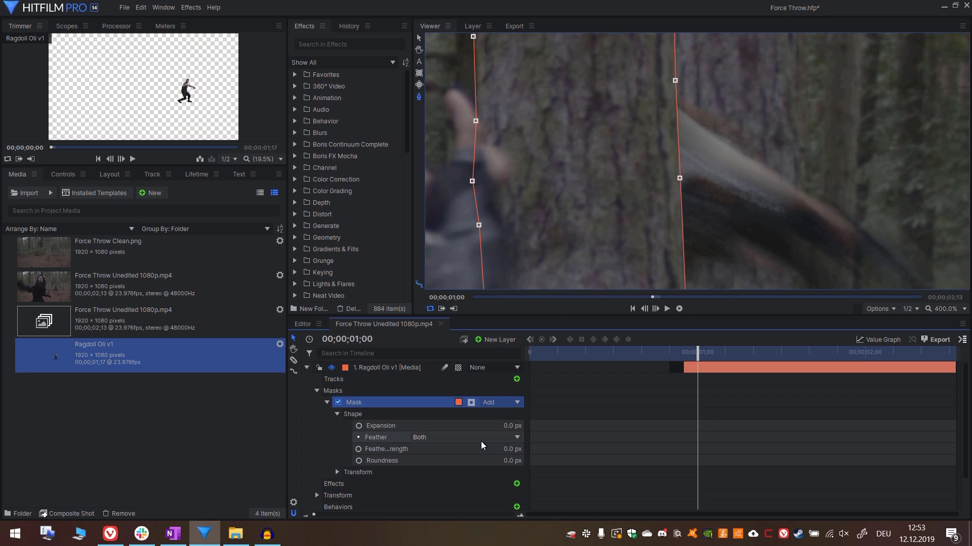
pyautogui.click(505, 448)
pyautogui.write('1')
pyautogui.press('Return')
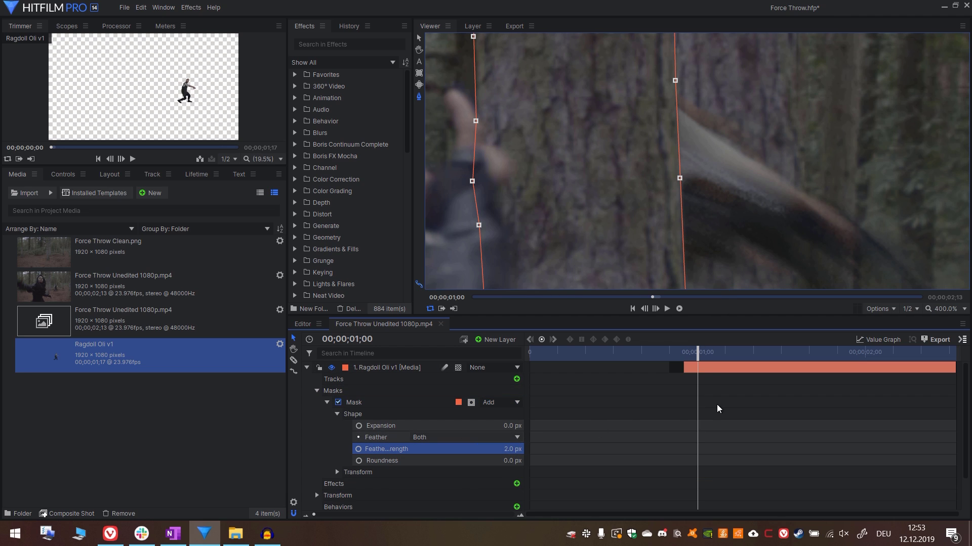
# - Begin a second mask on the ragdoll layer along the edge of the background trunk it passes near 00;00;02;05, comparing neighbouring frames
pyautogui.press('.')
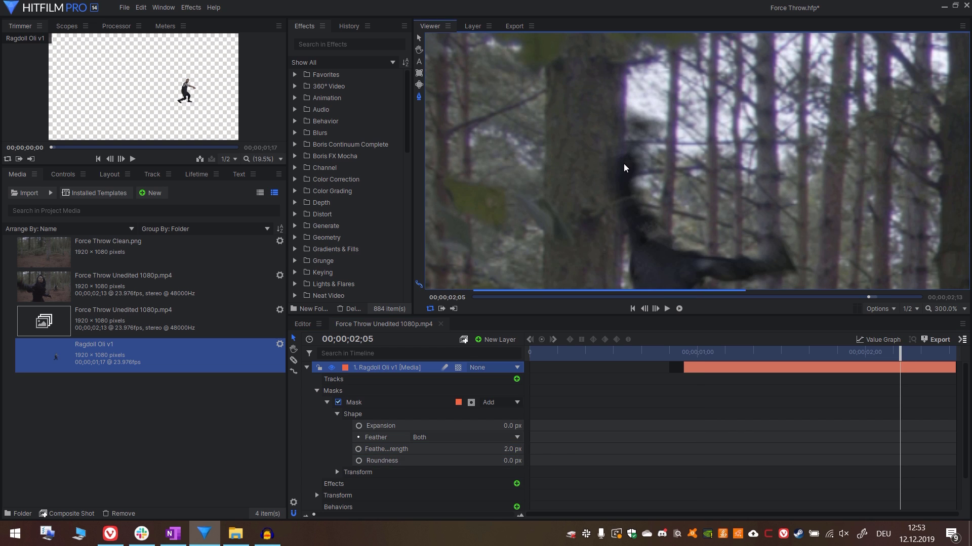
pyautogui.press(',')
pyautogui.press('.')
pyautogui.scroll(1, 587, 120)
pyautogui.click(621, 202)
pyautogui.click(644, 232)
pyautogui.rightClick(364, 484)
pyautogui.press(',')
pyautogui.press(',')
pyautogui.press(',')
pyautogui.press(',')
pyautogui.press(',')
pyautogui.press('.')
pyautogui.press('.')
pyautogui.press('.')
pyautogui.press('.')
pyautogui.press('.')
# - Complete the second mask's outline around the background trunk, stepping between frames to judge where it covers the ragdoll
pyautogui.click(594, 245)
pyautogui.press(',')
pyautogui.press(',')
pyautogui.press(',')
pyautogui.press(',')
pyautogui.press(',')
pyautogui.press(',')
pyautogui.press(',')
pyautogui.press(',')
pyautogui.press(',')
pyautogui.click(603, 238)
pyautogui.click(606, 147)
pyautogui.scroll(-2, 605, 147)
pyautogui.press('.')
pyautogui.press('.')
pyautogui.press('.')
pyautogui.press('.')
# - Set the second mask's blend mode to Subtract and step through the surrounding frames to check the occlusion
pyautogui.click(495, 485)
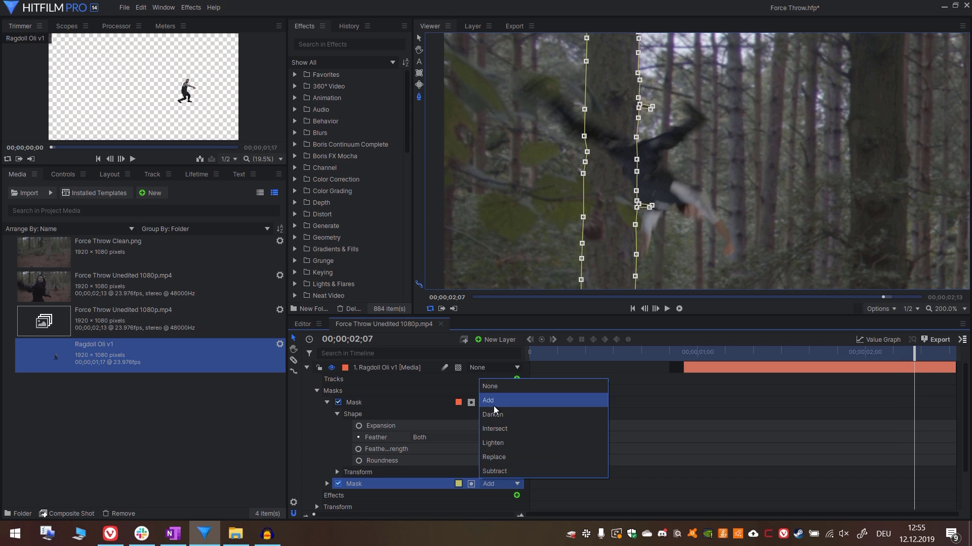
pyautogui.click(497, 470)
pyautogui.press('.')
pyautogui.press(',')
pyautogui.press('.')
pyautogui.press('.')
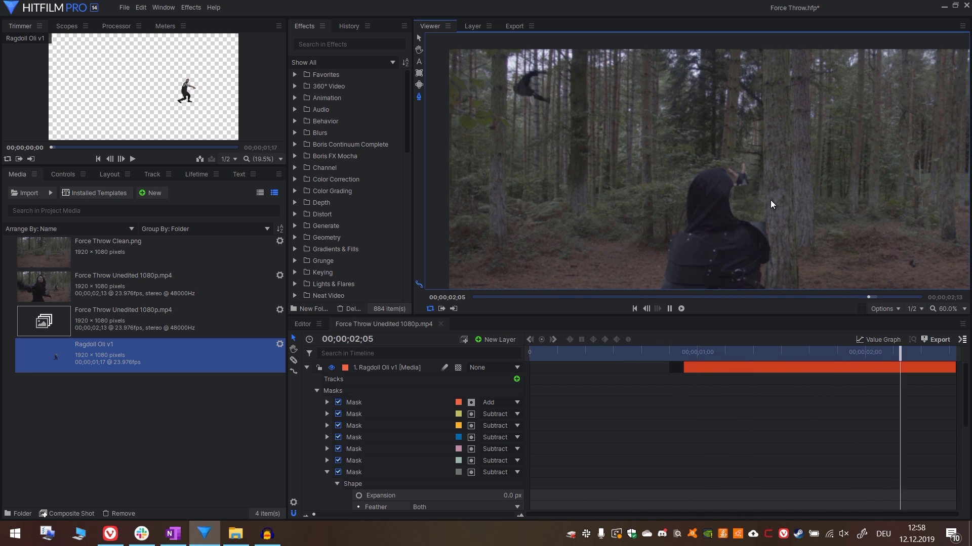
# - Play back the masked ragdoll composite and compare frames 00;00;00;21 and 00;00;00;22 at the switch from actor to ragdoll
pyautogui.press('space')
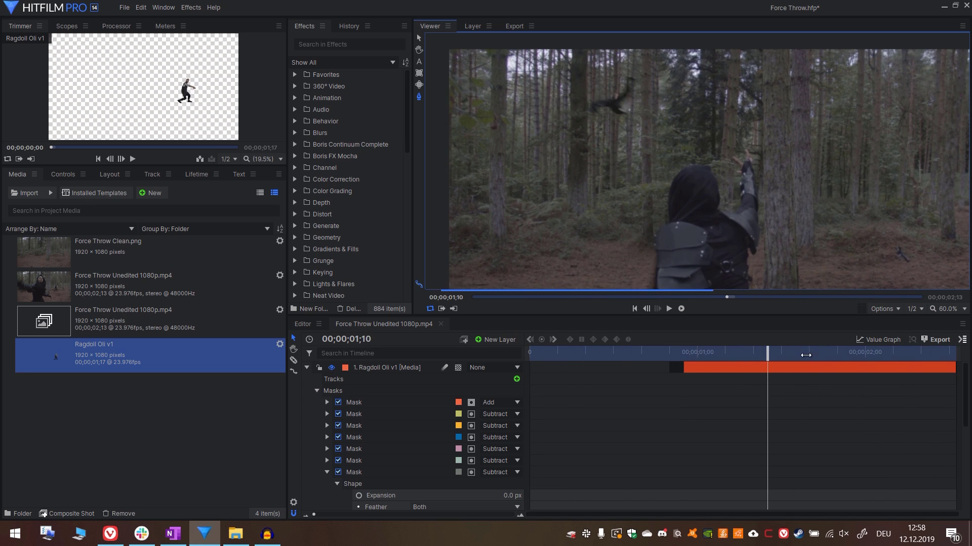
pyautogui.moveTo(806, 355); pyautogui.dragTo(950, 369)
pyautogui.press(',')
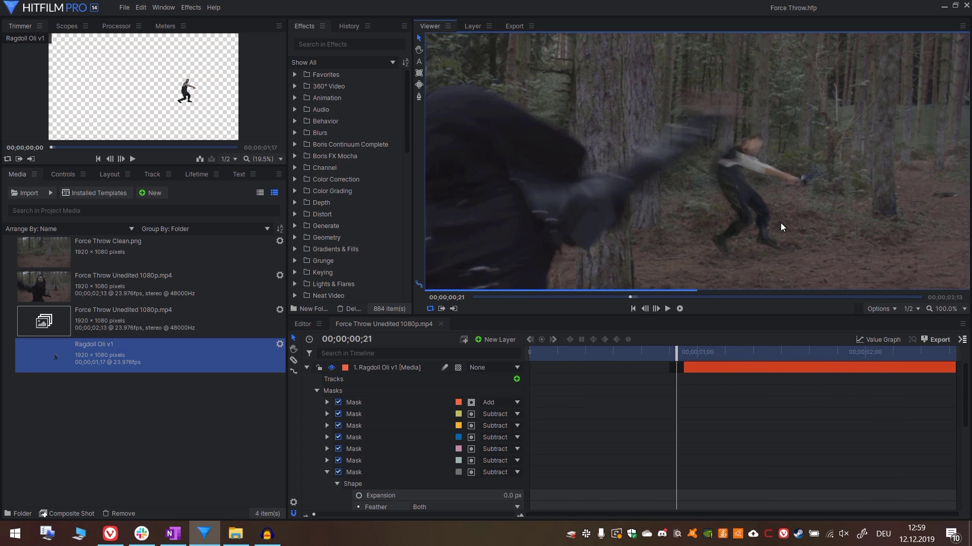
pyautogui.press('.')
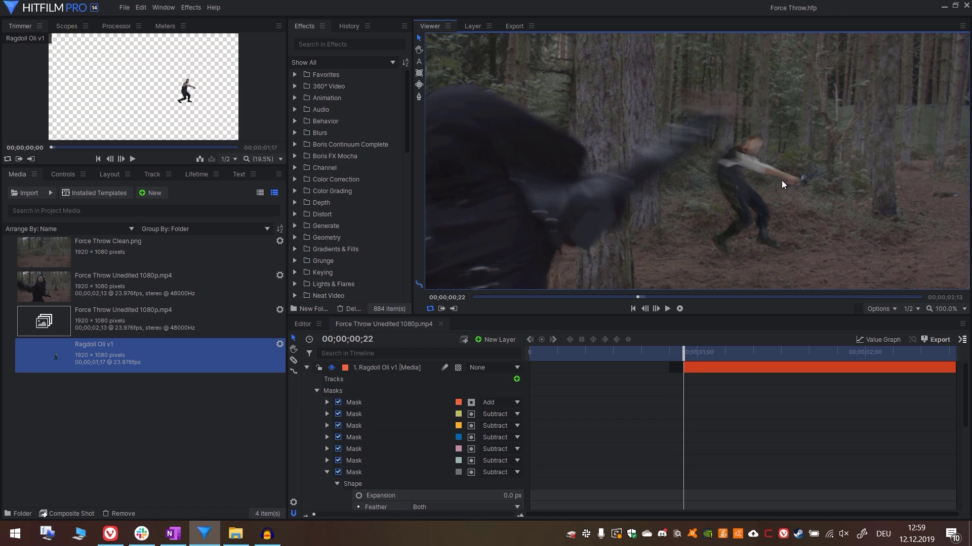
# - Add a second copy of the Ragdoll Oli v1 sequence at 00;00;00;18 and shift it horizontally to stand beside the real actor
pyautogui.press('Left')
pyautogui.press('Left')
pyautogui.press('Left')
pyautogui.press('Left')
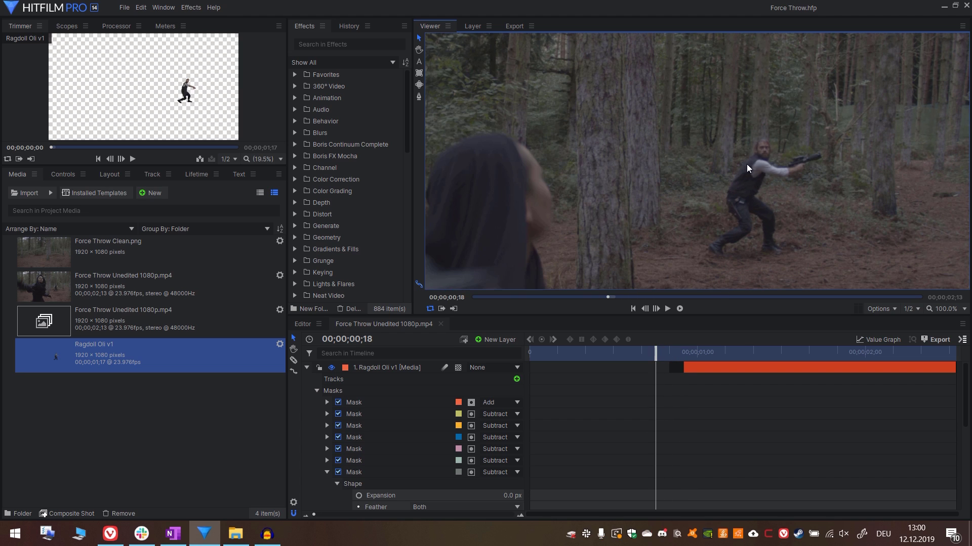
pyautogui.moveTo(100, 358); pyautogui.dragTo(653, 370)
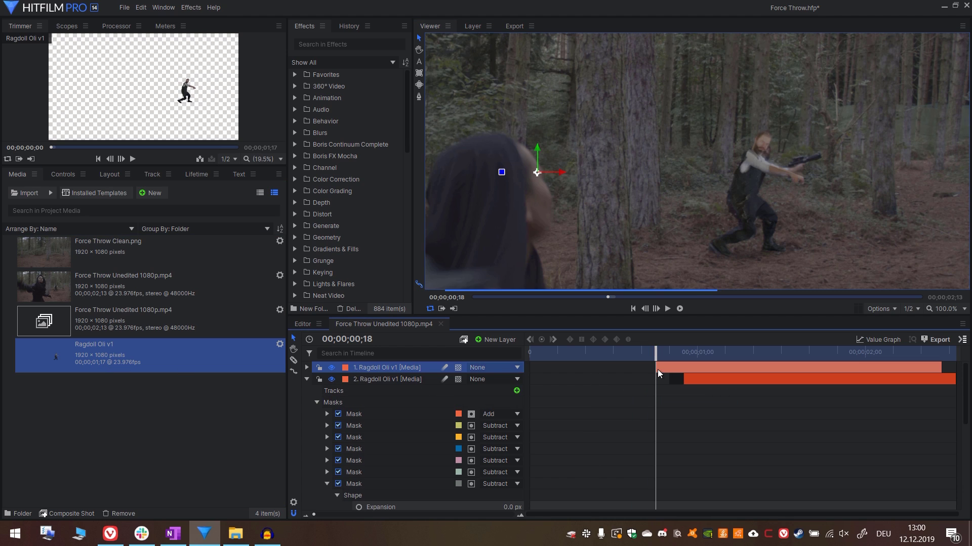
pyautogui.moveTo(535, 173); pyautogui.dragTo(502, 175)
# - Add the Color Temperature and Hue, Saturation & Lightness effects to the new ragdoll layer
pyautogui.click(277, 262)
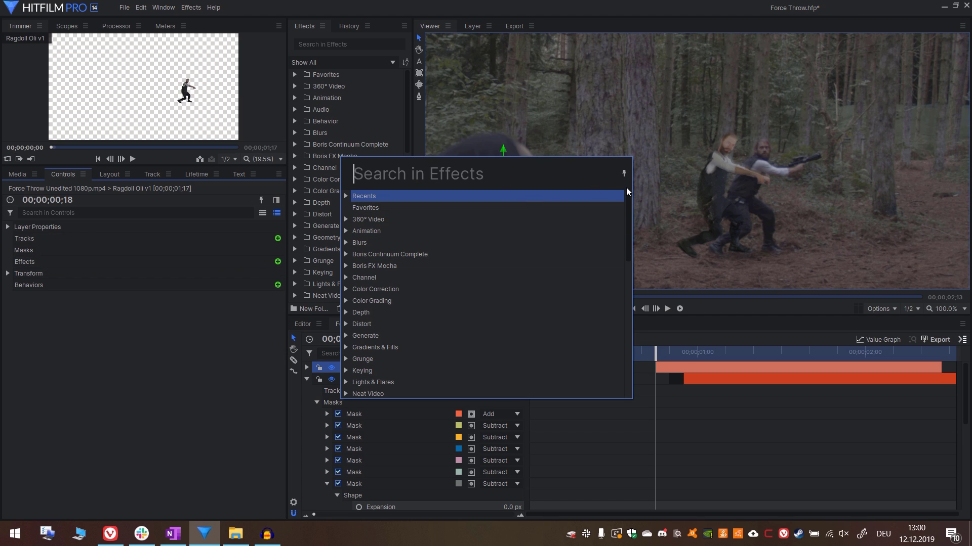
pyautogui.write('temp')
pyautogui.press('Return')
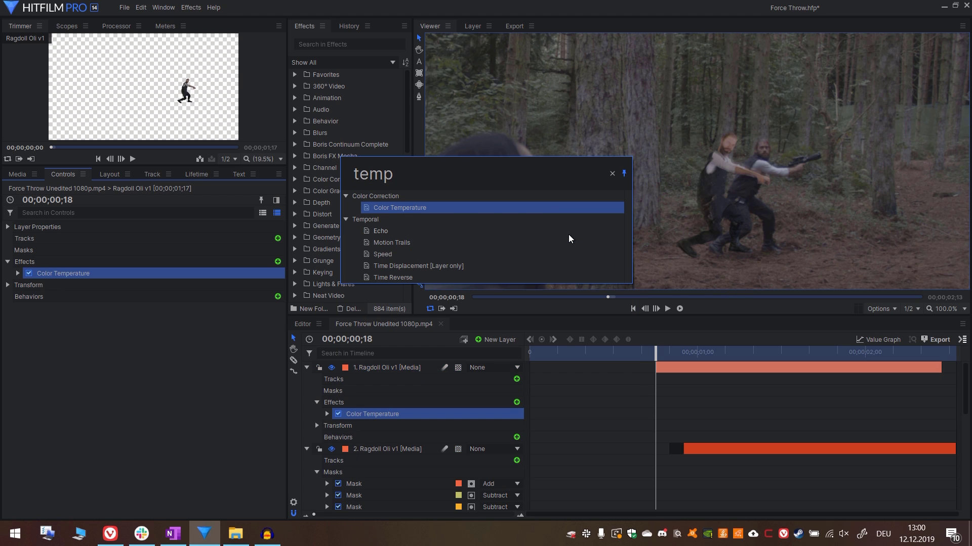
pyautogui.hotkey('ctrl', 'a')
pyautogui.write('satur')
pyautogui.press('Return')
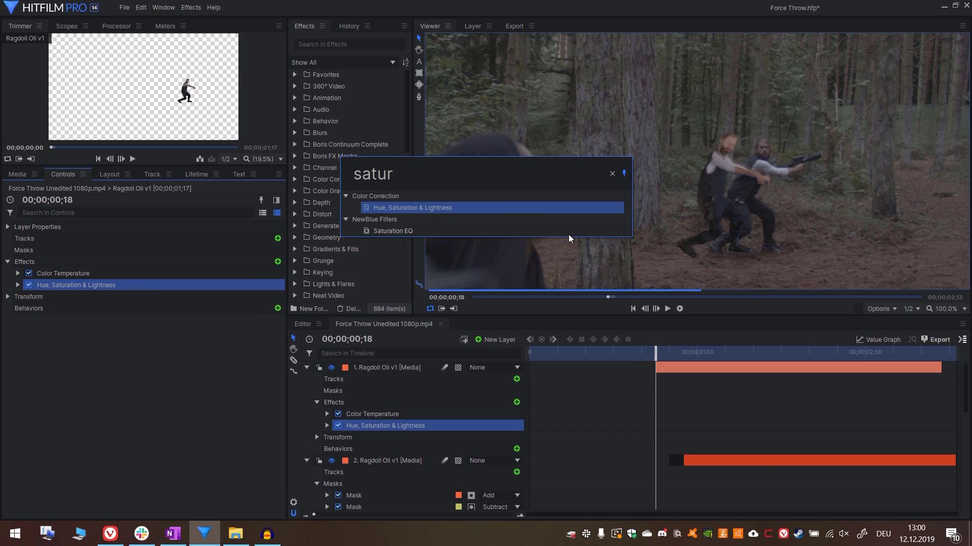
# - Add the Curves and Blur effects to the new ragdoll layer
pyautogui.hotkey('ctrl', 'a')
pyautogui.write('curve')
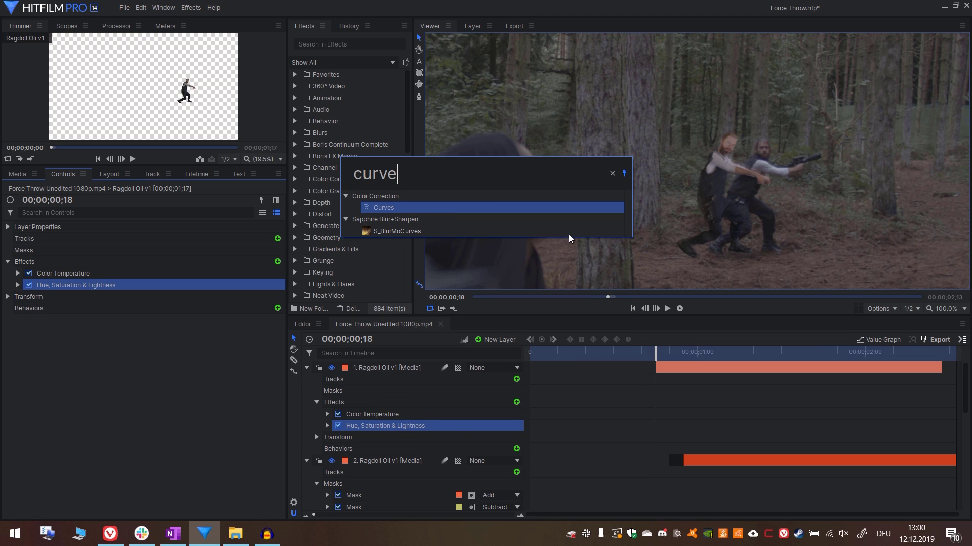
pyautogui.press('Return')
pyautogui.hotkey('ctrl', 'a')
pyautogui.write('blur')
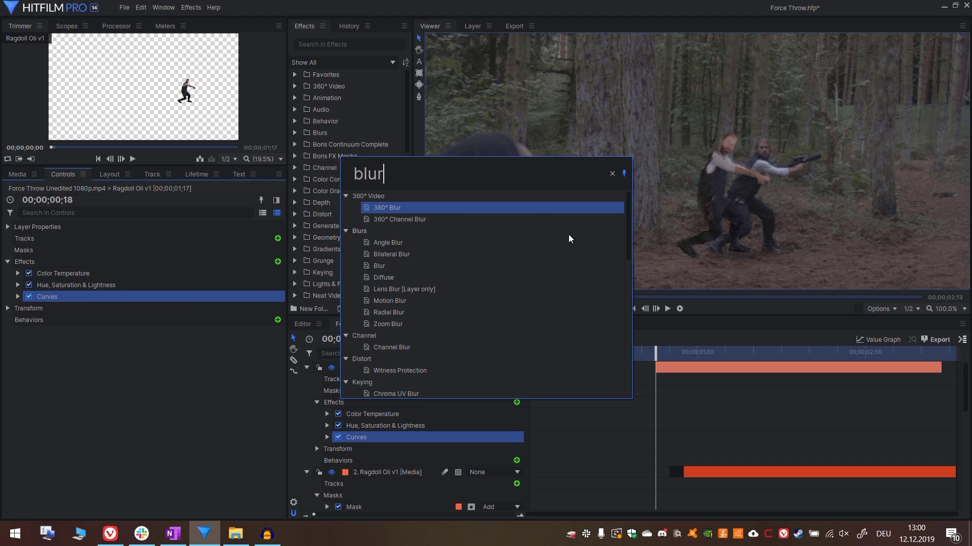
pyautogui.press('Down')
pyautogui.press('Down')
pyautogui.press('Down')
pyautogui.press('Down')
pyautogui.press('Down')
pyautogui.press('Return')
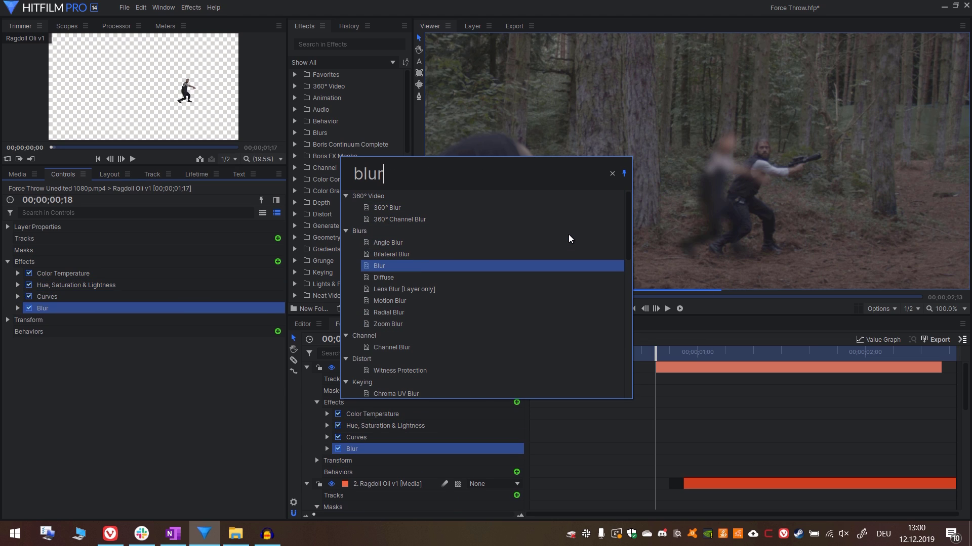
# - Disable the Blur, Curves, and Hue, Saturation & Lightness effects on the new ragdoll layer
pyautogui.press('Escape')
pyautogui.click(29, 308)
pyautogui.click(29, 297)
pyautogui.click(29, 285)
# - Set the ragdoll's Color Temperature to about 5150 K, comparing its skin and shirt with the real actor
pyautogui.click(18, 273)
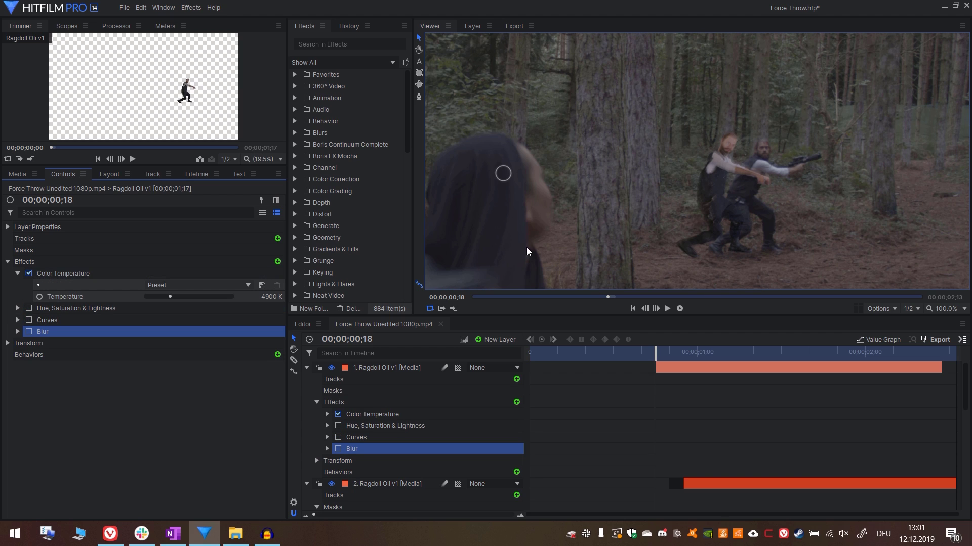
pyautogui.scroll(2, 724, 230)
pyautogui.scroll(1, 629, 206)
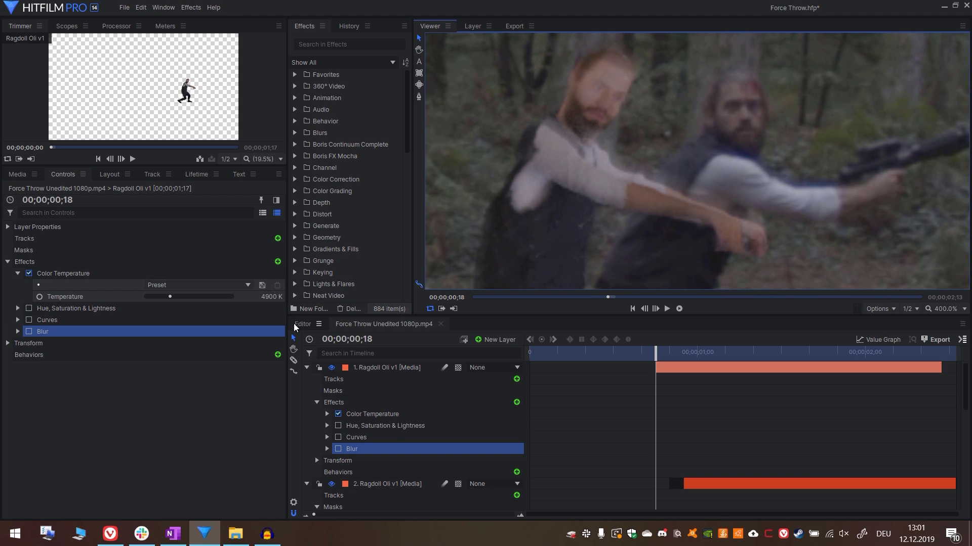
pyautogui.moveTo(272, 297); pyautogui.dragTo(266, 297)
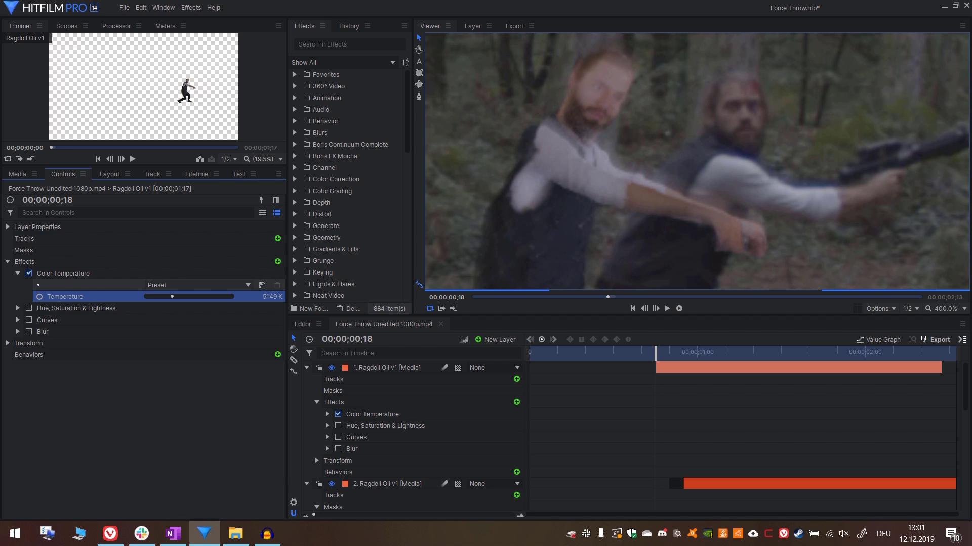
pyautogui.click(18, 273)
# - Enable Hue, Saturation & Lightness and reduce the Master saturation to match the ragdoll with the real actor
pyautogui.click(34, 285)
pyautogui.click(17, 285)
pyautogui.click(27, 308)
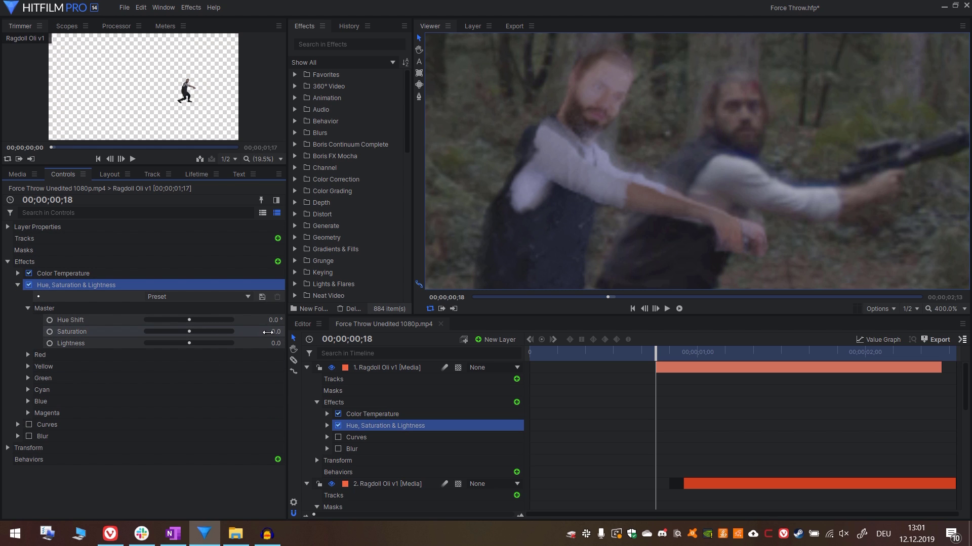
pyautogui.moveTo(189, 332); pyautogui.dragTo(168, 331)
pyautogui.moveTo(600, 280); pyautogui.dragTo(572, 187)
pyautogui.moveTo(180, 331); pyautogui.dragTo(170, 331)
pyautogui.moveTo(589, 151); pyautogui.dragTo(596, 261)
pyautogui.click(18, 285)
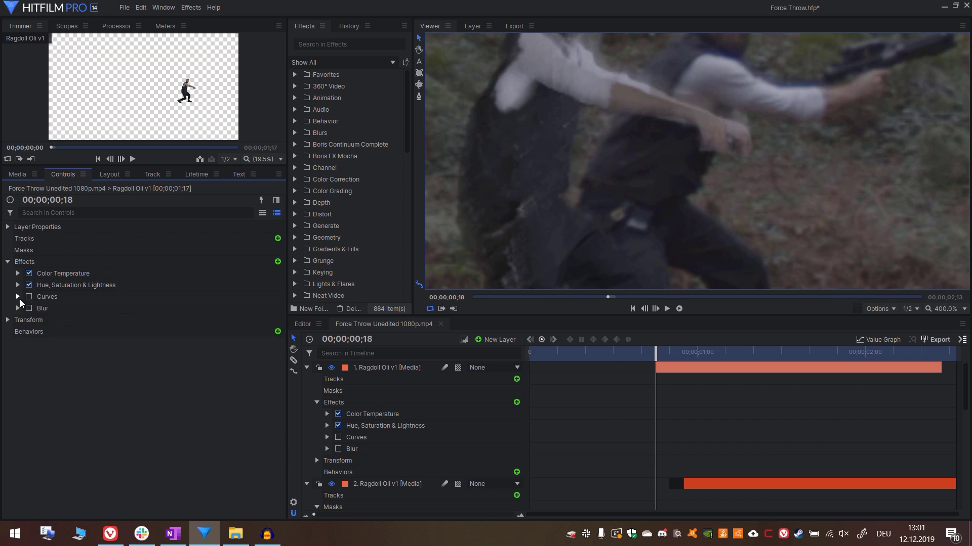
# - Enable Curves, lower the white end of the RGB curve and fine-tune its black end to match the actor's brightness
pyautogui.click(18, 296)
pyautogui.click(29, 297)
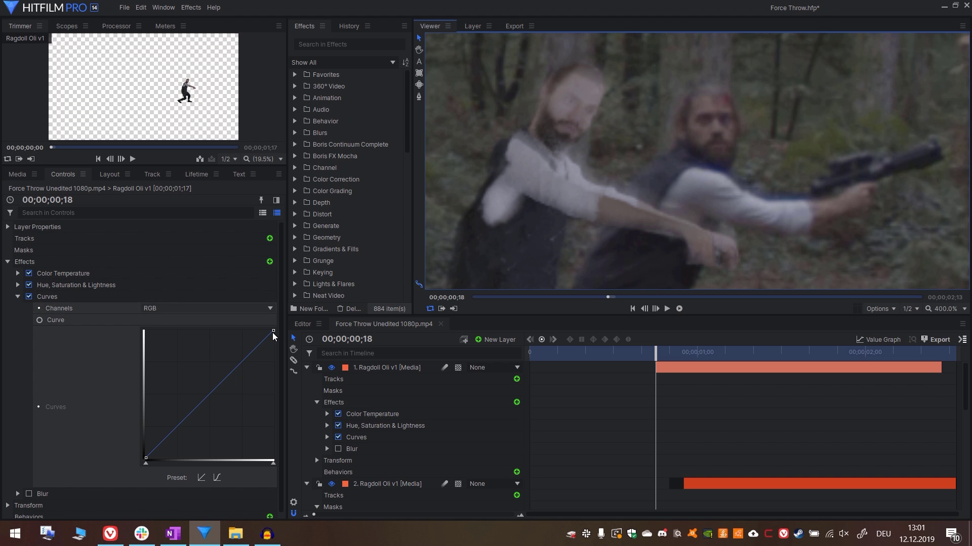
pyautogui.moveTo(273, 333); pyautogui.dragTo(283, 347)
pyautogui.moveTo(527, 259); pyautogui.dragTo(658, 135)
pyautogui.moveTo(147, 458); pyautogui.dragTo(143, 461)
pyautogui.scroll(-5, 651, 206)
pyautogui.scroll(5, 639, 196)
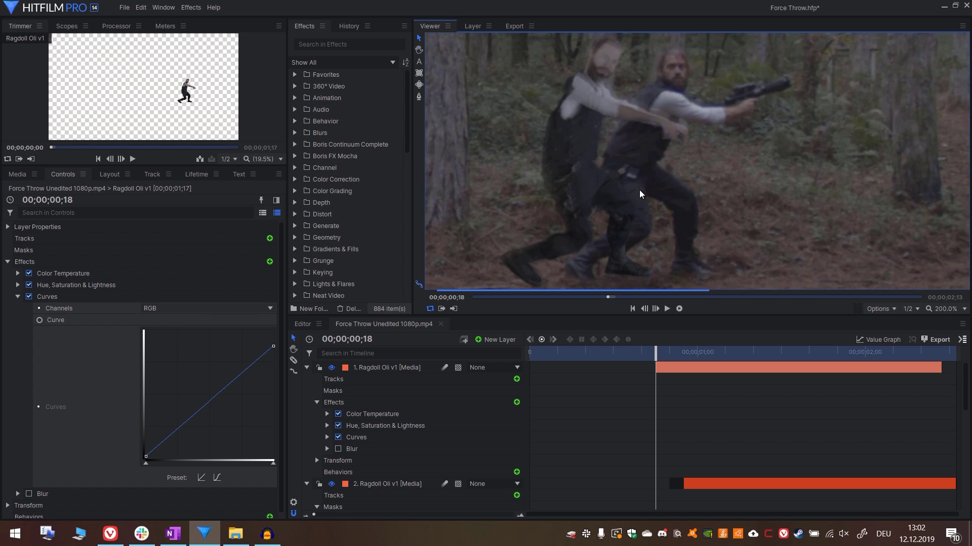
# - Enable the Blur effect on the unmasked ragdoll layer and set its Radius to 0.2 px
pyautogui.click(17, 296)
pyautogui.click(18, 308)
pyautogui.click(29, 308)
pyautogui.moveTo(279, 333); pyautogui.dragTo(278, 309)
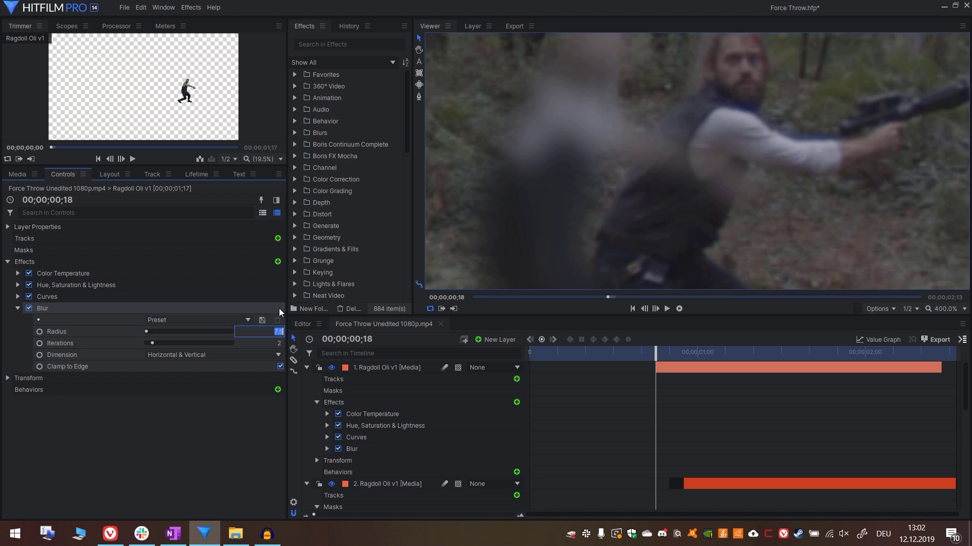
pyautogui.click(278, 332)
pyautogui.write('0.2')
pyautogui.press('Return')
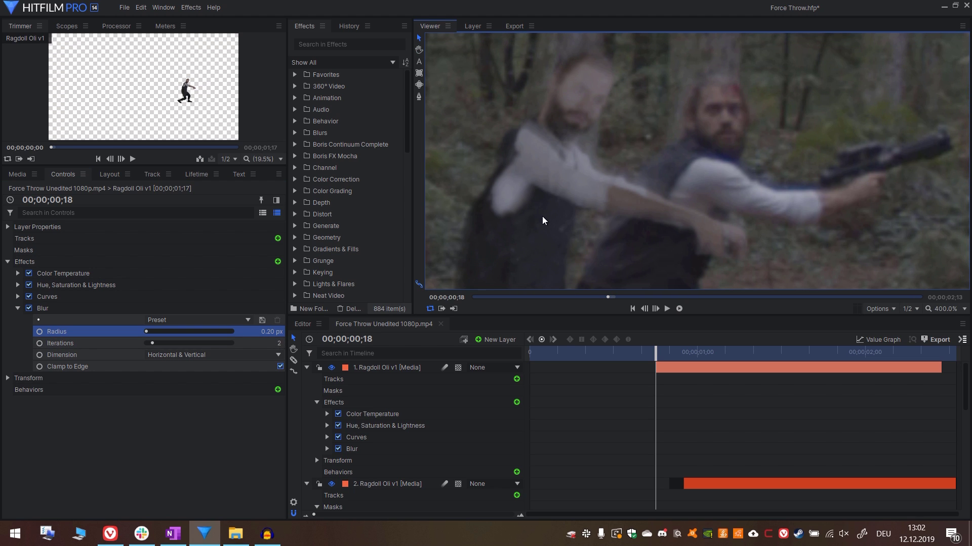
# - Copy all four matching effects onto the masked ragdoll layer and delete the temporary unmasked ragdoll layer
pyautogui.click(19, 308)
pyautogui.keyDown('shift'); pyautogui.click(61, 276); pyautogui.keyUp('shift')
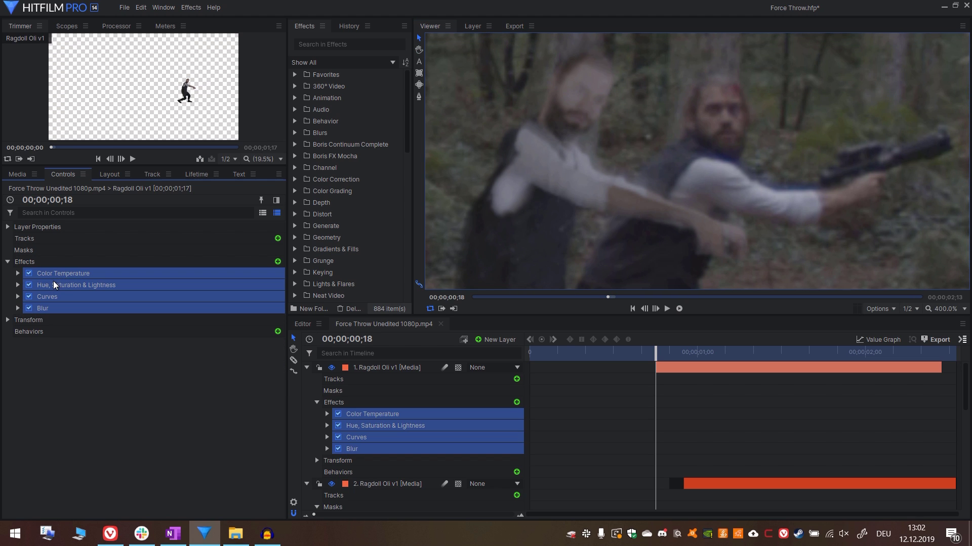
pyautogui.click(779, 487)
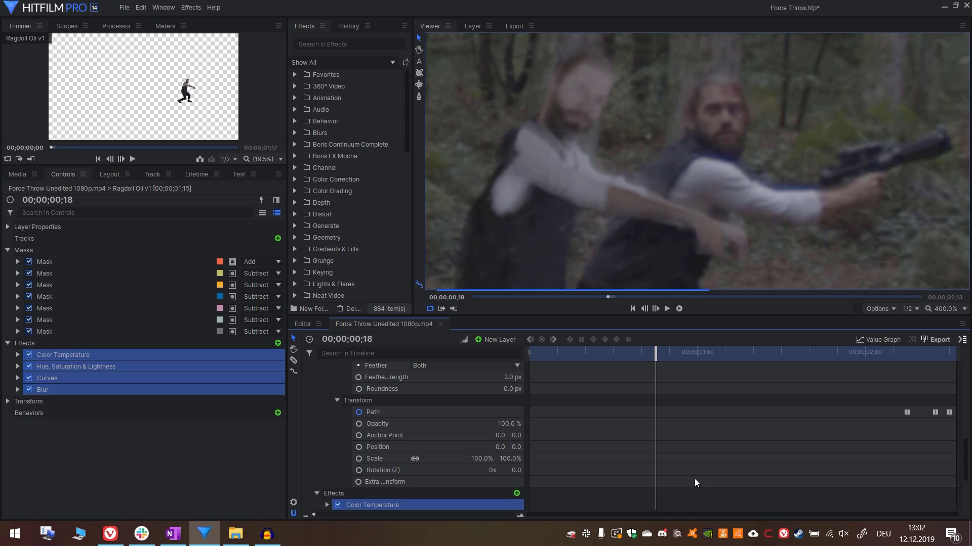
pyautogui.click(372, 369)
pyautogui.press('Delete')
# - Examine the matched ragdoll frame by frame at the switch from the real actor and along its flight past the tree
pyautogui.scroll(-5, 556, 167)
pyautogui.moveTo(588, 179); pyautogui.dragTo(709, 179)
pyautogui.press('.')
pyautogui.press('.')
pyautogui.press('Right')
pyautogui.press('Right')
pyautogui.press('Right')
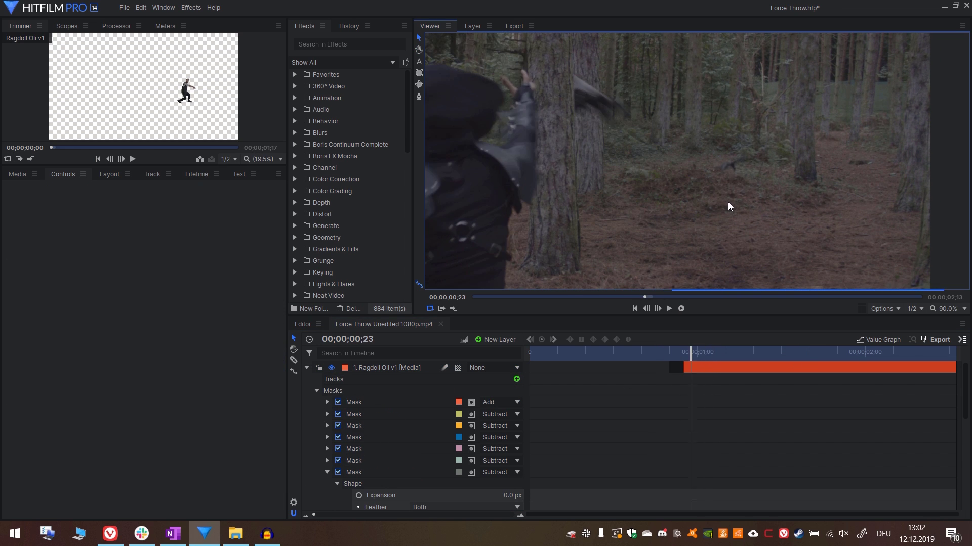
pyautogui.press(',')
pyautogui.press(',')
pyautogui.press(',')
pyautogui.press('.')
pyautogui.press('.')
pyautogui.press('.')
pyautogui.press('.')
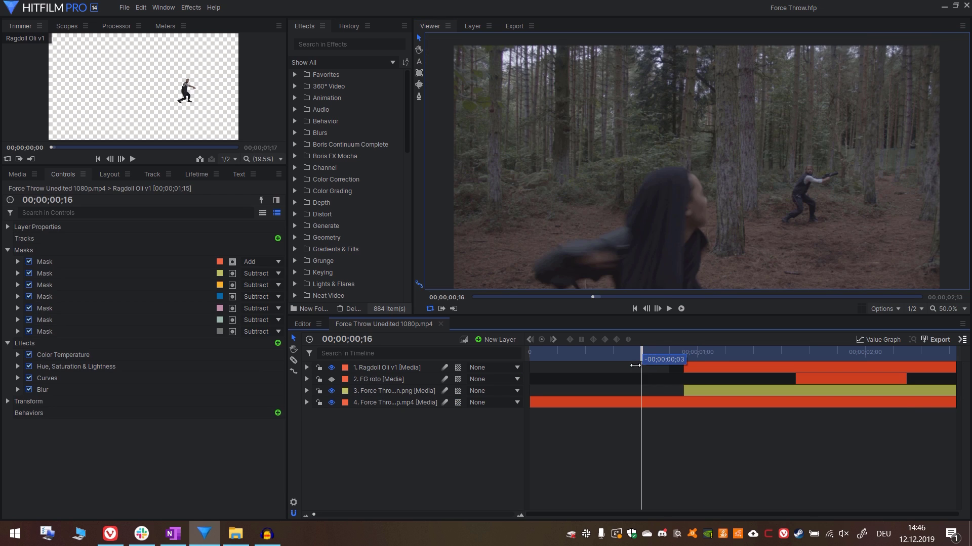
pyautogui.moveTo(629, 399)
pyautogui.mouseDown()
pyautogui.moveTo(608, 398)
pyautogui.moveTo(676, 396)
pyautogui.moveTo(648, 395)
pyautogui.mouseUp()
pyautogui.moveTo(653, 355); pyautogui.dragTo(690, 355)
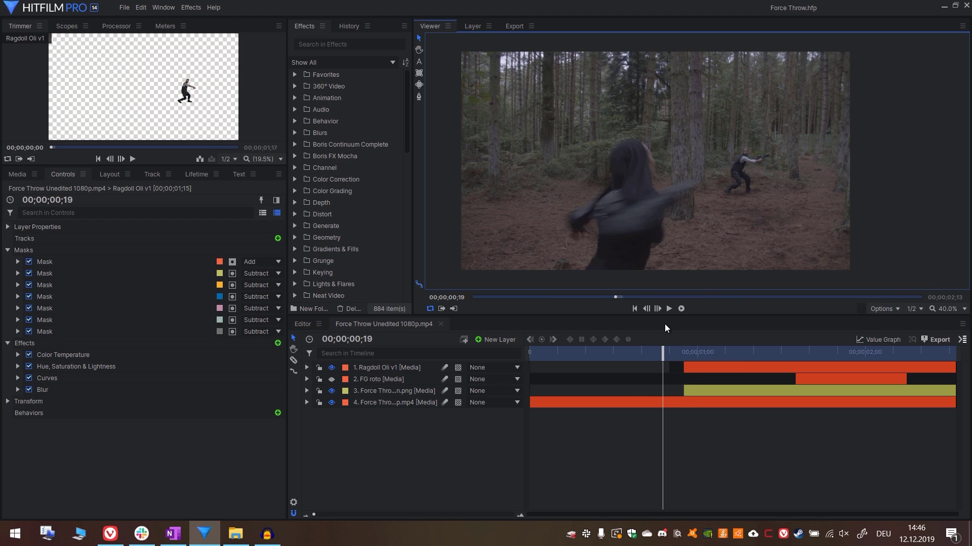
pyautogui.moveTo(664, 356); pyautogui.dragTo(795, 354)
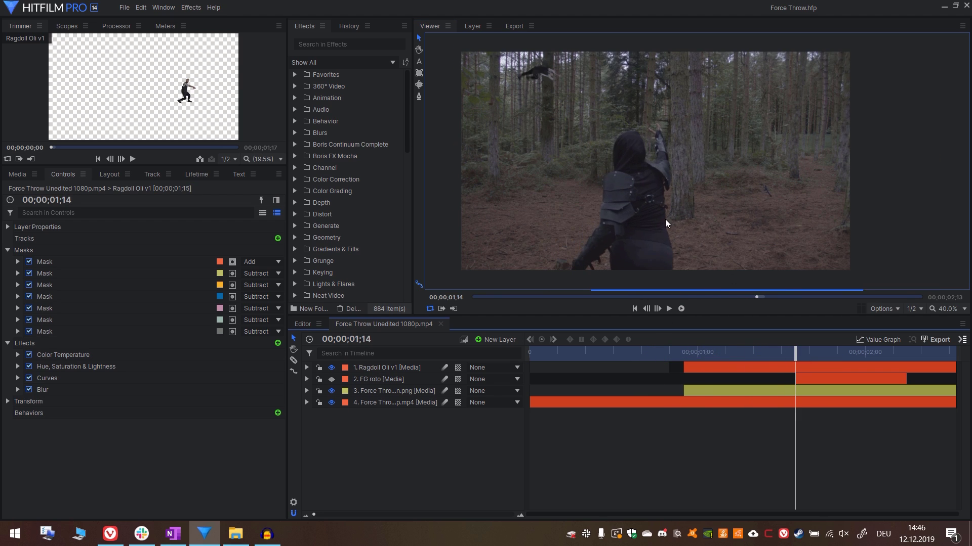
# - Duplicate the masked ragdoll layer, rename the copy "Ragdoll shadow" and move it below the original layer
pyautogui.scroll(3, 542, 62)
pyautogui.scroll(5, 542, 62)
pyautogui.scroll(-1, 557, 157)
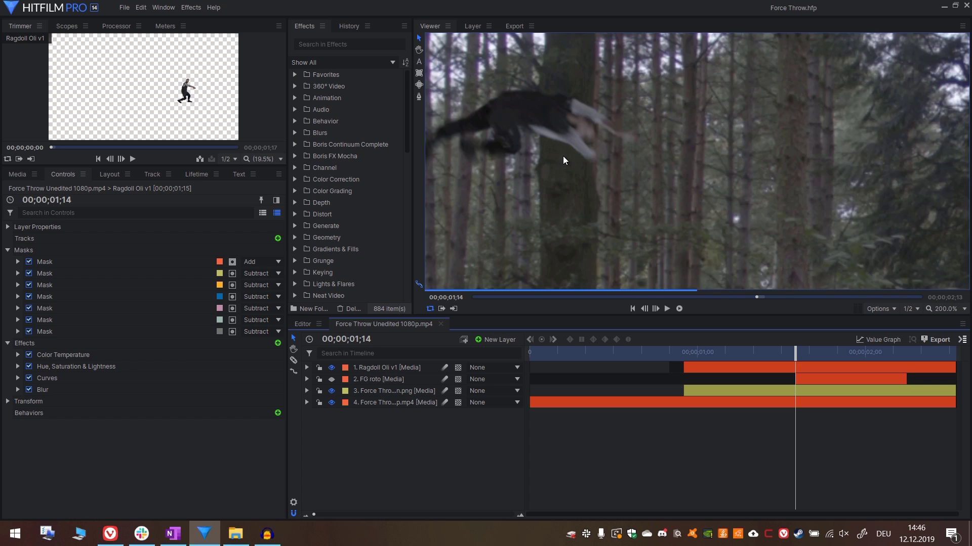
pyautogui.moveTo(783, 353)
pyautogui.mouseDown()
pyautogui.moveTo(764, 352)
pyautogui.moveTo(782, 352)
pyautogui.mouseUp()
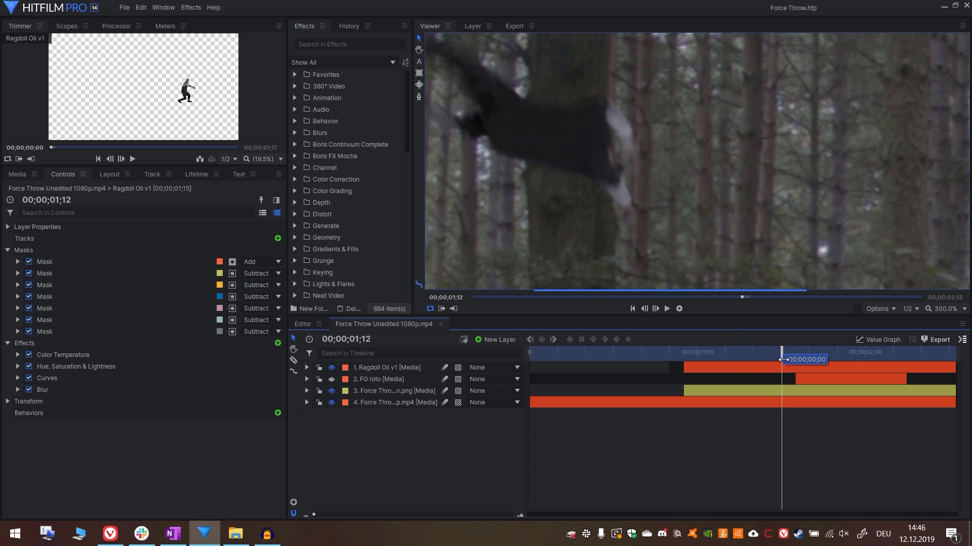
pyautogui.click(396, 366)
pyautogui.hotkey('ctrl', 'd')
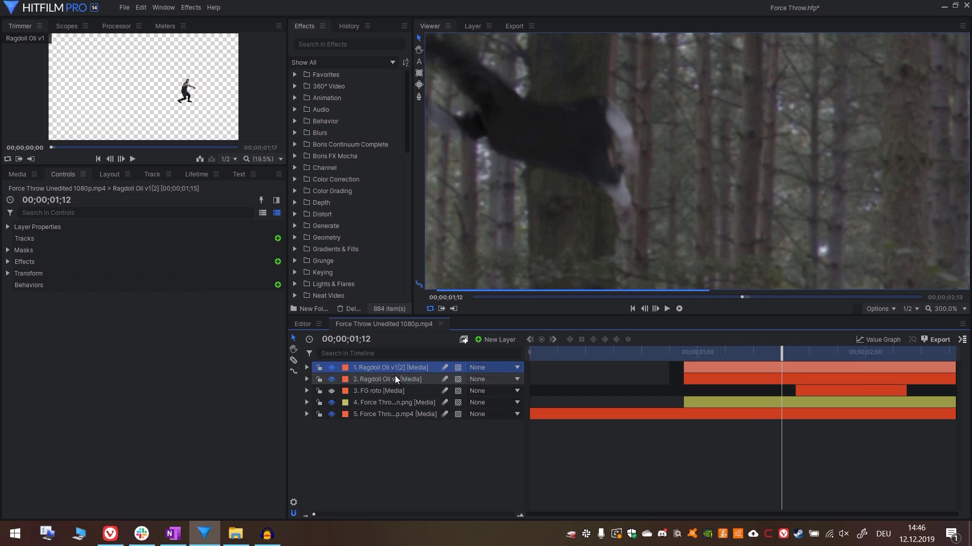
pyautogui.doubleClick(396, 369)
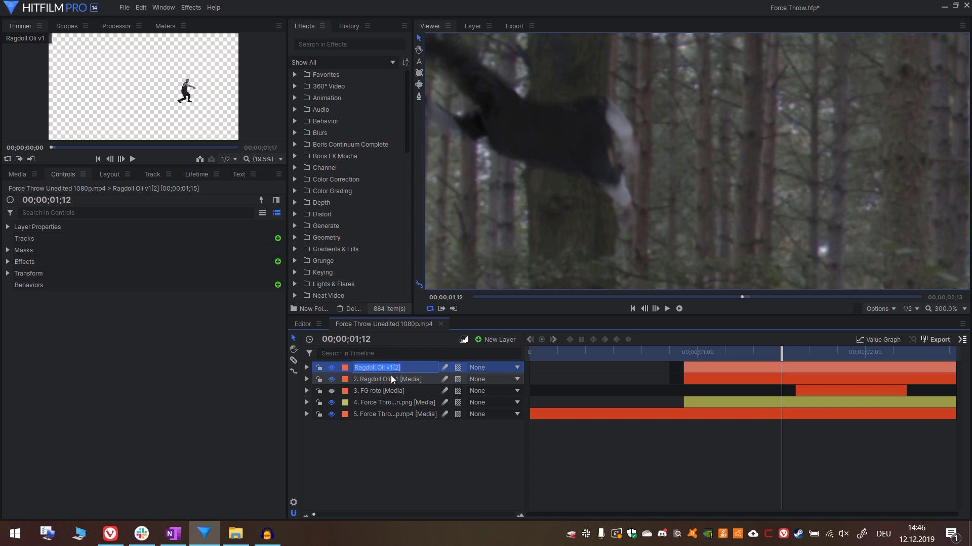
pyautogui.write('Ragdoll shadow')
pyautogui.press('Return')
pyautogui.moveTo(398, 365); pyautogui.dragTo(397, 382)
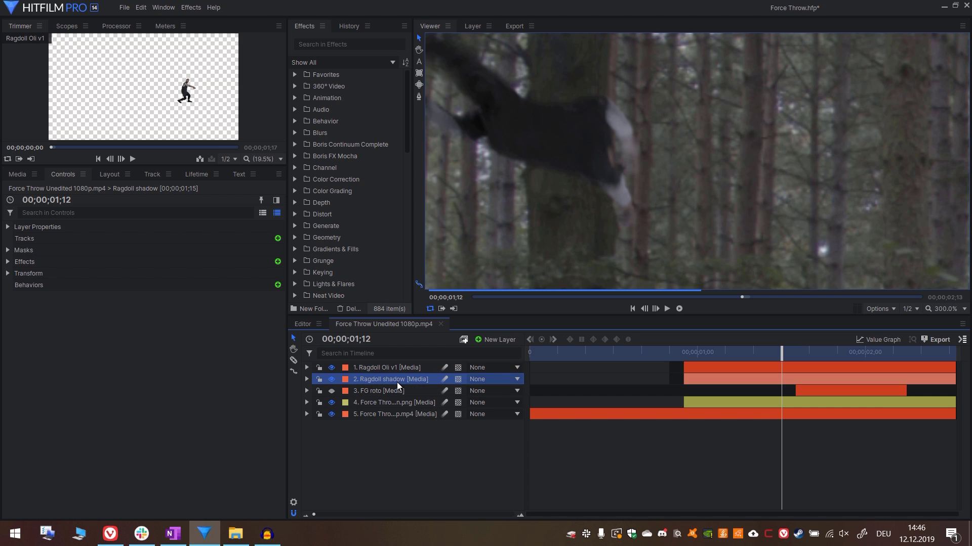
# - Add a Drop Shadow effect to the Ragdoll shadow layer and delete its four colour and blur effects
pyautogui.click(278, 262)
pyautogui.write('drop')
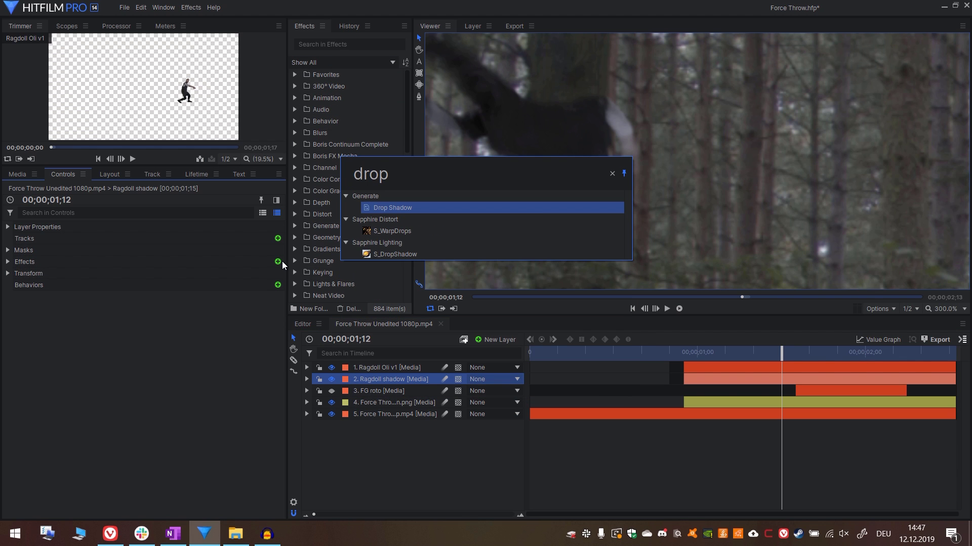
pyautogui.press('Return')
pyautogui.click(50, 308)
pyautogui.keyDown('shift'); pyautogui.click(60, 274); pyautogui.keyUp('shift')
pyautogui.press('Delete')
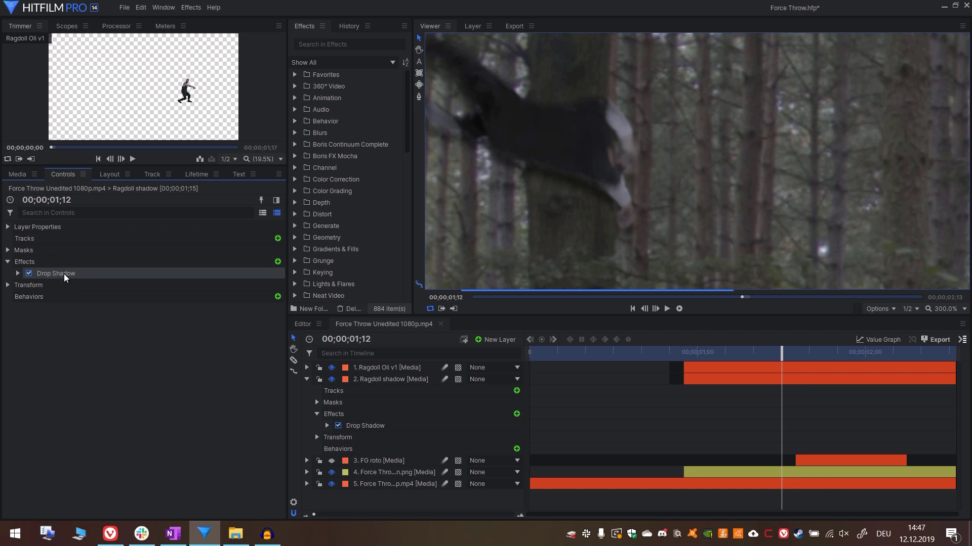
# - Set the Drop Shadow's Penumbra to 11 px
pyautogui.click(31, 276)
pyautogui.click(18, 273)
pyautogui.moveTo(273, 380); pyautogui.dragTo(279, 380)
pyautogui.click(416, 379)
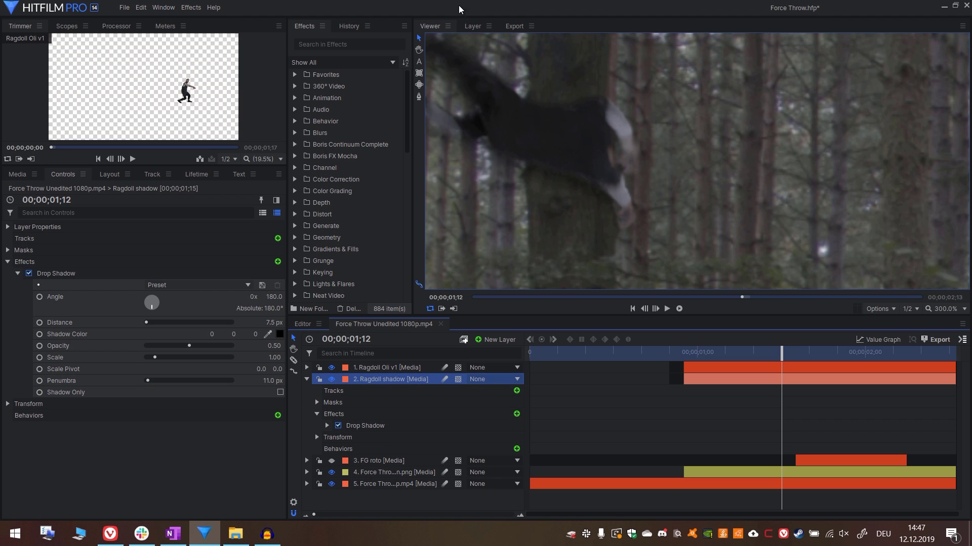
# - Draw a mask around the tree trunk on the Ragdoll shadow layer at frame 00;00;01;12
pyautogui.click(419, 98)
pyautogui.press('h')
pyautogui.moveTo(528, 112); pyautogui.dragTo(538, 127)
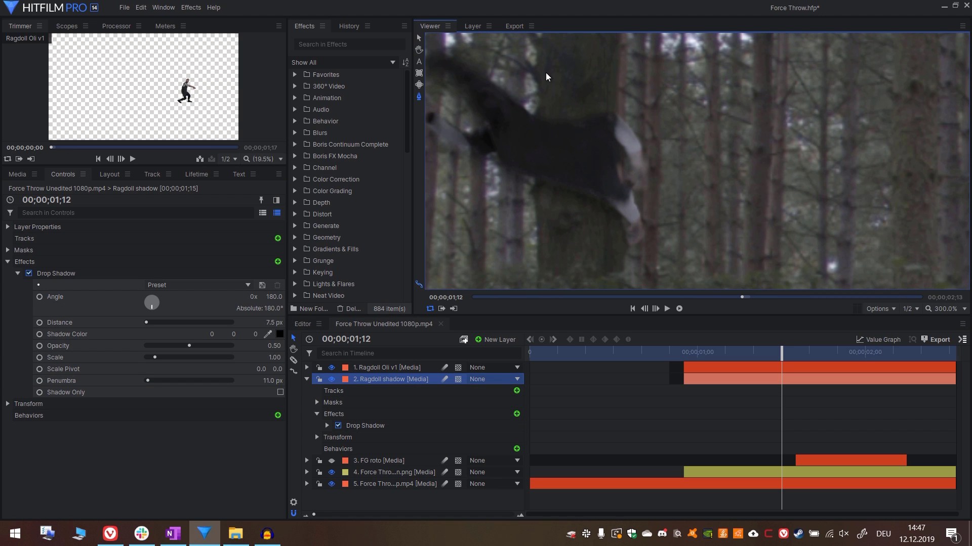
pyautogui.click(542, 95)
pyautogui.click(530, 139)
pyautogui.click(534, 207)
pyautogui.click(539, 274)
pyautogui.click(622, 278)
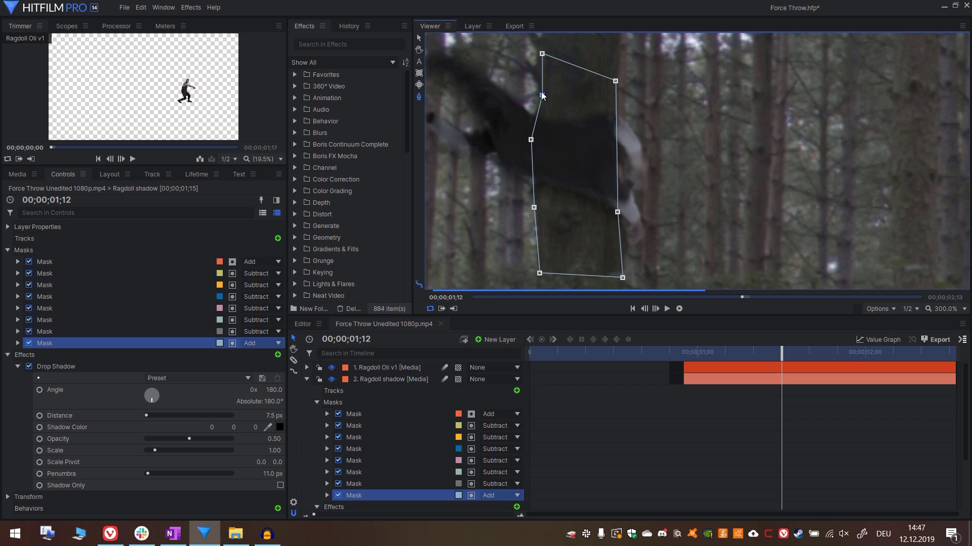
# - Delete the seven inherited masks from the Ragdoll shadow layer and set the tree mask's Feather Strength to 10 px
pyautogui.click(159, 330)
pyautogui.keyDown('shift'); pyautogui.click(136, 261); pyautogui.keyUp('shift')
pyautogui.press('Delete')
pyautogui.click(149, 265)
pyautogui.click(18, 262)
pyautogui.click(273, 309)
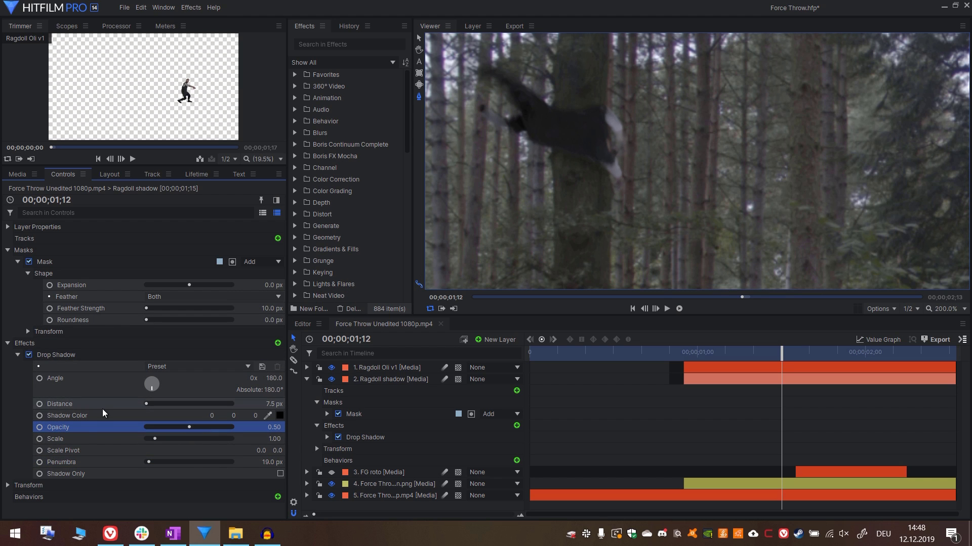
# - Keyframe the Drop Shadow's Opacity from 00;00;01;12, lowering it at 00;00;01;16 and setting it to 0.54 at 00;00;01;07
pyautogui.press(',')
pyautogui.press(',')
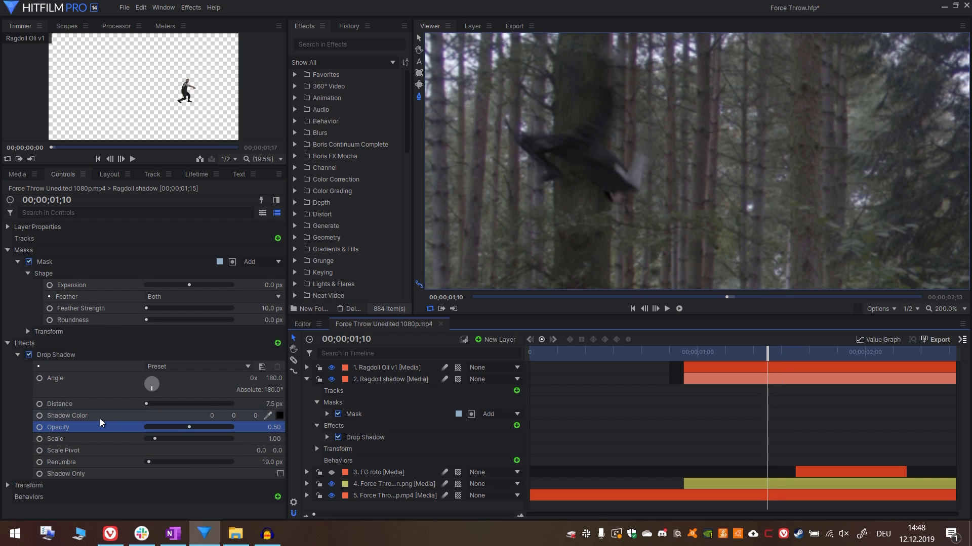
pyautogui.press('.')
pyautogui.press('.')
pyautogui.press(',')
pyautogui.press('.')
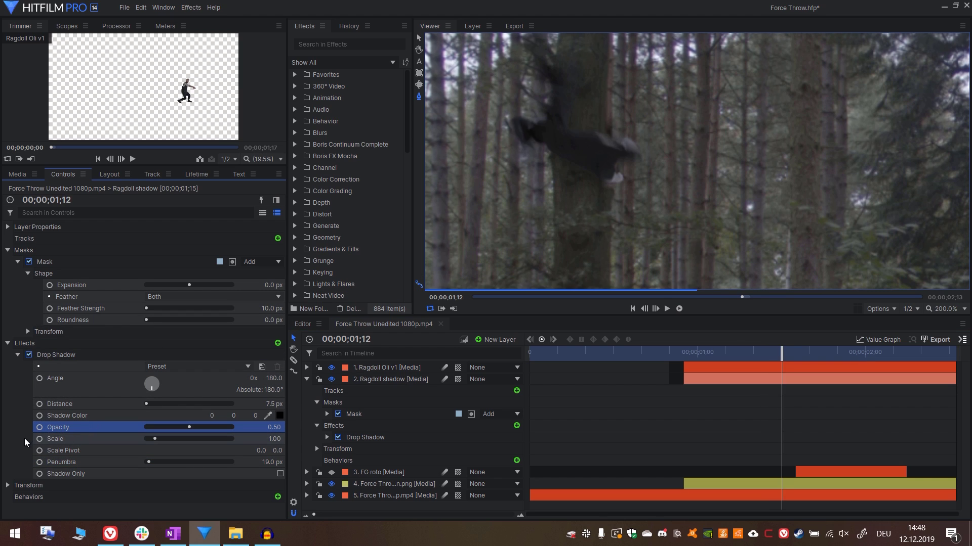
pyautogui.click(39, 427)
pyautogui.press('.')
pyautogui.press('.')
pyautogui.press('.')
pyautogui.press('.')
pyautogui.moveTo(189, 427); pyautogui.dragTo(192, 427)
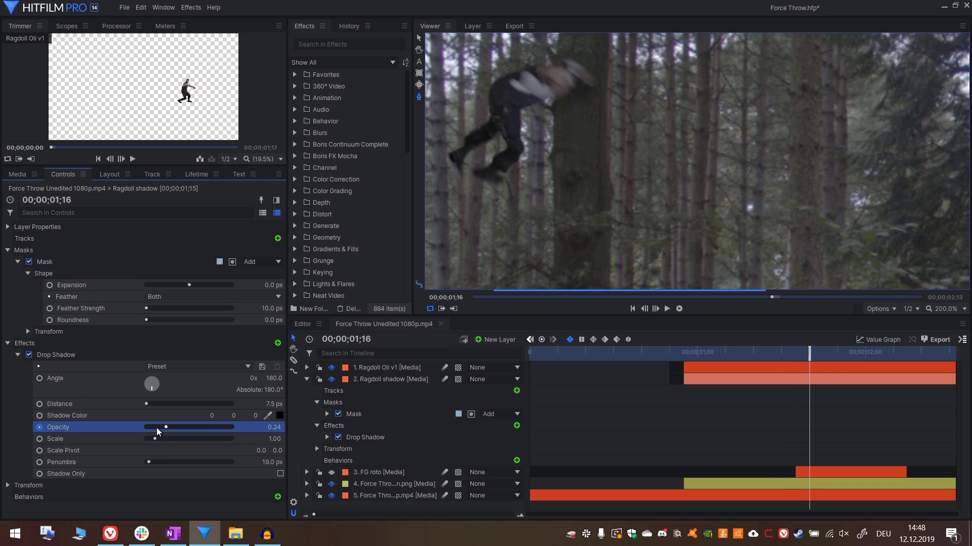
pyautogui.press('Left')
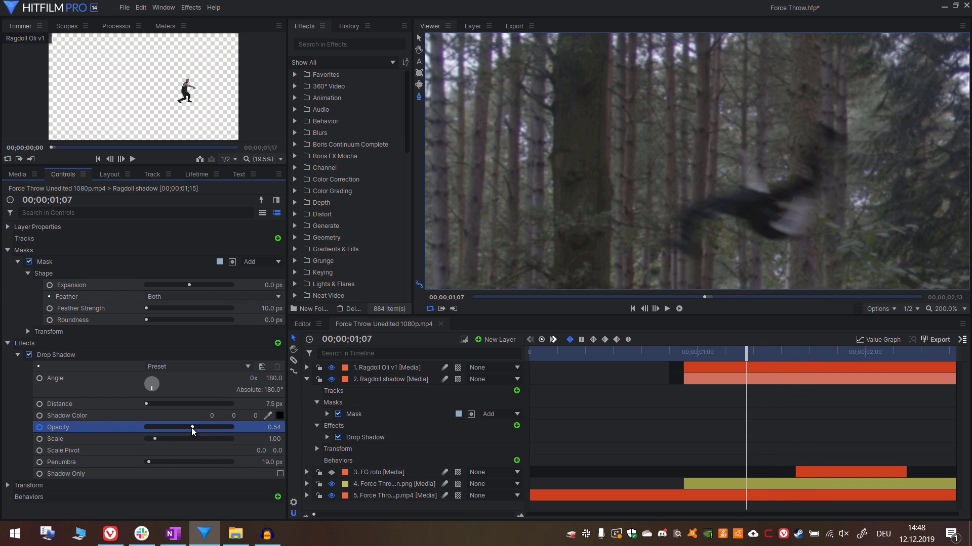
# - Find the Dust Puff preset and place it between the ragdoll and Ragdoll shadow layers, starting at about 00;00;01;09
pyautogui.scroll(-3, 565, 201)
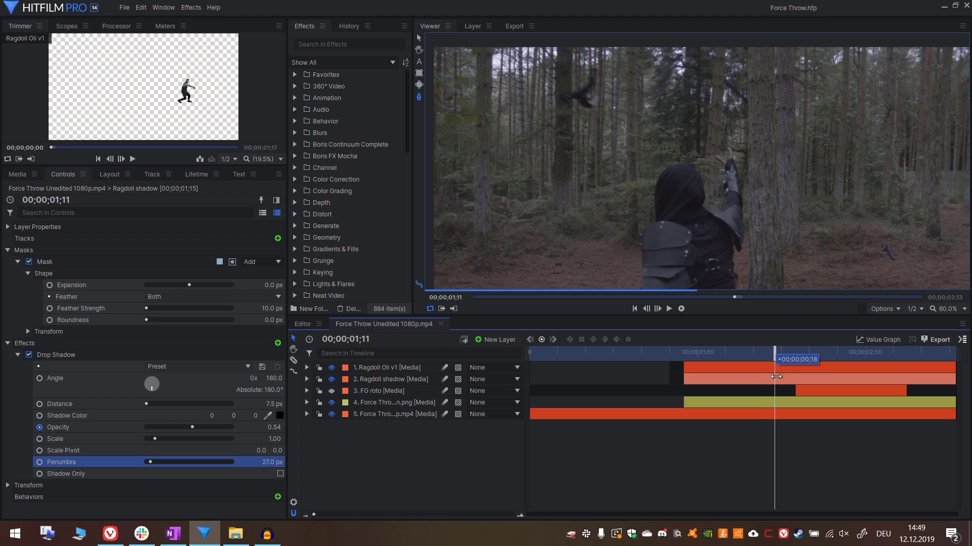
pyautogui.press('Right')
pyautogui.press('Right')
pyautogui.scroll(5, 547, 99)
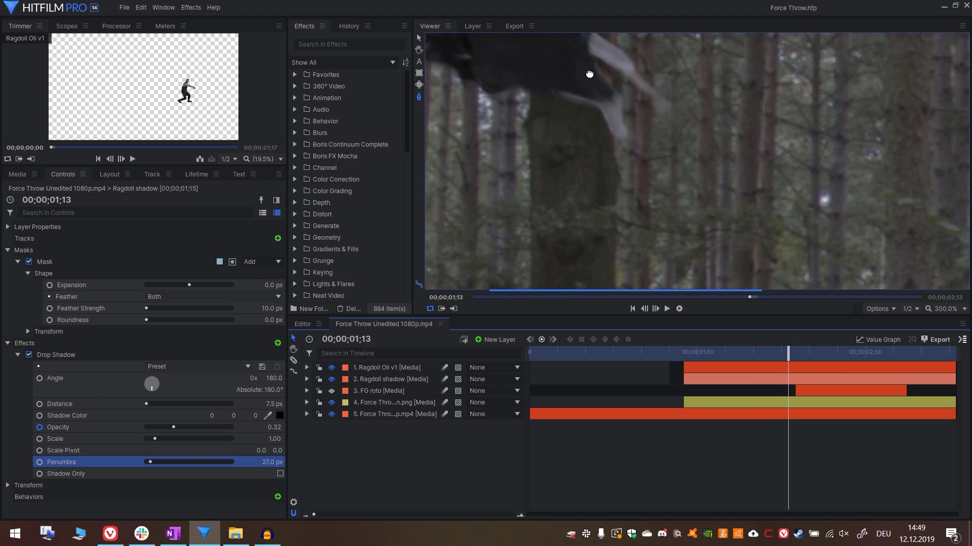
pyautogui.scroll(-1, 598, 130)
pyautogui.moveTo(786, 352); pyautogui.dragTo(775, 351)
pyautogui.click(382, 48)
pyautogui.write('dust')
pyautogui.moveTo(361, 111); pyautogui.dragTo(786, 381)
# - Move the Dust Puff in the shot to the ragdoll's impact point on the tree, at about -514, 389.3
pyautogui.press('v')
pyautogui.moveTo(679, 172); pyautogui.dragTo(722, 221)
pyautogui.moveTo(737, 181); pyautogui.dragTo(589, 121)
pyautogui.scroll(2, 589, 121)
pyautogui.scroll(2, 611, 130)
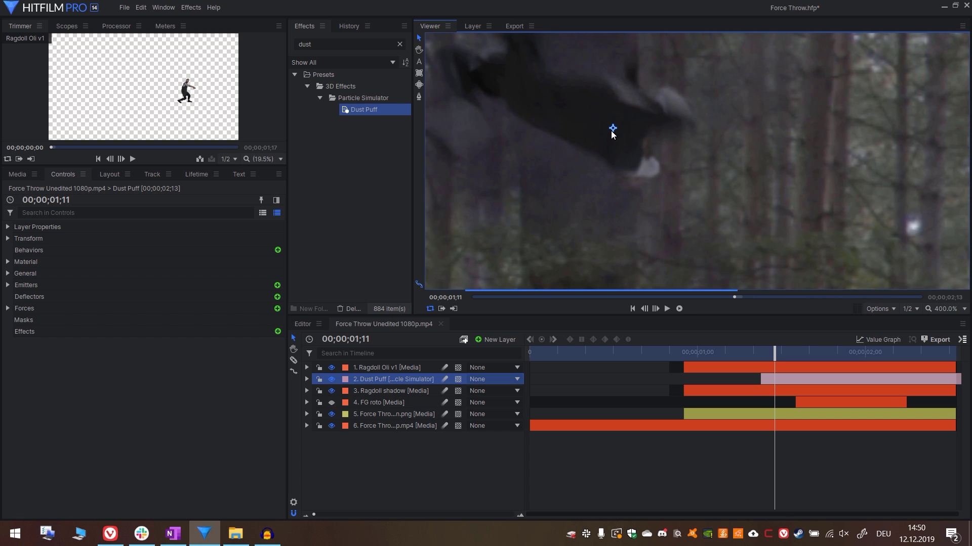
pyautogui.scroll(-1, 611, 131)
# - Preview the impact, scale the Dust Puff to 58% and set its Opacity to 79%
pyautogui.press('space')
pyautogui.press('space')
pyautogui.moveTo(774, 355)
pyautogui.mouseDown()
pyautogui.moveTo(739, 364)
pyautogui.moveTo(788, 354)
pyautogui.mouseUp()
pyautogui.press('space')
pyautogui.press('space')
pyautogui.click(8, 238)
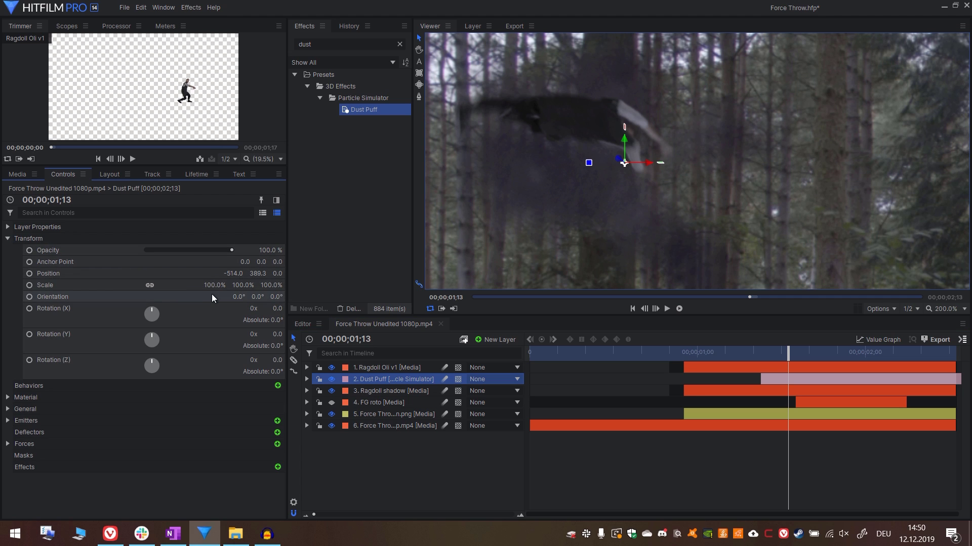
pyautogui.moveTo(217, 285); pyautogui.dragTo(195, 284)
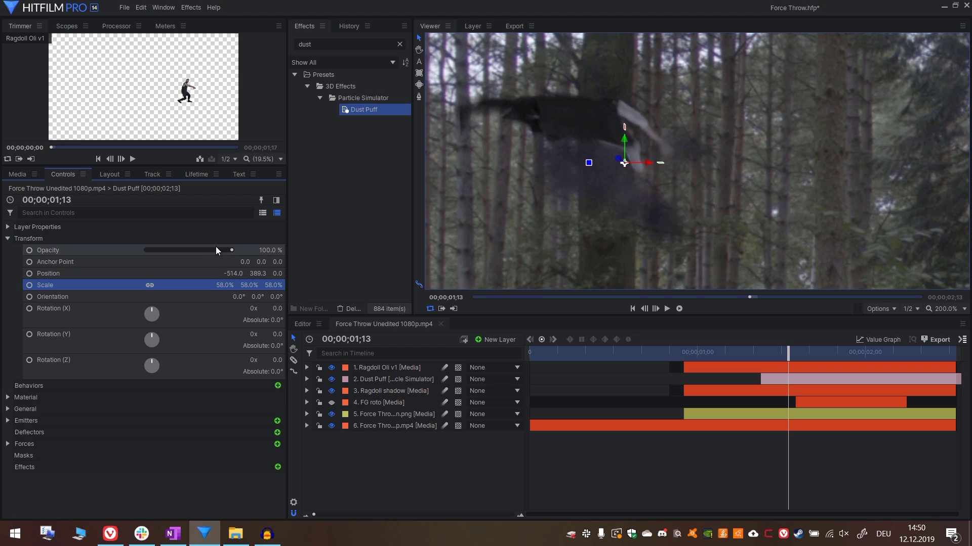
pyautogui.moveTo(216, 250)
pyautogui.mouseDown()
pyautogui.moveTo(199, 253)
pyautogui.moveTo(215, 257)
pyautogui.mouseUp()
# - Recolour the middle stop of the Dust Puff particle system's lifetime Color gradient by sampling the tree trunk
pyautogui.click(8, 420)
pyautogui.click(18, 432)
pyautogui.scroll(-1, 20, 440)
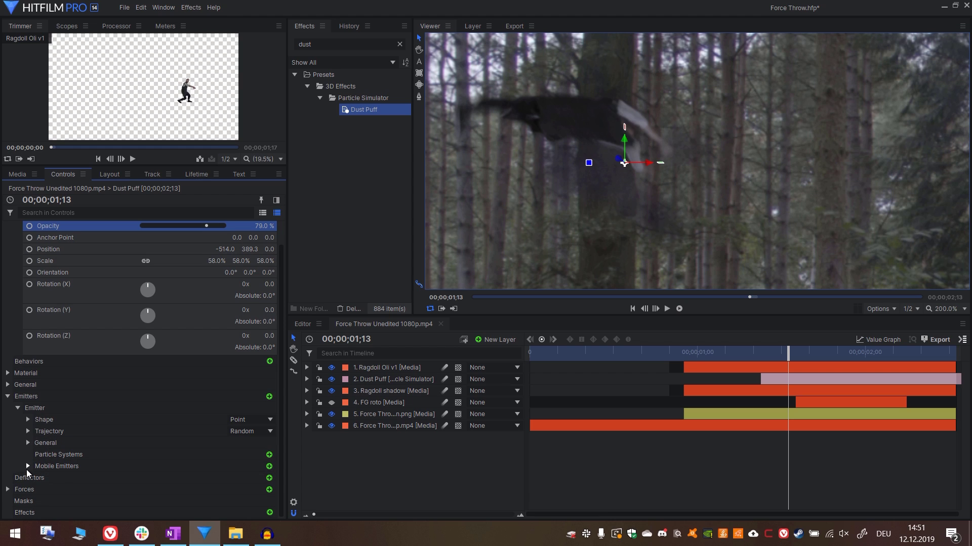
pyautogui.click(28, 466)
pyautogui.click(38, 466)
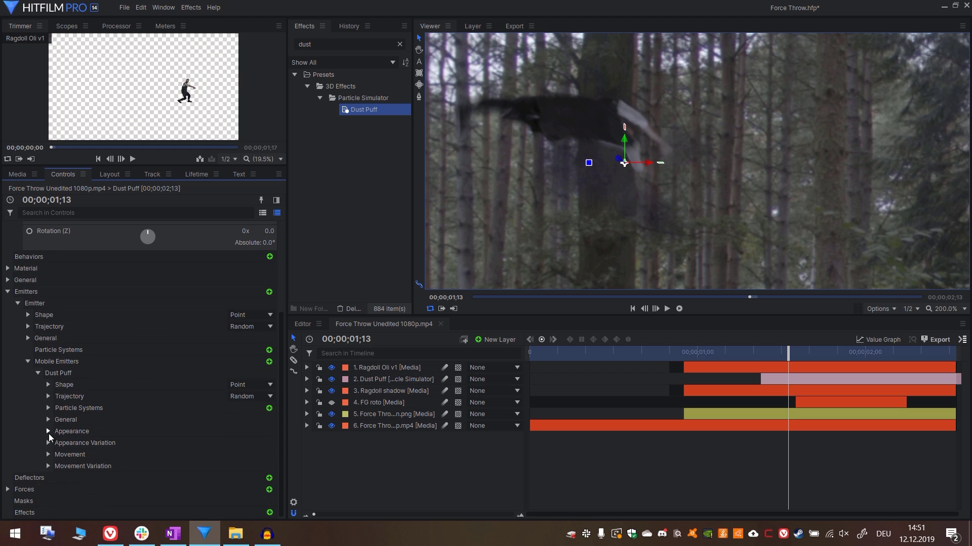
pyautogui.click(70, 408)
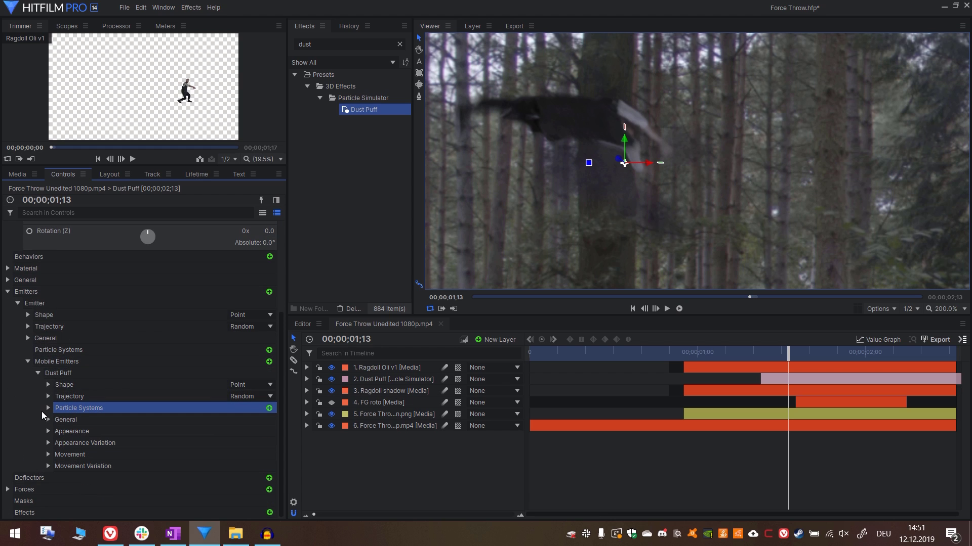
pyautogui.click(48, 408)
pyautogui.click(58, 419)
pyautogui.click(194, 174)
pyautogui.click(76, 286)
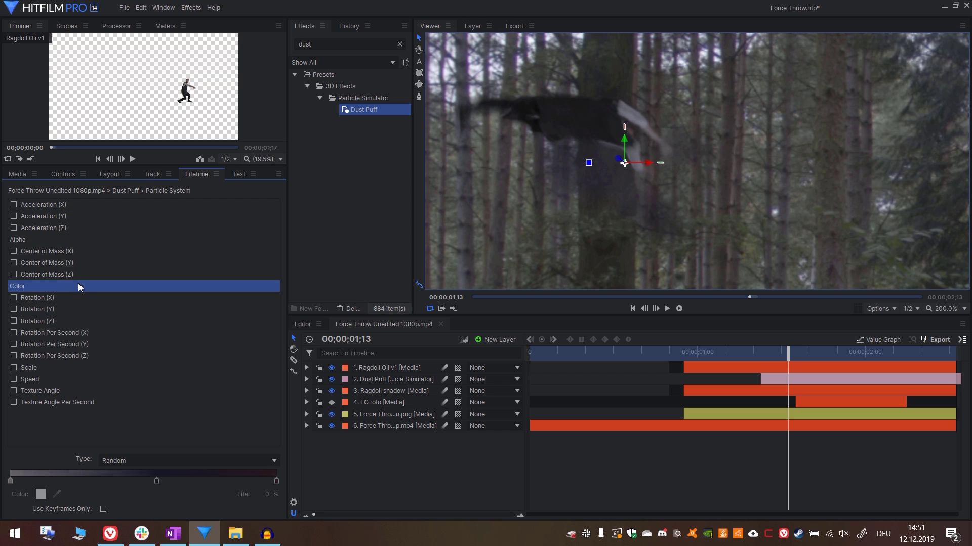
pyautogui.click(154, 480)
pyautogui.click(57, 495)
pyautogui.click(616, 70)
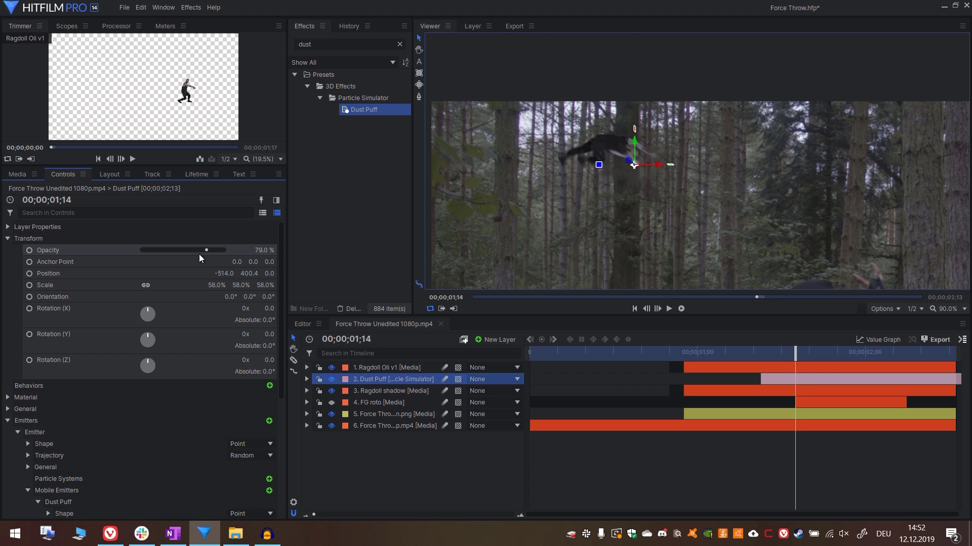
# - Set the Dust Puff's Opacity to 62% and its Scale to 44%
pyautogui.moveTo(202, 250); pyautogui.dragTo(193, 254)
pyautogui.scroll(1, 589, 193)
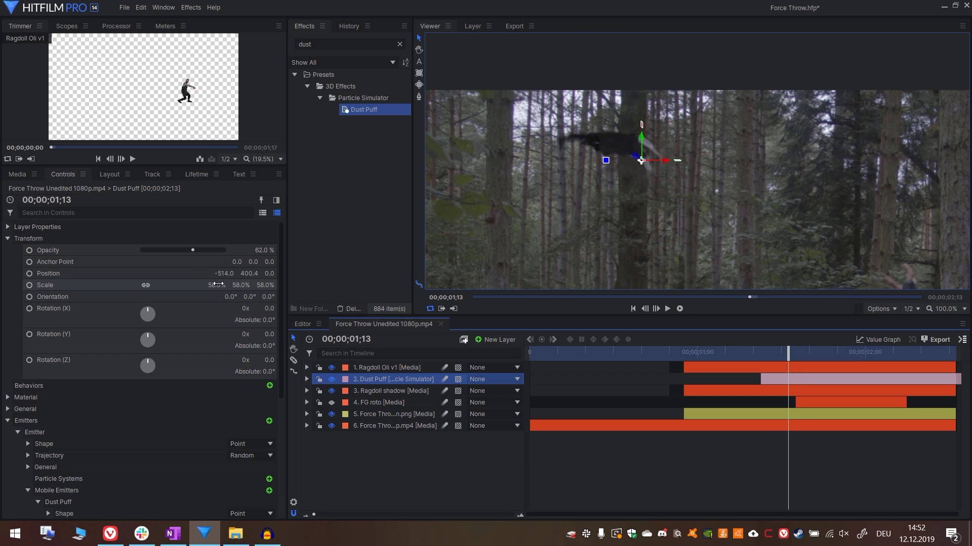
pyautogui.moveTo(216, 286); pyautogui.dragTo(203, 285)
pyautogui.click(733, 450)
# - Play back the throw to check the dust impact on the tree and save the project
pyautogui.press('space')
pyautogui.scroll(-3, 701, 237)
pyautogui.moveTo(701, 238); pyautogui.dragTo(680, 174)
pyautogui.press('space')
pyautogui.press('space')
pyautogui.hotkey('ctrl', 's')
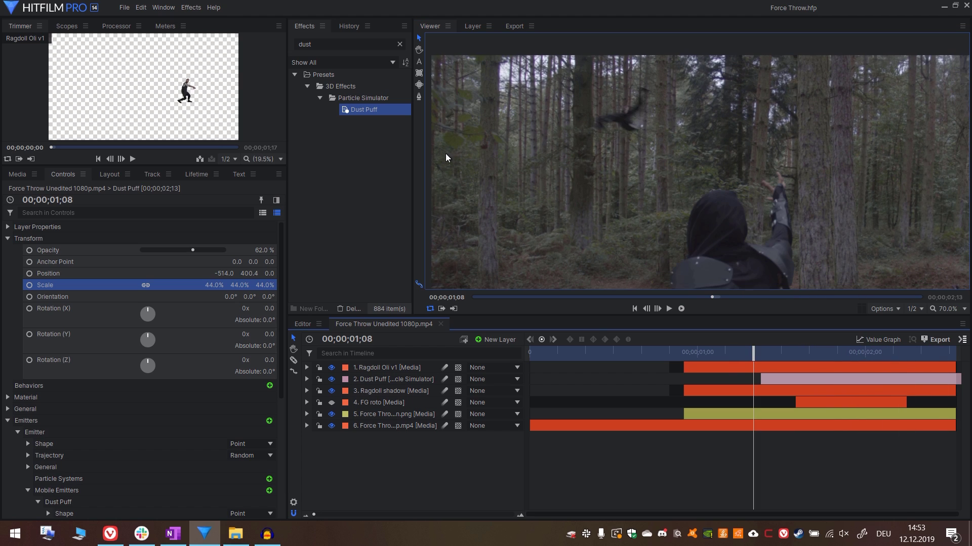
# - Add the Bullet Sparks preset above the Dust Puff layer for the tree impact and enable its motion blur
pyautogui.click(400, 44)
pyautogui.write('bulle')
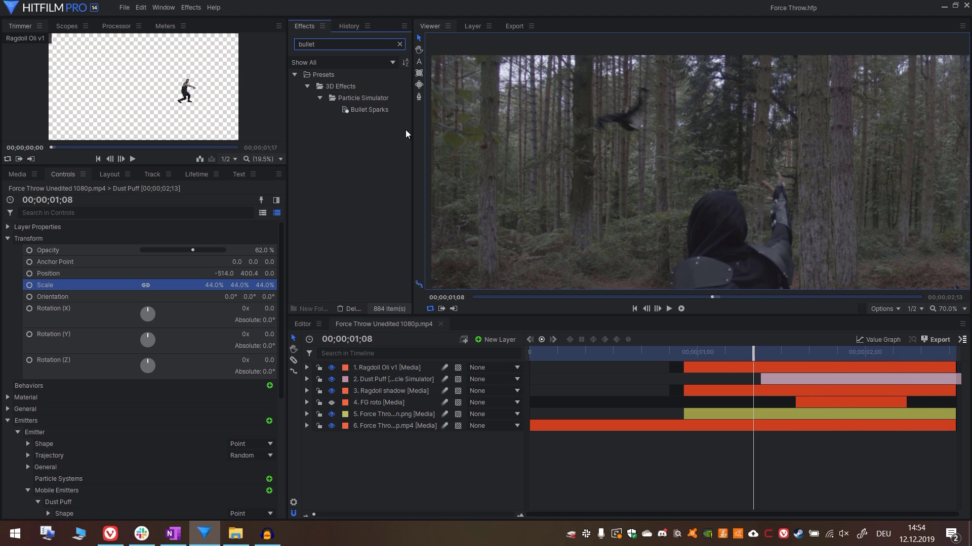
pyautogui.moveTo(372, 110); pyautogui.dragTo(381, 122)
pyautogui.moveTo(554, 286); pyautogui.dragTo(757, 375)
pyautogui.scroll(5, 717, 268)
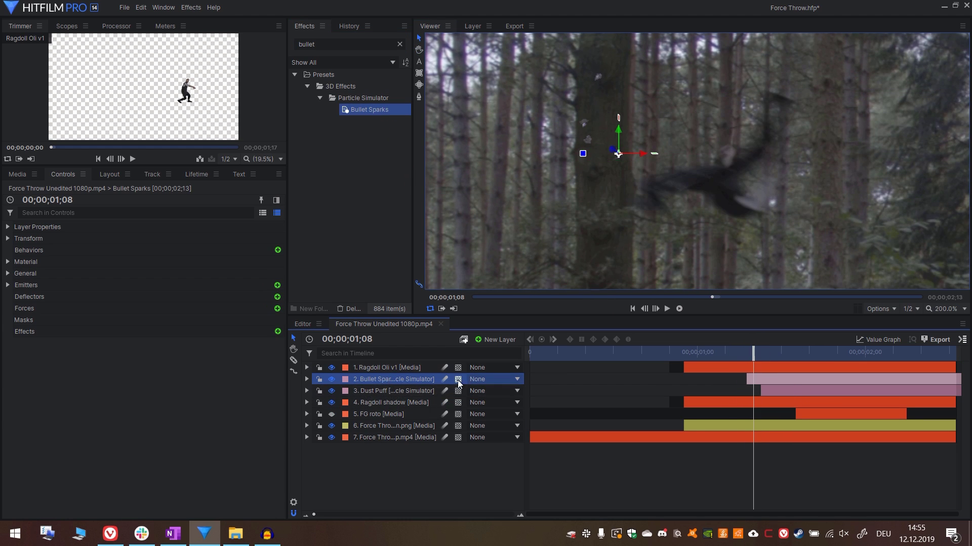
pyautogui.click(444, 380)
pyautogui.scroll(-4, 557, 162)
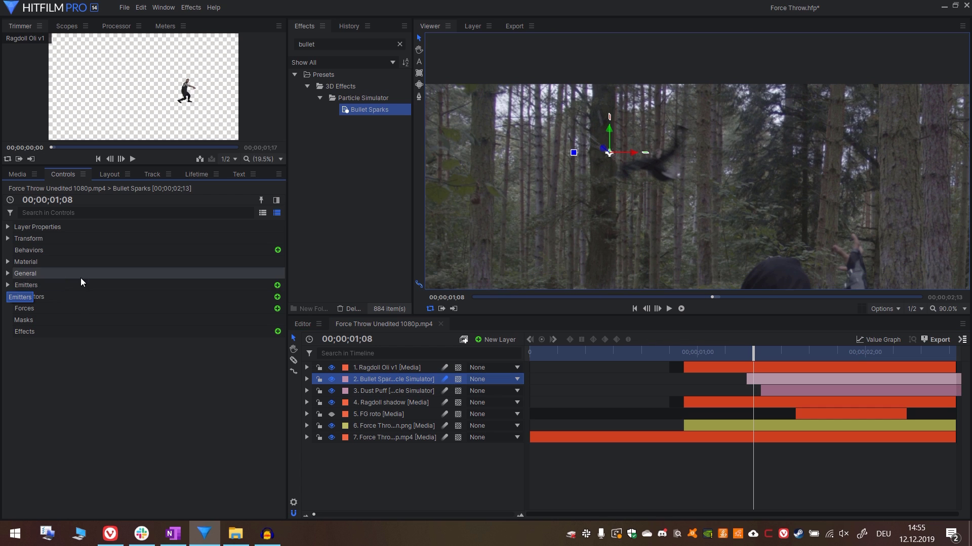
# - Set the Bullet Sparks emitter's cone trajectory to Rotation Y 162°, Rotation Z -177° and Radius 80
pyautogui.click(65, 284)
pyautogui.click(9, 285)
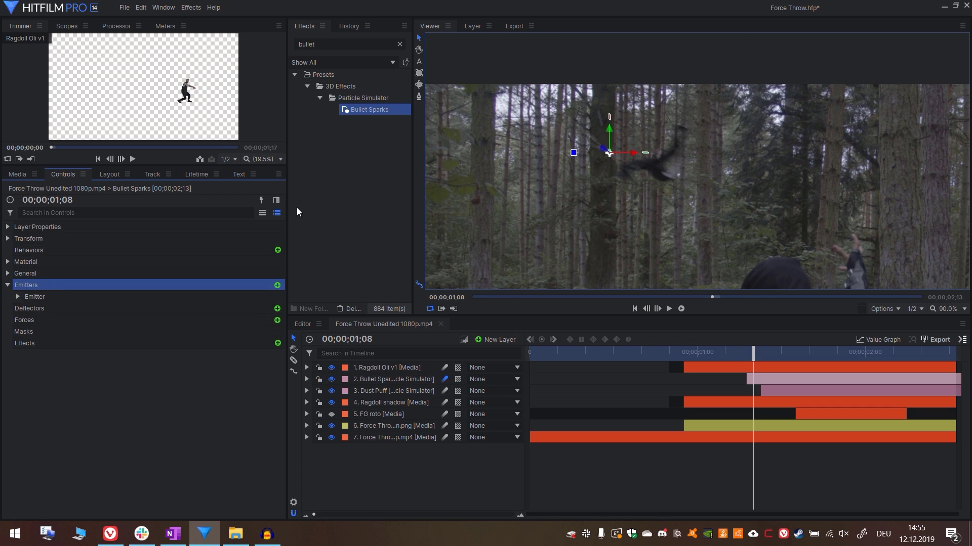
pyautogui.click(18, 297)
pyautogui.click(28, 320)
pyautogui.click(89, 318)
pyautogui.click(265, 394)
pyautogui.moveTo(265, 393); pyautogui.dragTo(303, 393)
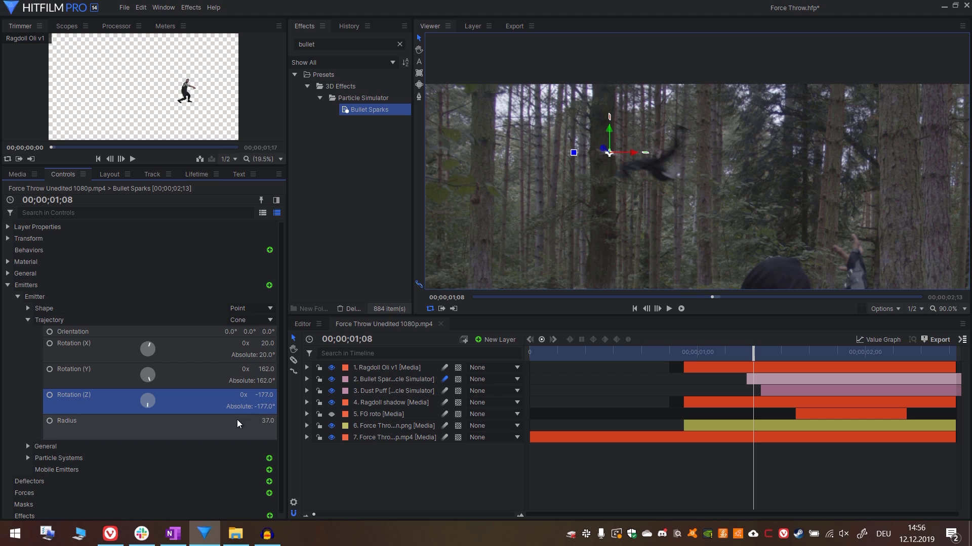
pyautogui.click(228, 435)
pyautogui.moveTo(269, 420); pyautogui.dragTo(262, 420)
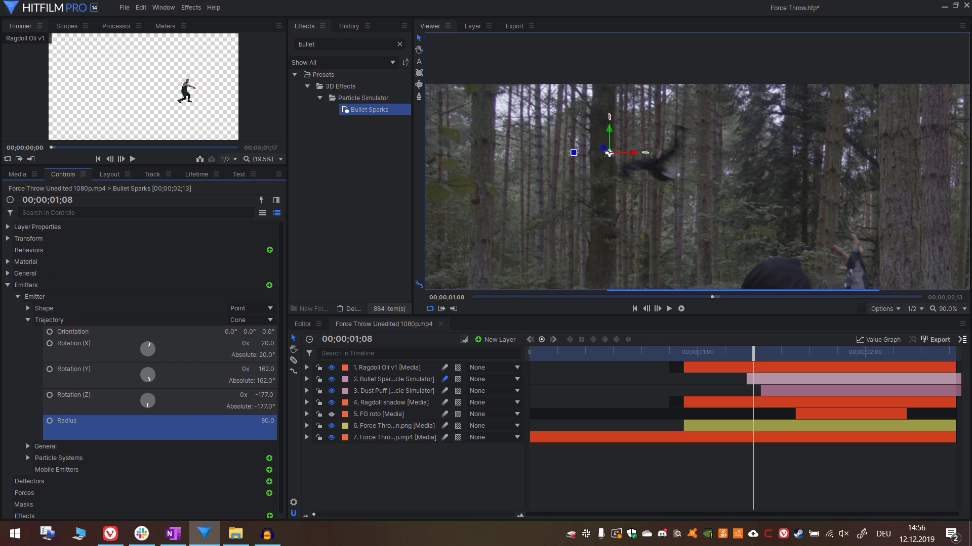
# - Set the Sparks particle system's movement Speed to 500 and play back the impact
pyautogui.click(29, 458)
pyautogui.click(38, 457)
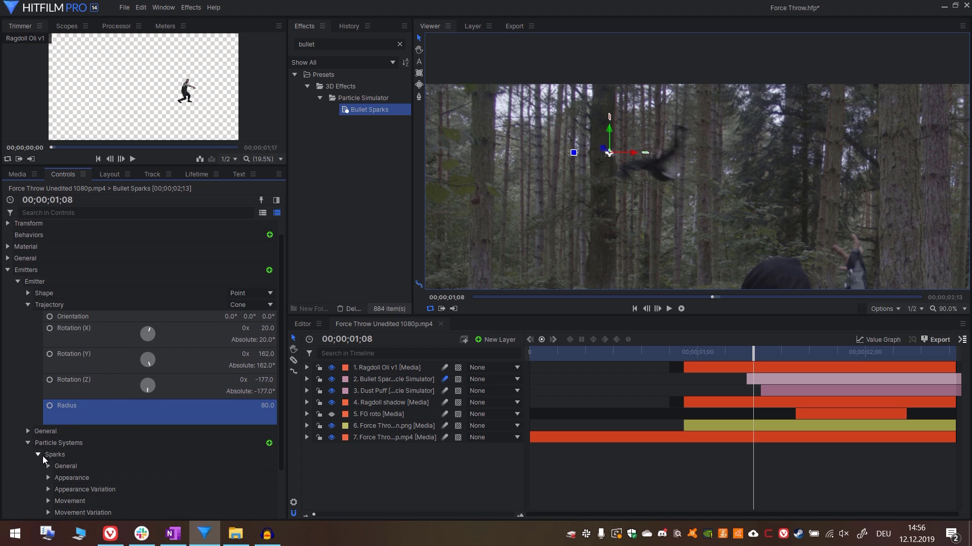
pyautogui.click(49, 442)
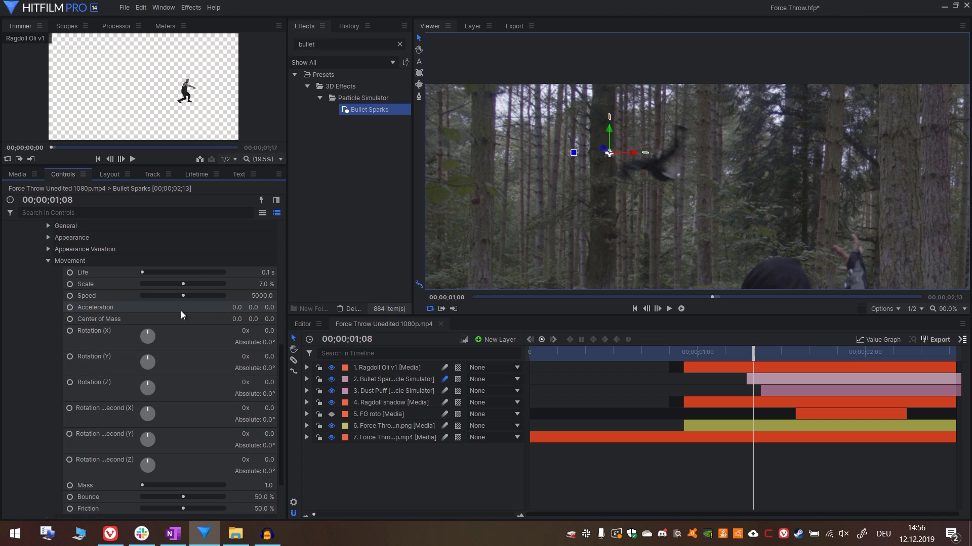
pyautogui.click(267, 296)
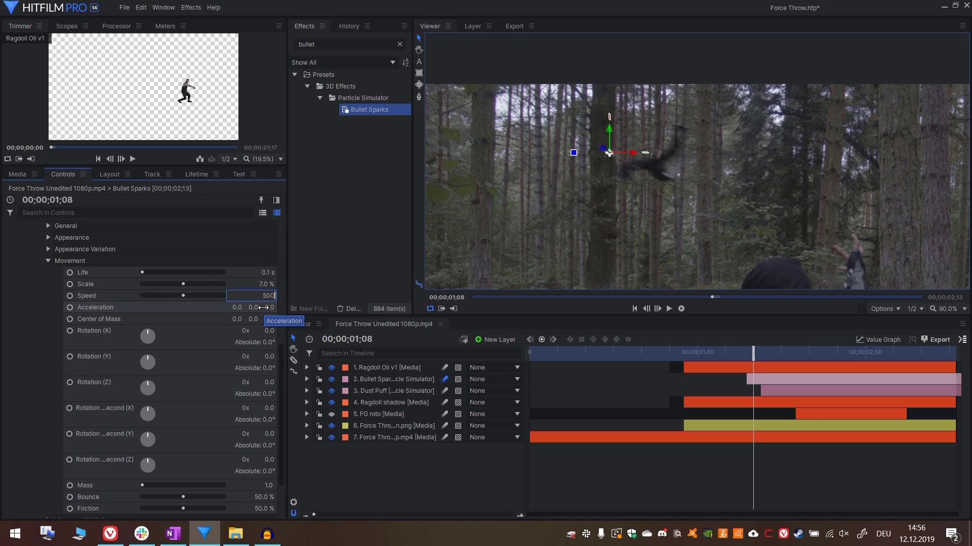
pyautogui.write('500')
pyautogui.press('Return')
pyautogui.moveTo(755, 350)
pyautogui.mouseDown()
pyautogui.moveTo(711, 357)
pyautogui.moveTo(746, 353)
pyautogui.mouseUp()
pyautogui.press('space')
# - Set the Sparks particle system's Speed to 300 and Life to 5 s, and scrub through the impact
pyautogui.click(263, 296)
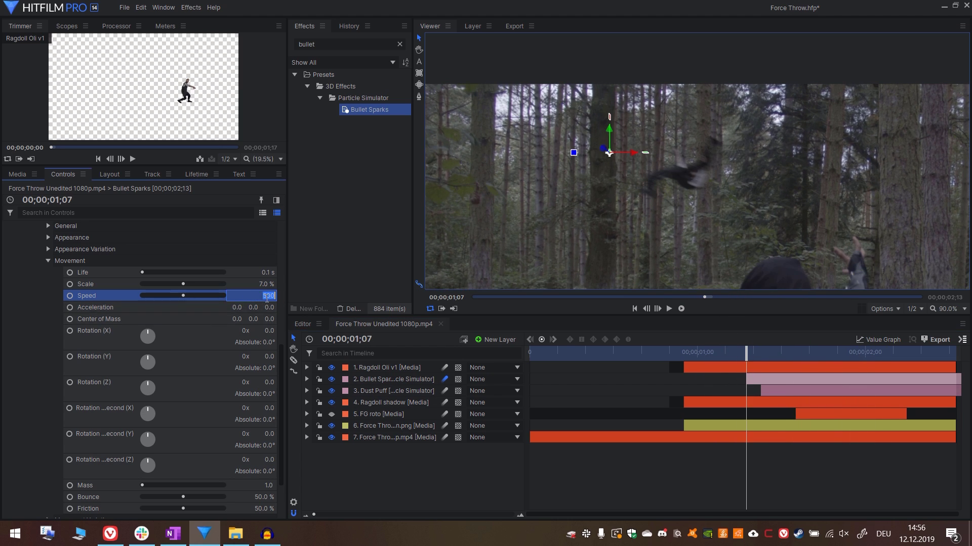
pyautogui.write('300')
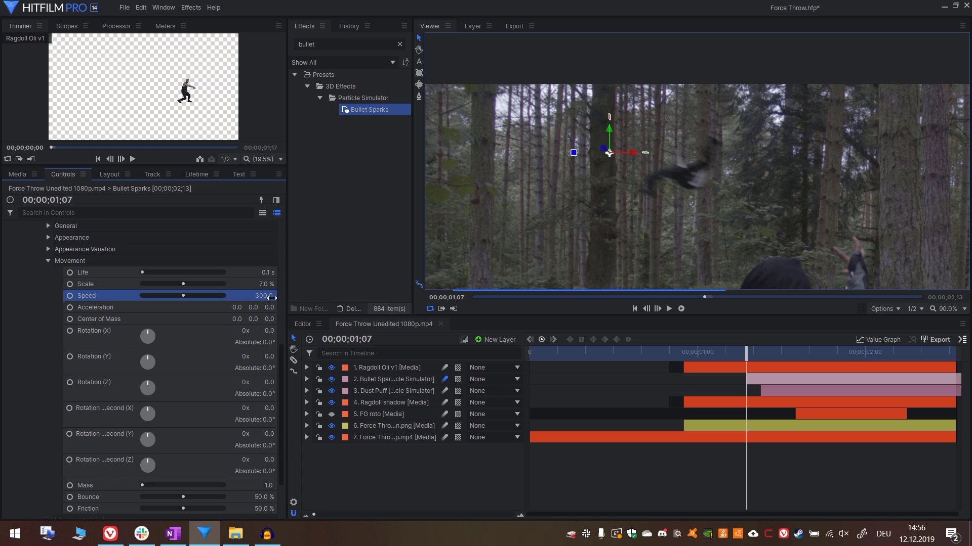
pyautogui.press('Return')
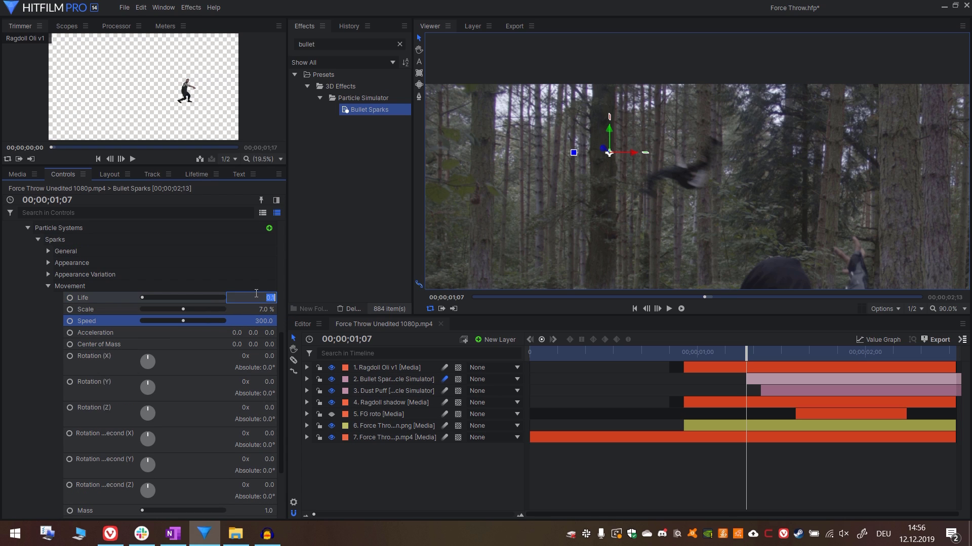
pyautogui.click(257, 294)
pyautogui.write('5')
pyautogui.press('Return')
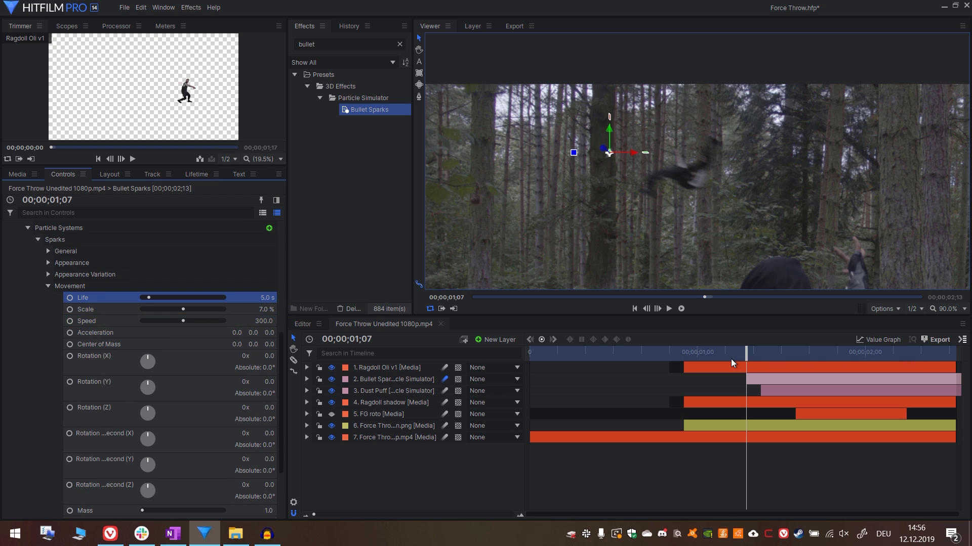
pyautogui.moveTo(730, 360); pyautogui.dragTo(764, 426)
# - Add a Force to the Bullet Sparks simulator and align its layer start with the tree-impact Dust Puff
pyautogui.scroll(-3, 126, 405)
pyautogui.click(56, 490)
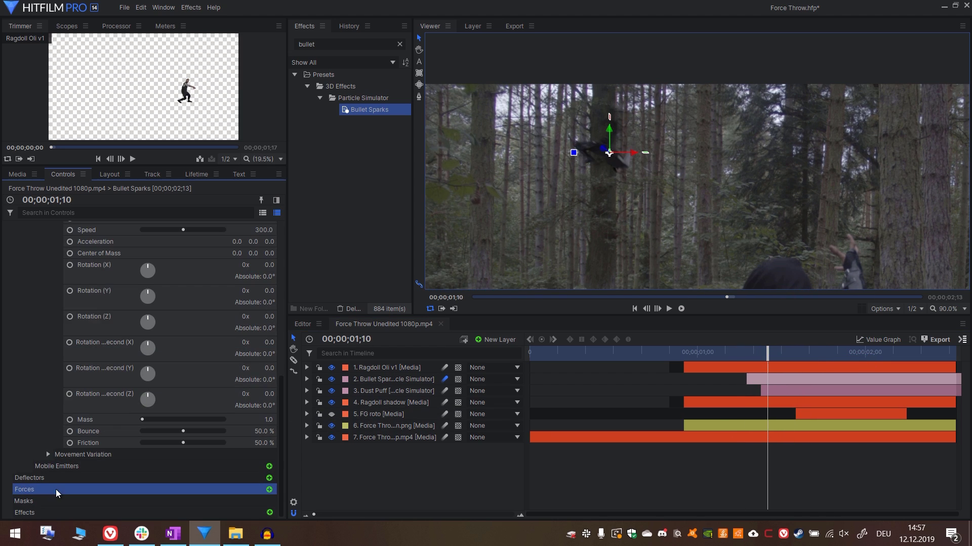
pyautogui.click(267, 490)
pyautogui.moveTo(766, 356); pyautogui.dragTo(802, 421)
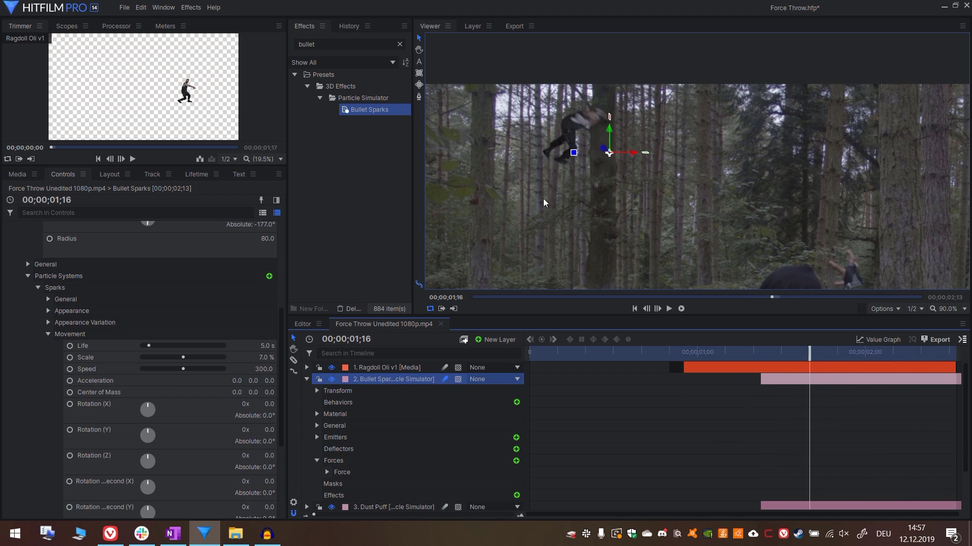
# - Sample the Sparks particles' Color from the tree trunk and set Alpha Boost to 2
pyautogui.click(49, 311)
pyautogui.click(192, 319)
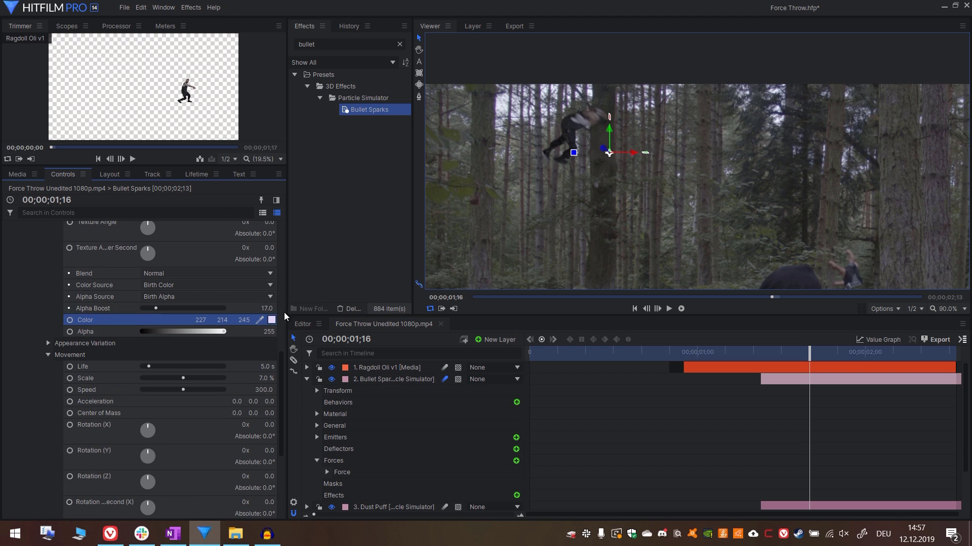
pyautogui.click(609, 189)
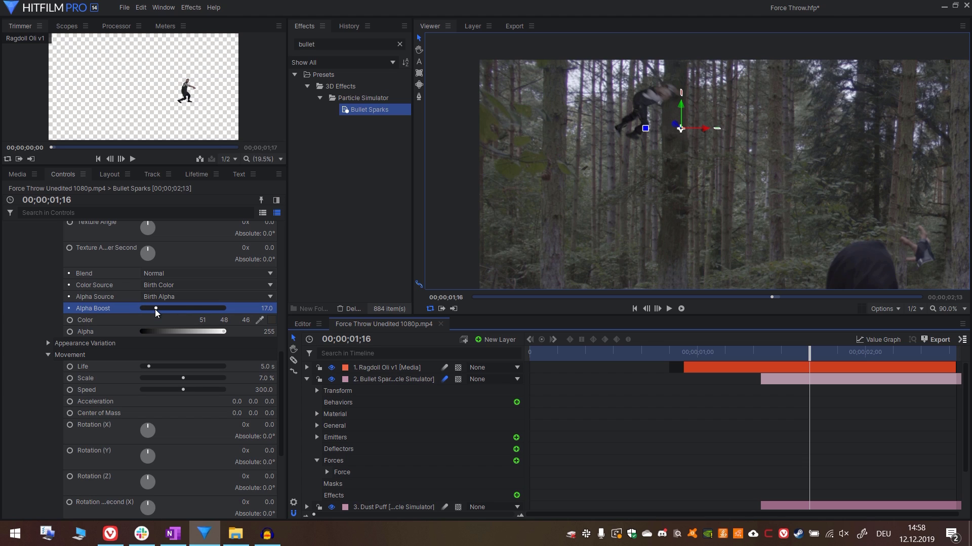
pyautogui.moveTo(155, 309); pyautogui.dragTo(153, 309)
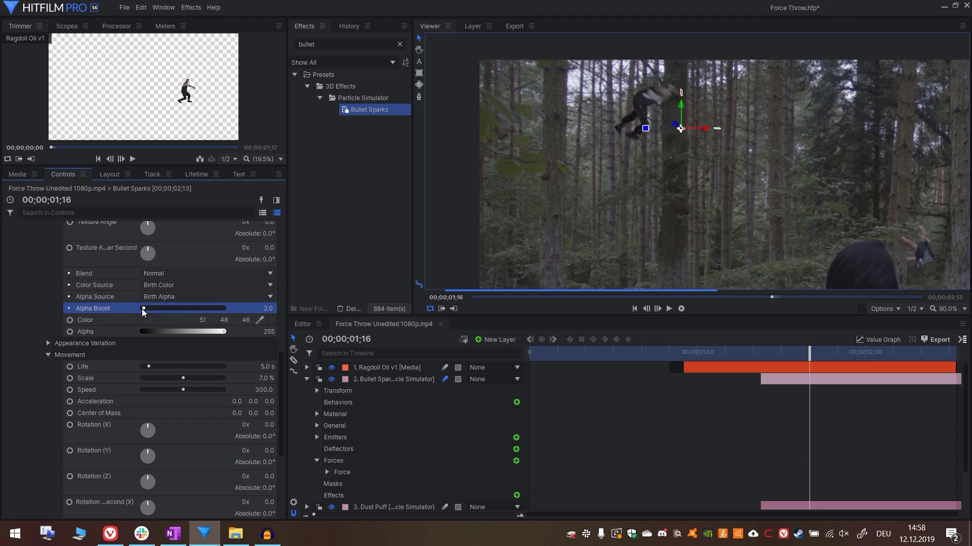
# - Play back the tree impact and reduce the Bullet Sparks layer's Scale
pyautogui.moveTo(796, 353); pyautogui.dragTo(733, 354)
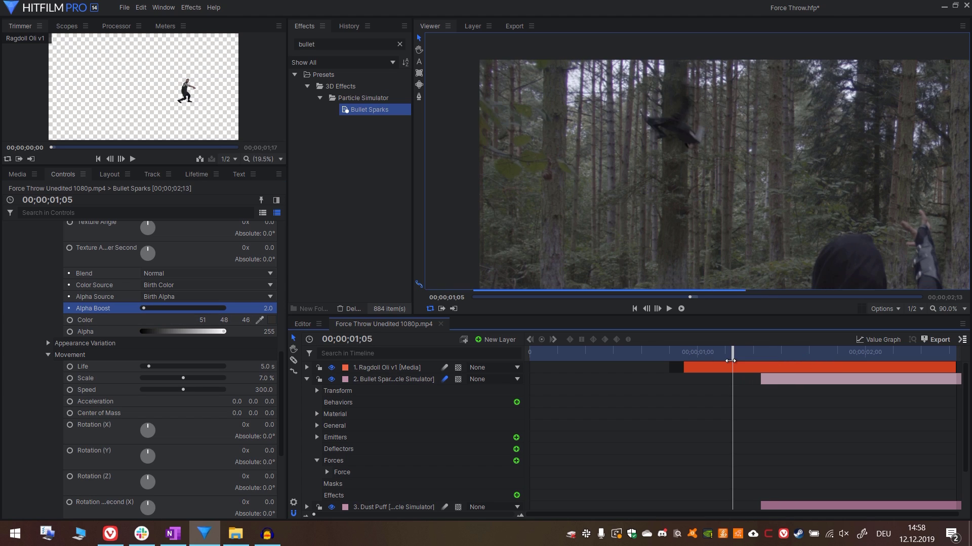
pyautogui.press('space')
pyautogui.press('space')
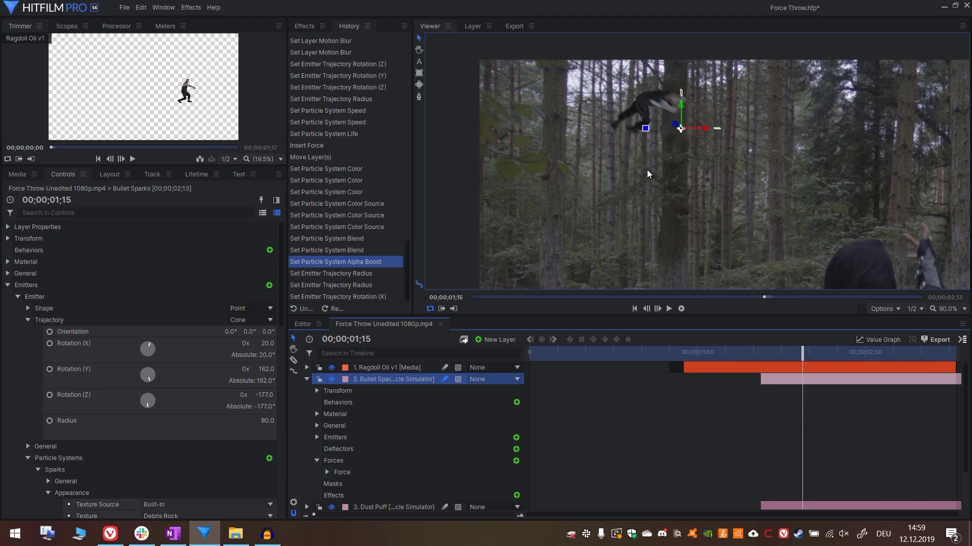
pyautogui.click(10, 238)
pyautogui.moveTo(206, 284); pyautogui.dragTo(172, 284)
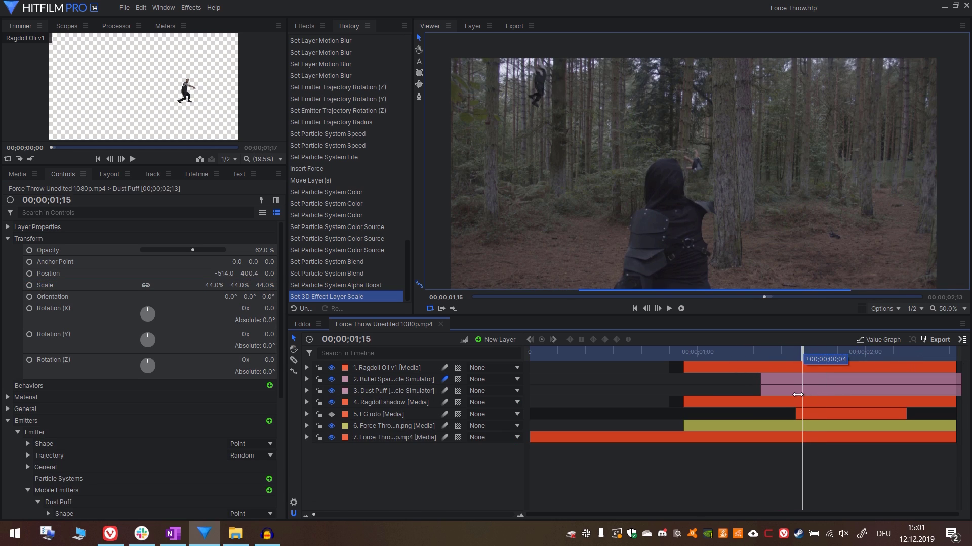
# - Duplicate the Dust Puff, start the copy at 00;00;00;22 and place it at the background actor's feet, at about X 436, Y -165
pyautogui.moveTo(798, 395); pyautogui.dragTo(684, 365)
pyautogui.click(408, 393)
pyautogui.hotkey('ctrl', 'd')
pyautogui.moveTo(780, 403); pyautogui.dragTo(682, 405)
pyautogui.moveTo(564, 93); pyautogui.dragTo(794, 241)
pyautogui.scroll(4, 815, 230)
pyautogui.moveTo(697, 402)
pyautogui.mouseDown()
pyautogui.moveTo(645, 399)
pyautogui.moveTo(702, 403)
pyautogui.mouseUp()
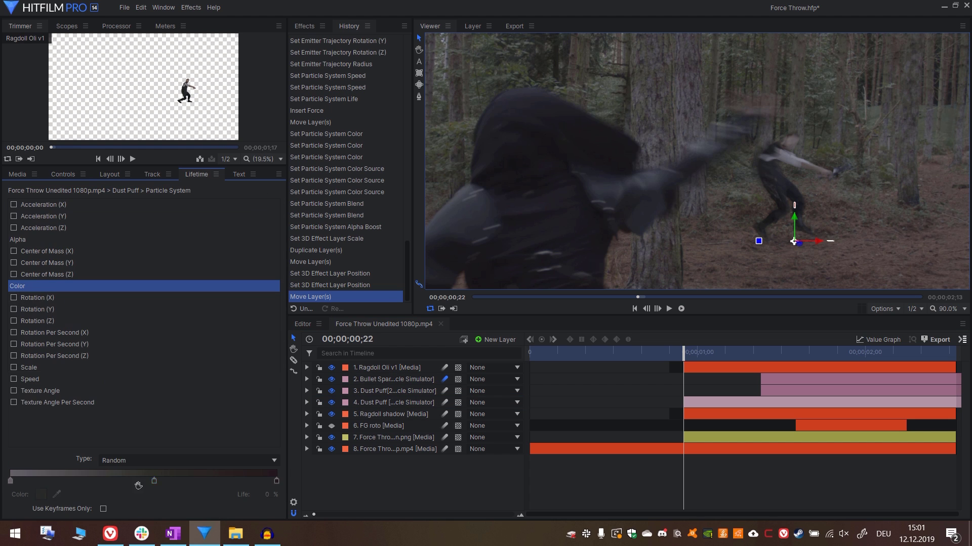
# - Change the ground Dust Puff's emitter Trajectory type and adjust its Z rotation, checking the following frames
pyautogui.scroll(-2, 139, 386)
pyautogui.click(248, 324)
pyautogui.click(247, 337)
pyautogui.scroll(-2, 253, 314)
pyautogui.moveTo(268, 326); pyautogui.dragTo(294, 326)
pyautogui.press('.')
pyautogui.press('.')
pyautogui.press('.')
# - Set the ground Dust Puff's emitter Shape to Sphere
pyautogui.scroll(3, 253, 334)
pyautogui.click(248, 348)
pyautogui.click(240, 404)
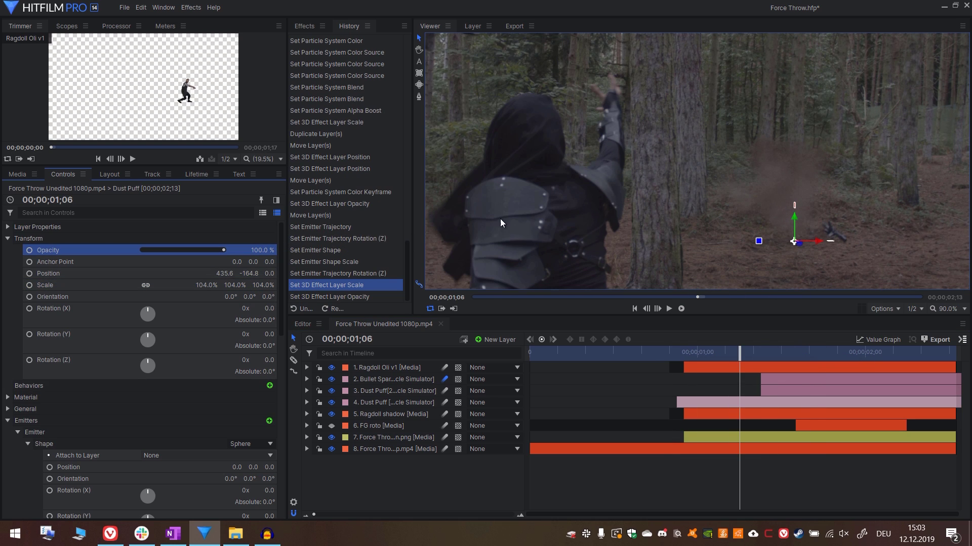
# - Lower the ground Dust Puff's Opacity and nudge it slightly down and left beneath the background actor
pyautogui.click(157, 250)
pyautogui.moveTo(156, 250); pyautogui.dragTo(169, 245)
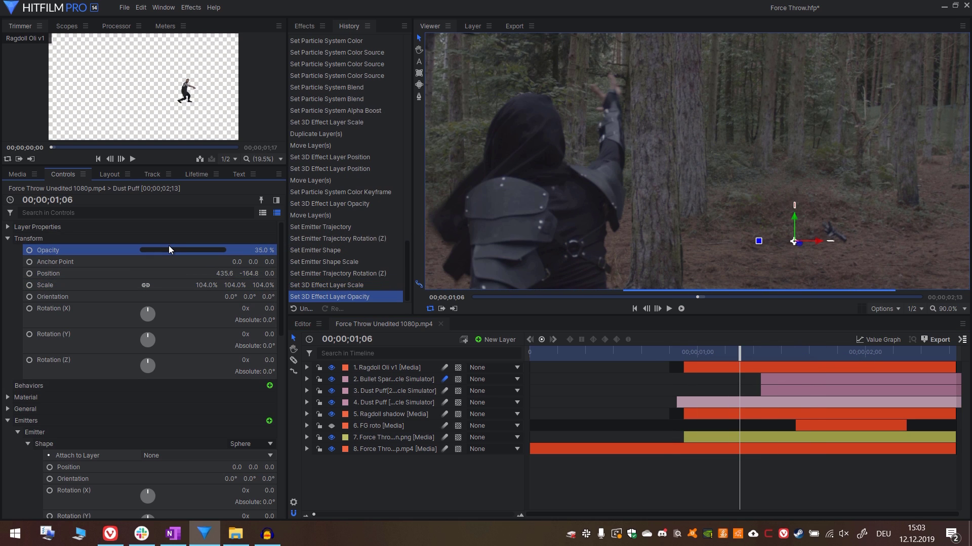
pyautogui.moveTo(740, 352); pyautogui.dragTo(704, 358)
pyautogui.click(188, 250)
pyautogui.moveTo(794, 241); pyautogui.dragTo(780, 246)
pyautogui.click(192, 250)
# - Play back and scrub the throw to check the ground dust as the actor is lifted
pyautogui.moveTo(704, 352); pyautogui.dragTo(724, 358)
pyautogui.press('space')
pyautogui.scroll(-5, 715, 219)
pyautogui.scroll(2, 718, 202)
pyautogui.moveTo(661, 353); pyautogui.dragTo(797, 402)
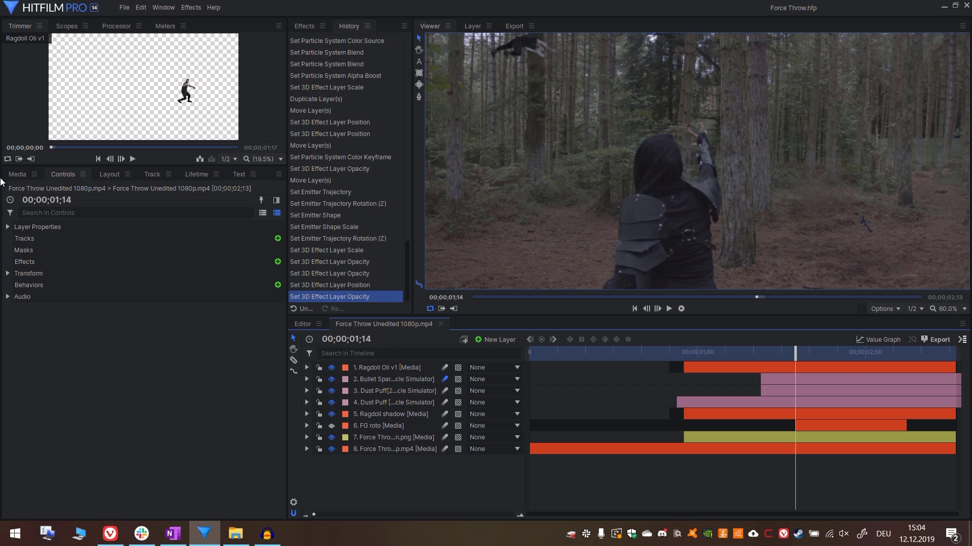
# - Make a composite shot named "Leafs" from Force Throw Clean.png with a duration of 00;00;00;05
pyautogui.click(17, 175)
pyautogui.click(88, 252)
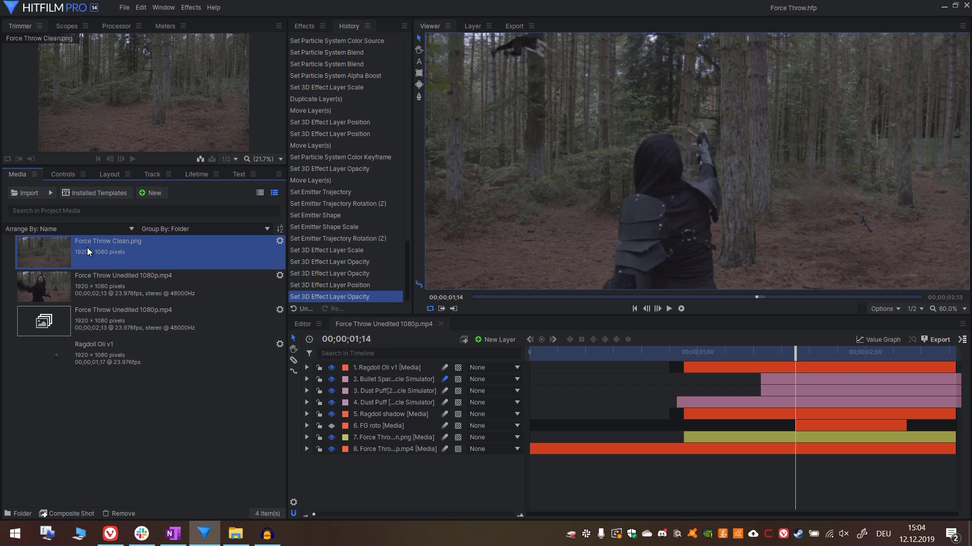
pyautogui.rightClick(81, 247)
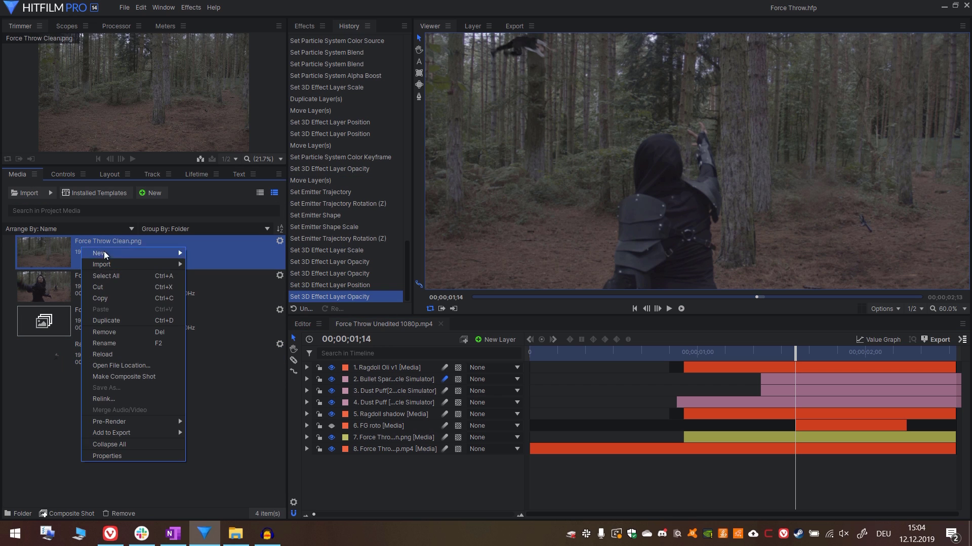
pyautogui.click(133, 382)
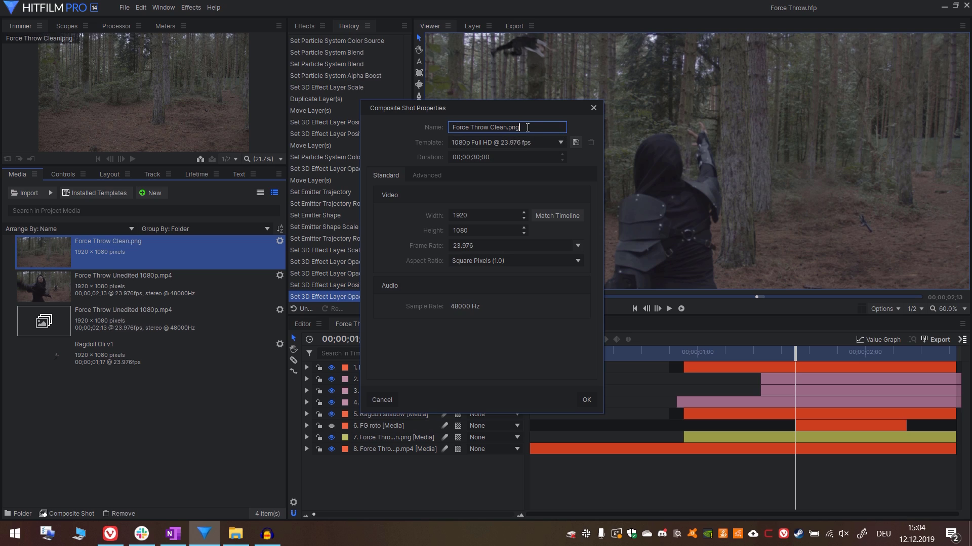
pyautogui.moveTo(514, 127); pyautogui.dragTo(424, 127)
pyautogui.write('L')
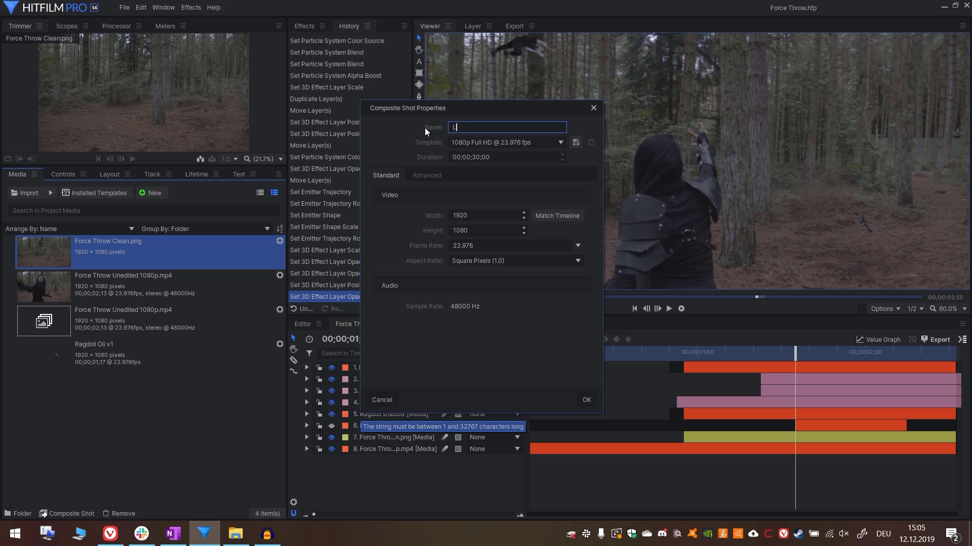
pyautogui.write('eafs')
pyautogui.doubleClick(476, 157)
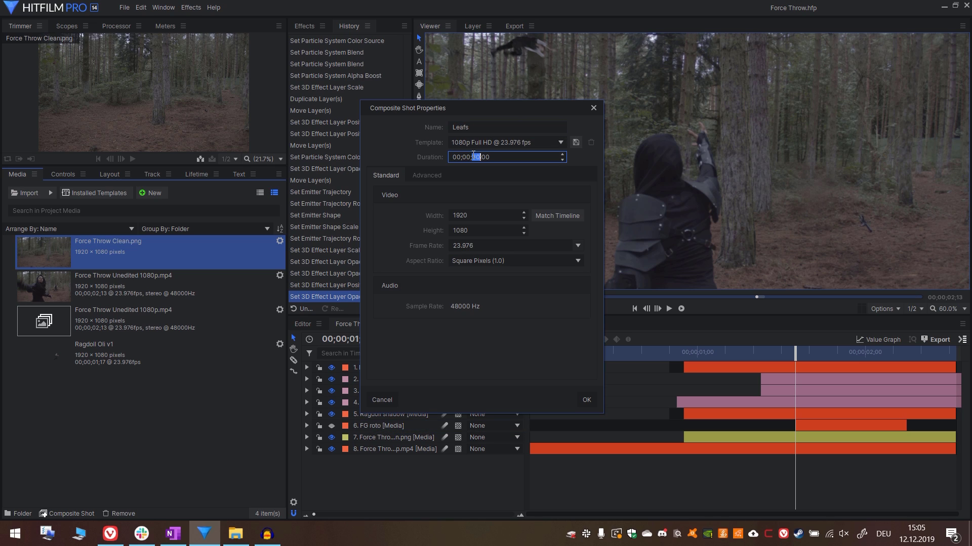
pyautogui.write('00')
pyautogui.click(585, 401)
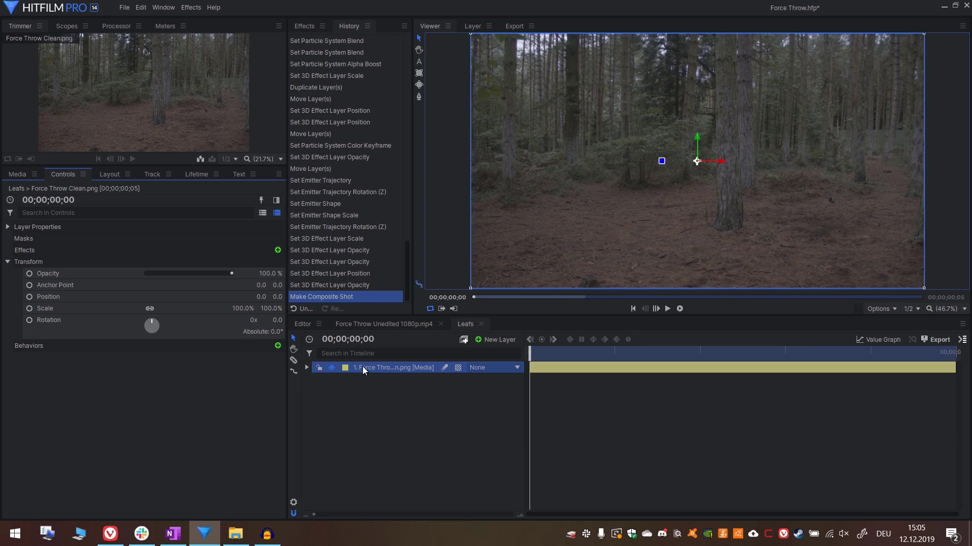
# - Set the clean plate layer's Anchor Point to -212, 74 in the Leafs composite shot
pyautogui.click(363, 368)
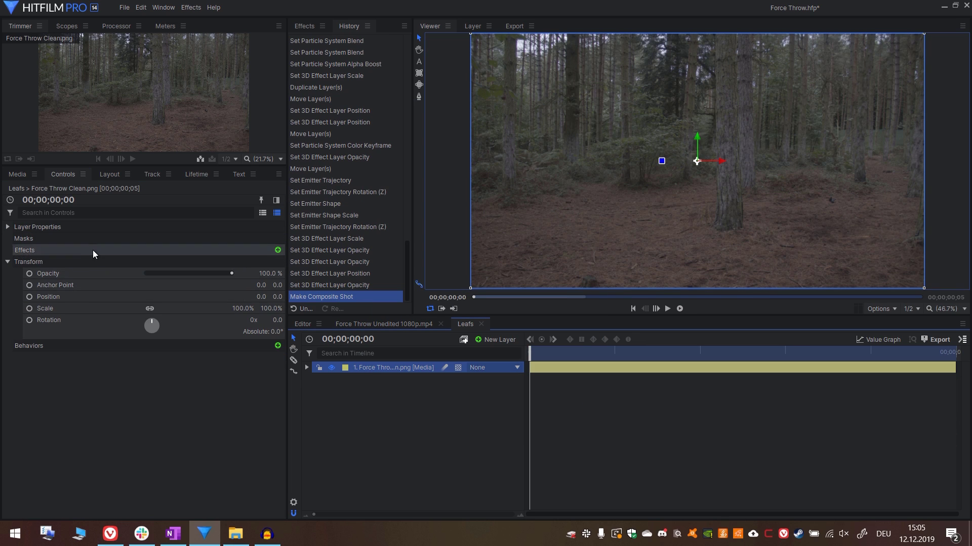
pyautogui.scroll(2, 686, 140)
pyautogui.moveTo(261, 285); pyautogui.dragTo(153, 285)
pyautogui.moveTo(276, 285)
pyautogui.mouseDown()
pyautogui.moveTo(259, 285)
pyautogui.moveTo(288, 285)
pyautogui.mouseUp()
pyautogui.scroll(5, 693, 190)
pyautogui.scroll(-1, 704, 161)
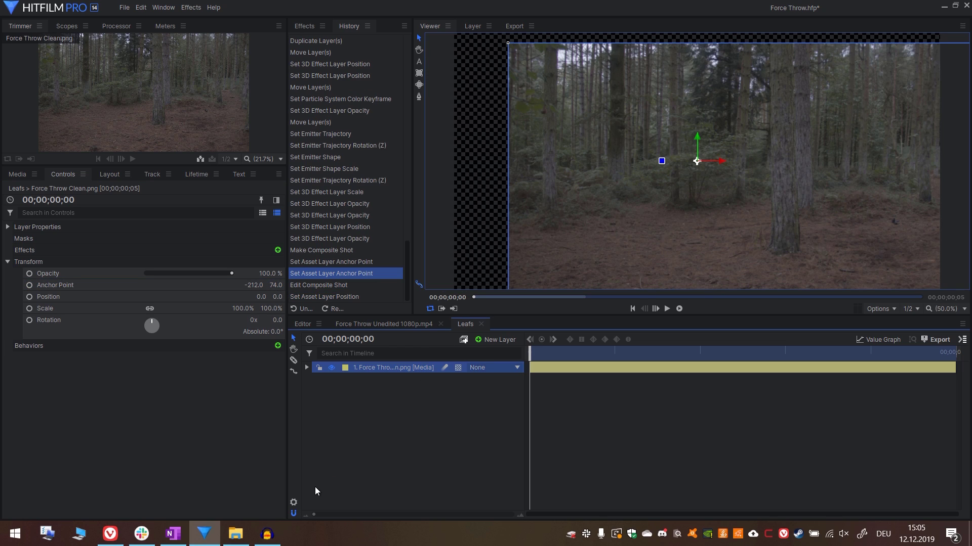
# - Resize the Leafs composite shot to 20 × 20 pixels
pyautogui.click(293, 503)
pyautogui.click(479, 215)
pyautogui.write('20')
pyautogui.press('Tab')
pyautogui.write('2.0')
pyautogui.press('Return')
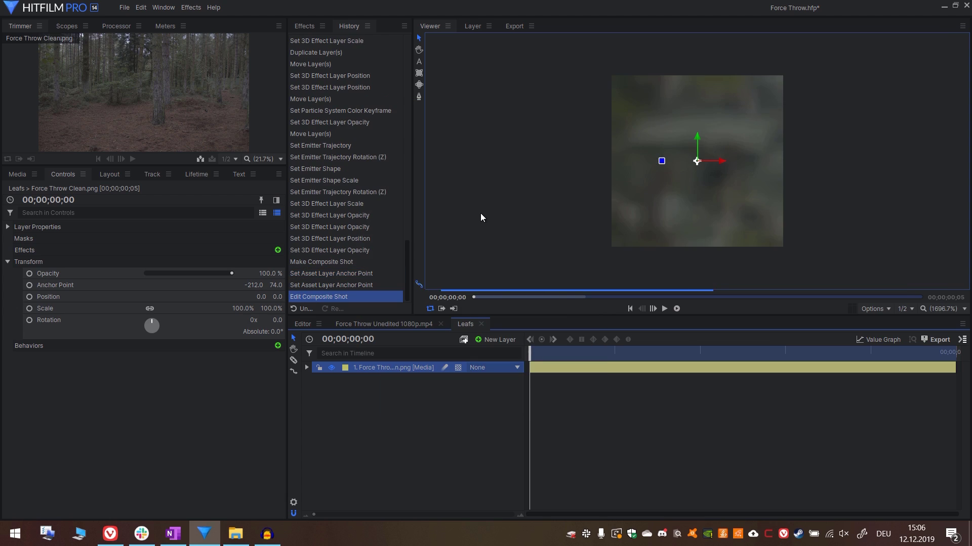
# - Slice the clean plate layer in the Leafs composite shot into five one-frame layers
pyautogui.moveTo(539, 354); pyautogui.dragTo(891, 387)
pyautogui.hotkey('ctrl', 'shift', 'd')
pyautogui.click(792, 358)
pyautogui.hotkey('ctrl', 'shift', 'd')
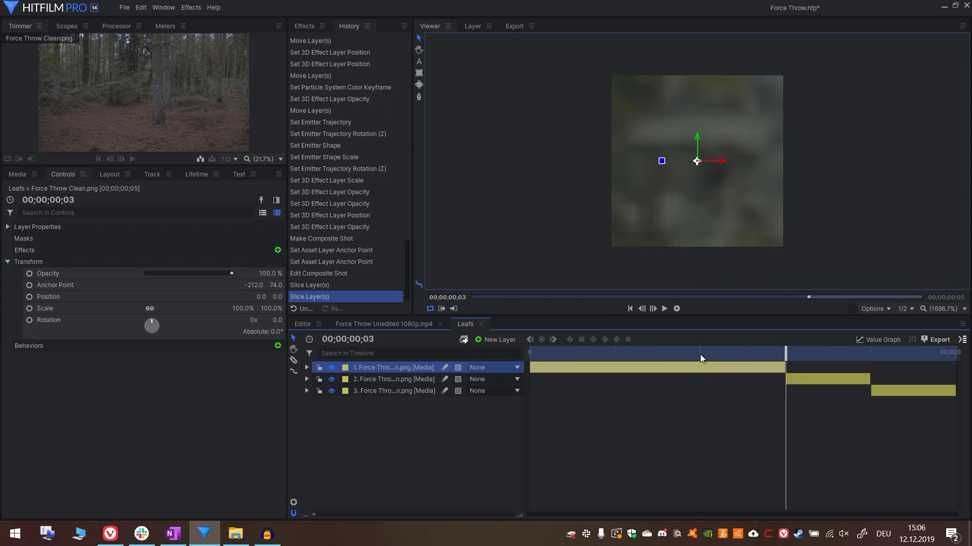
pyautogui.click(699, 354)
pyautogui.hotkey('ctrl', 'shift', 'd')
pyautogui.click(617, 356)
pyautogui.hotkey('ctrl', 'shift', 'd')
# - Reposition the first frame's plate layer to 16.2, -13.4 and cut out a leaf shape with a closed freehand mask
pyautogui.click(568, 356)
pyautogui.moveTo(672, 142); pyautogui.dragTo(812, 256)
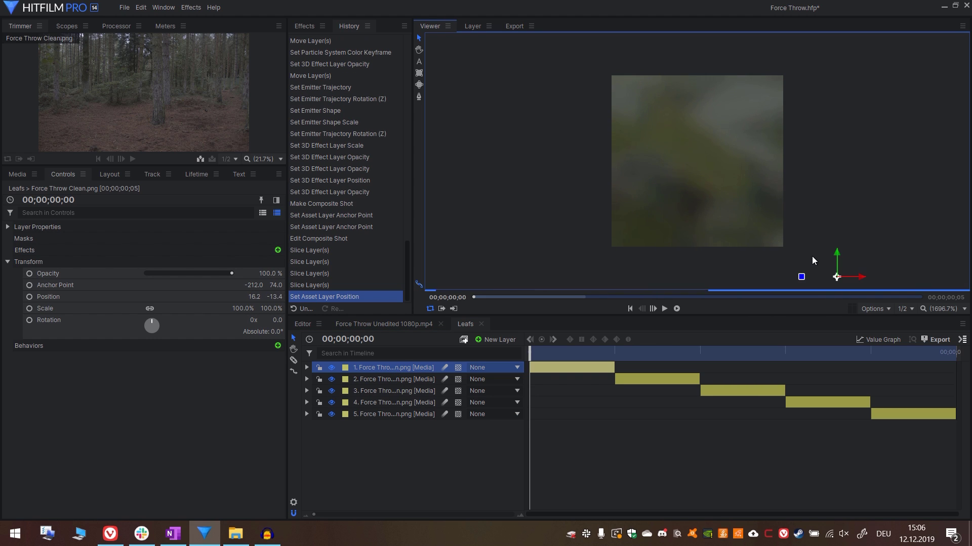
pyautogui.click(711, 133)
pyautogui.click(670, 103)
pyautogui.click(653, 109)
pyautogui.click(648, 148)
pyautogui.click(676, 174)
pyautogui.click(728, 198)
pyautogui.click(753, 184)
pyautogui.click(751, 160)
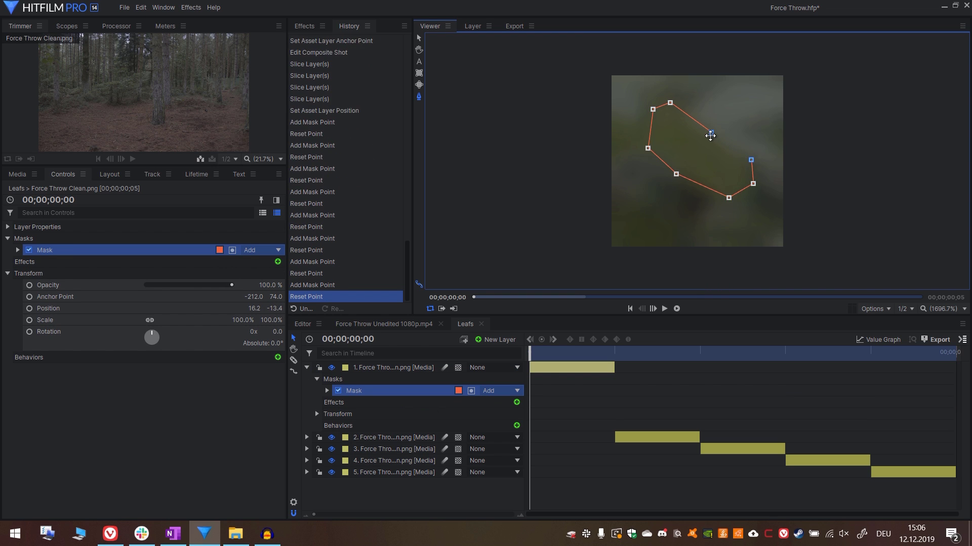
pyautogui.click(710, 133)
# - Reposition the second frame's plate layer to another foliage area and mask a second leaf shape
pyautogui.click(614, 354)
pyautogui.moveTo(696, 161); pyautogui.dragTo(733, 221)
pyautogui.click(638, 187)
pyautogui.click(612, 158)
pyautogui.click(659, 111)
# - Move the third frame's plate layer to a different patch and mask a third leaf shape
pyautogui.click(697, 355)
pyautogui.moveTo(654, 160); pyautogui.dragTo(626, 208)
pyautogui.click(633, 105)
pyautogui.click(711, 179)
# - Shift the fourth frame's plate layer to new foliage and mask a fourth leaf shape
pyautogui.click(786, 354)
pyautogui.moveTo(654, 159); pyautogui.dragTo(733, 245)
pyautogui.click(621, 192)
pyautogui.click(714, 198)
# - Reposition the fifth frame's plate layer and draw a closed mask for the fifth leaf shape
pyautogui.click(870, 355)
pyautogui.moveTo(654, 160); pyautogui.dragTo(668, 206)
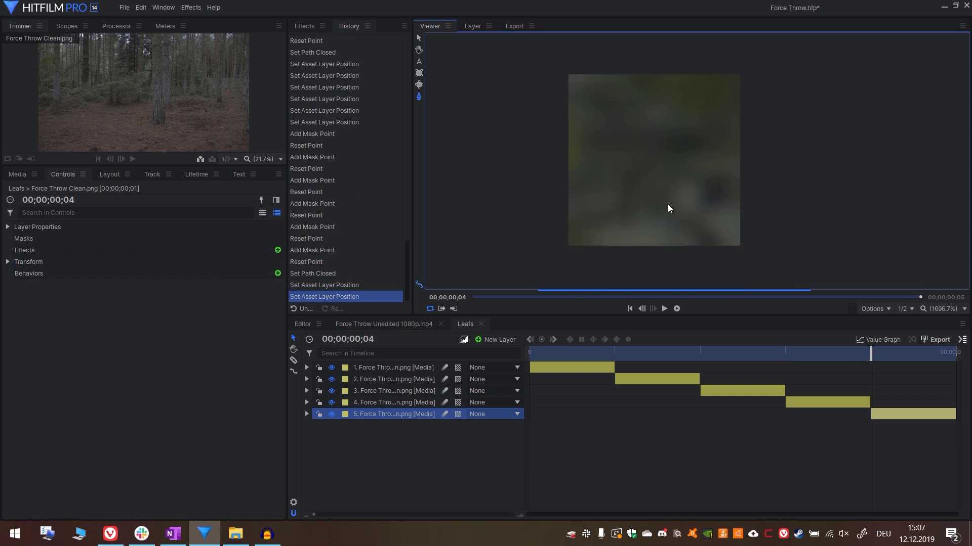
pyautogui.click(657, 213)
pyautogui.click(709, 212)
pyautogui.click(705, 145)
pyautogui.click(673, 143)
pyautogui.click(643, 126)
pyautogui.click(620, 136)
pyautogui.click(657, 212)
pyautogui.click(733, 381)
# - Place the Leafs composite shot as the lowest layer of the Force Throw Unedited 1080p.mp4 composite and hide it
pyautogui.click(382, 324)
pyautogui.click(17, 174)
pyautogui.click(87, 360)
pyautogui.moveTo(110, 371); pyautogui.dragTo(402, 484)
pyautogui.click(329, 460)
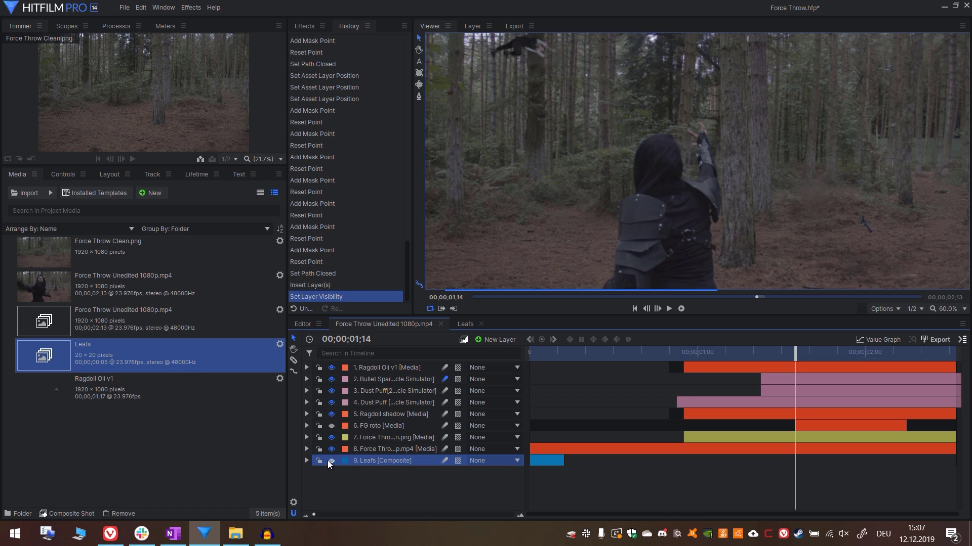
# - Find the Particle Simulator effect and add it as a new layer above Ragdoll Oli v1
pyautogui.click(304, 26)
pyautogui.write('partic')
pyautogui.moveTo(354, 145); pyautogui.dragTo(367, 380)
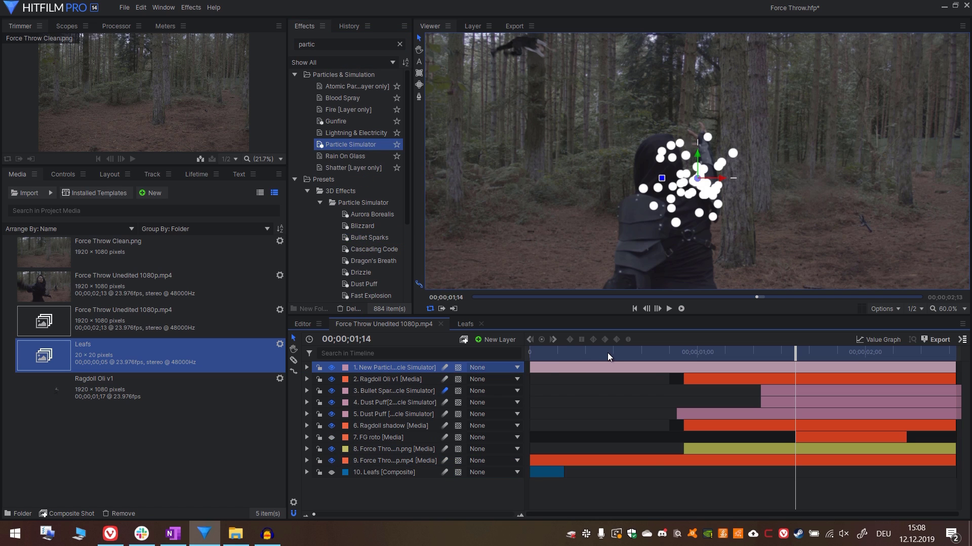
# - Set the new particle system's Texture Source to Layer and its Source Layer to Leafs
pyautogui.click(655, 352)
pyautogui.click(67, 175)
pyautogui.click(18, 296)
pyautogui.click(28, 343)
pyautogui.click(38, 354)
pyautogui.click(48, 378)
pyautogui.click(101, 391)
pyautogui.click(184, 390)
pyautogui.click(169, 418)
pyautogui.click(144, 412)
pyautogui.click(169, 515)
# - Set the particle texture's Frame to Random and its Color Source to Texture Color
pyautogui.click(246, 403)
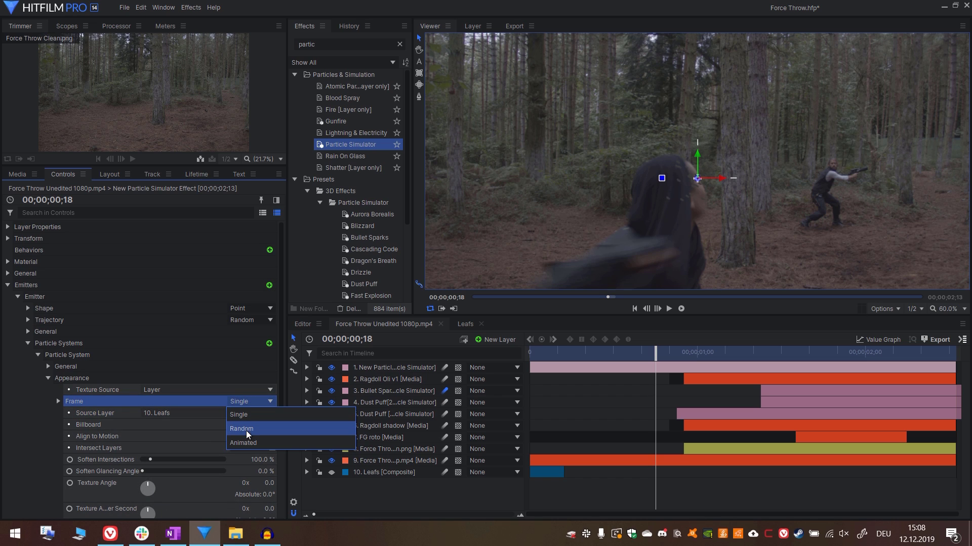
pyautogui.click(246, 431)
pyautogui.scroll(4, 697, 258)
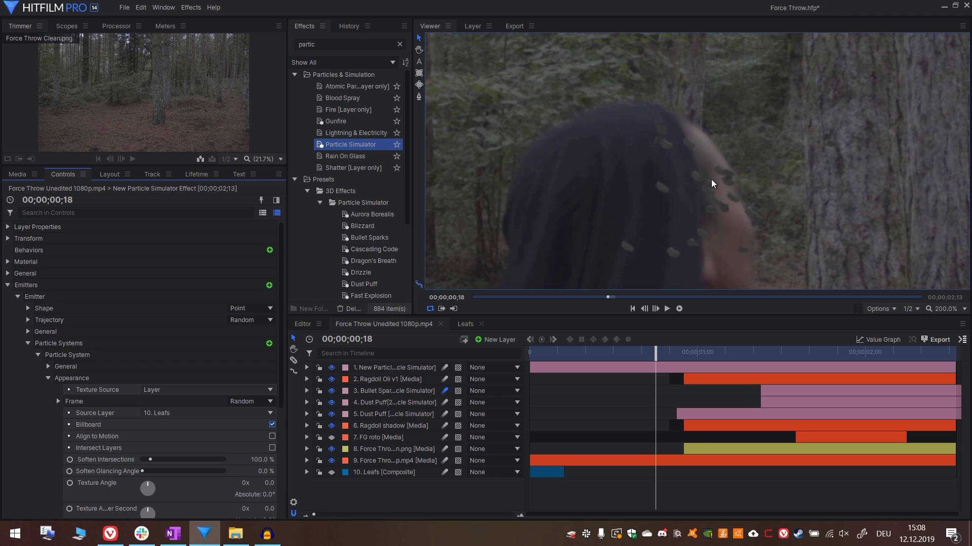
pyautogui.scroll(-4, 114, 365)
pyautogui.click(105, 402)
pyautogui.click(168, 403)
pyautogui.click(170, 412)
# - Set the Appearance Variation's Texture Angle and Texture Angle Per Second to one full rotation each
pyautogui.scroll(-1, 58, 413)
pyautogui.click(48, 432)
pyautogui.click(210, 446)
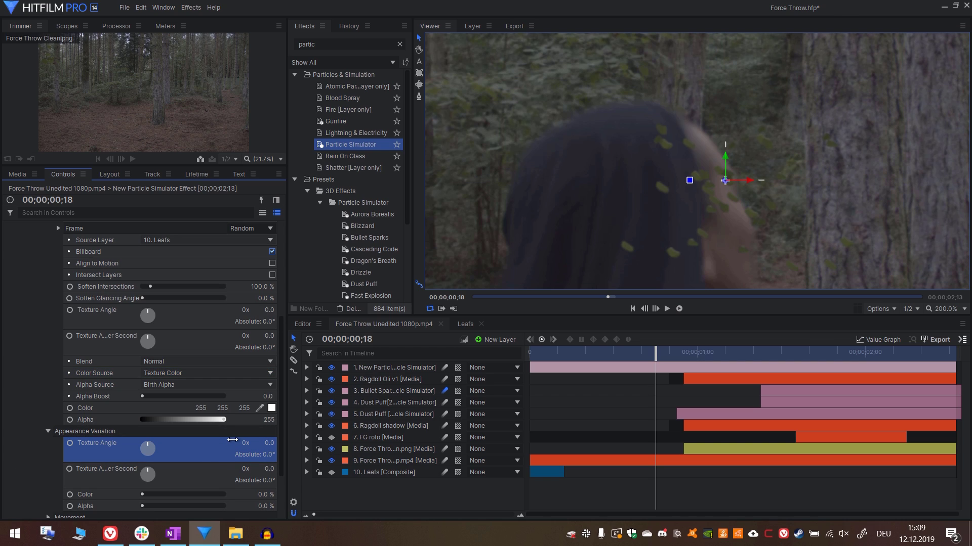
pyautogui.click(108, 474)
pyautogui.write('1')
pyautogui.press('Return')
pyautogui.moveTo(798, 217); pyautogui.dragTo(766, 204)
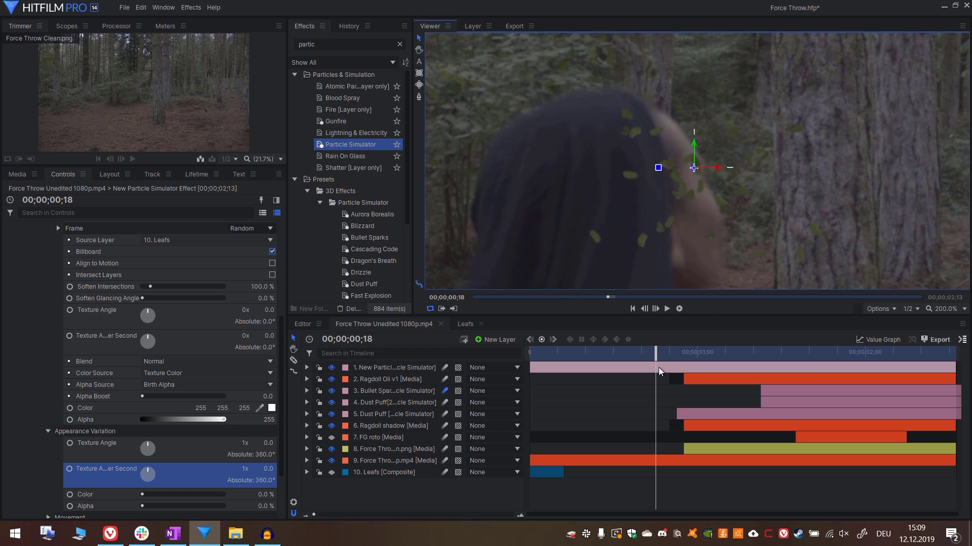
# - Add two forces to the leaf particle simulator and expand the second one's settings
pyautogui.moveTo(648, 349); pyautogui.dragTo(607, 380)
pyautogui.scroll(-5, 704, 179)
pyautogui.scroll(-3, 43, 468)
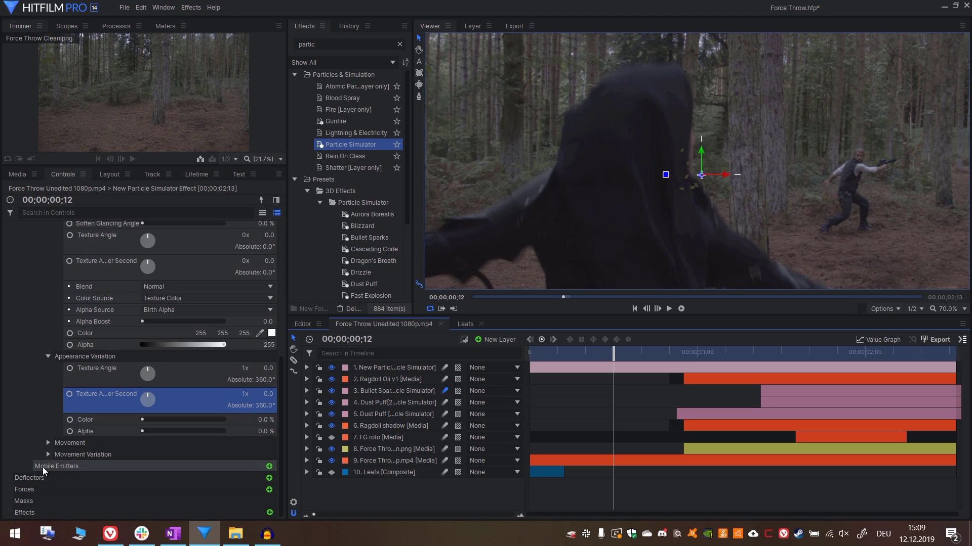
pyautogui.click(41, 500)
pyautogui.click(269, 490)
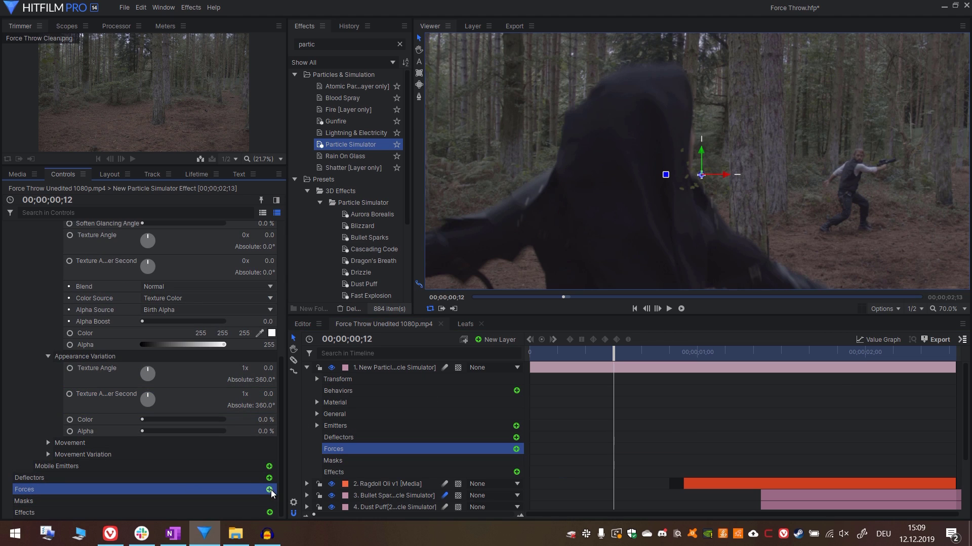
pyautogui.click(270, 490)
pyautogui.click(41, 478)
pyautogui.click(60, 456)
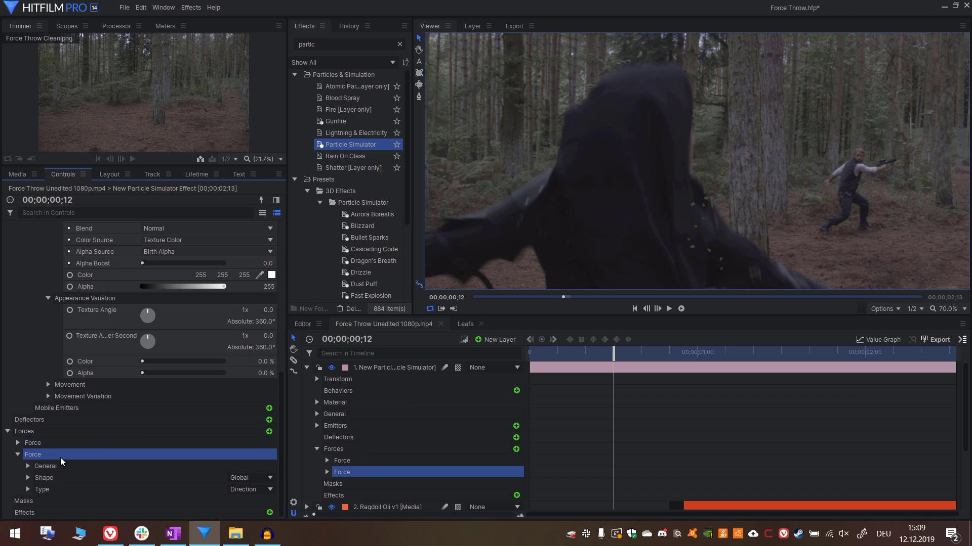
# - Change the second force's type to Turbulence, adjust its Strength and play back the particles
pyautogui.click(250, 493)
pyautogui.click(252, 479)
pyautogui.click(29, 493)
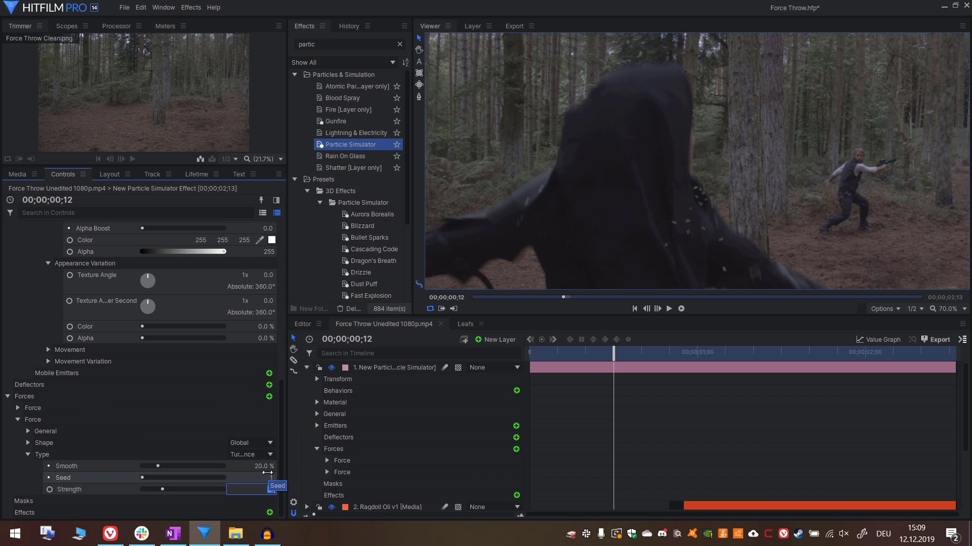
pyautogui.press('Return')
pyautogui.press('space')
# - Keyframe the leaf system's Particles Per Second at 200 on the first frame and 0 at 00;00;00;03
pyautogui.click(405, 378)
pyautogui.click(406, 372)
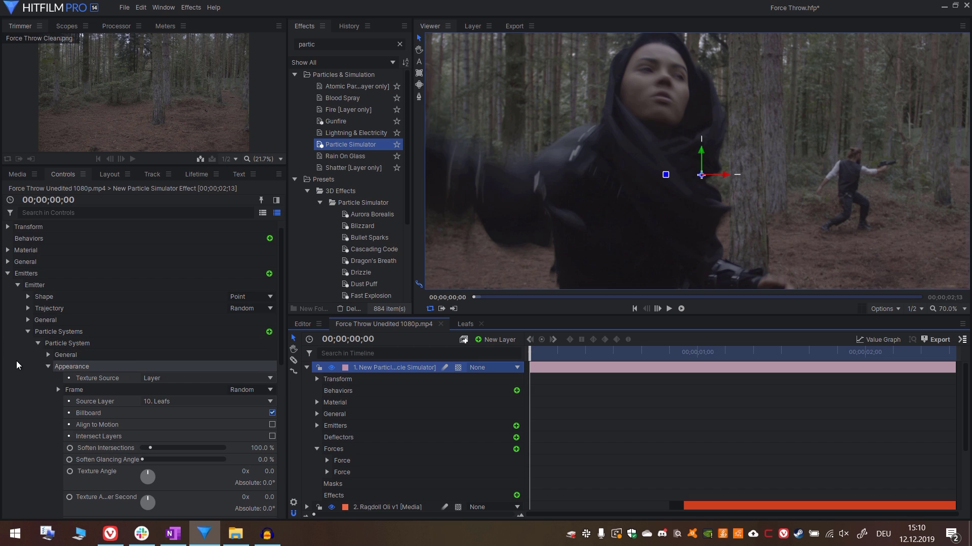
pyautogui.click(48, 366)
pyautogui.click(100, 427)
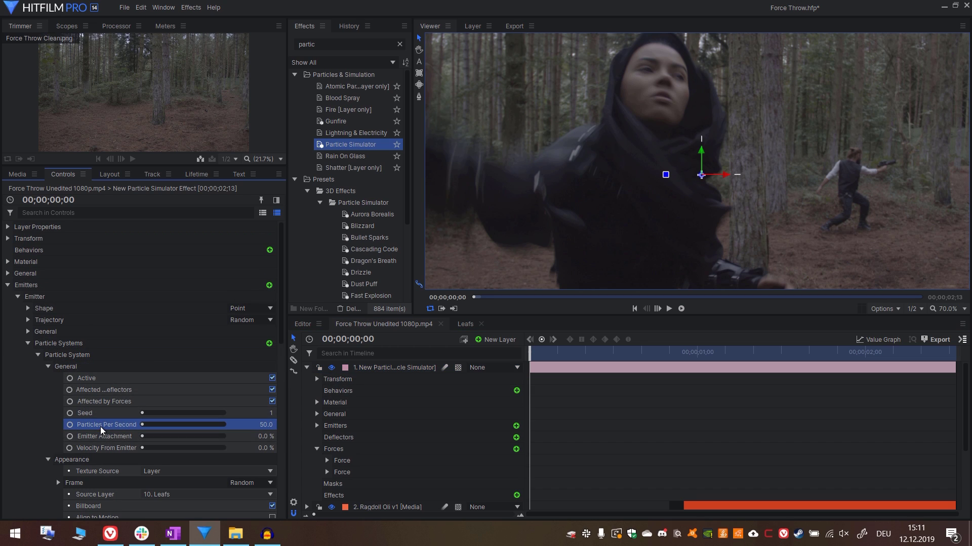
pyautogui.click(71, 426)
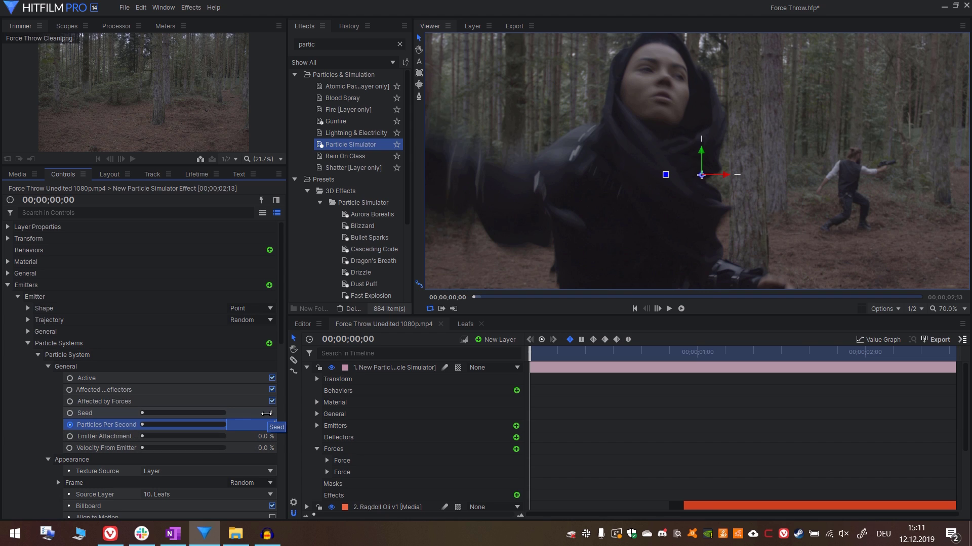
pyautogui.press('Right')
pyautogui.press('Right')
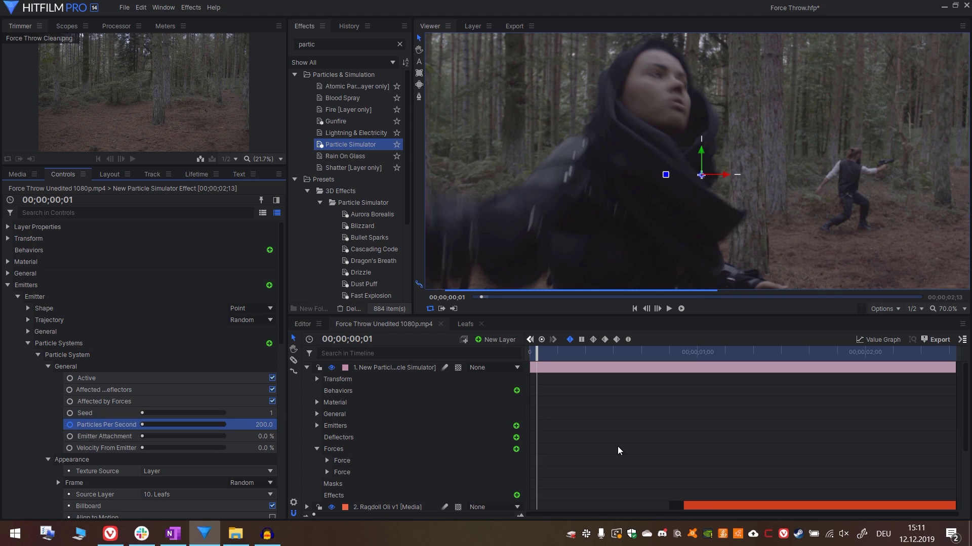
pyautogui.press('Right')
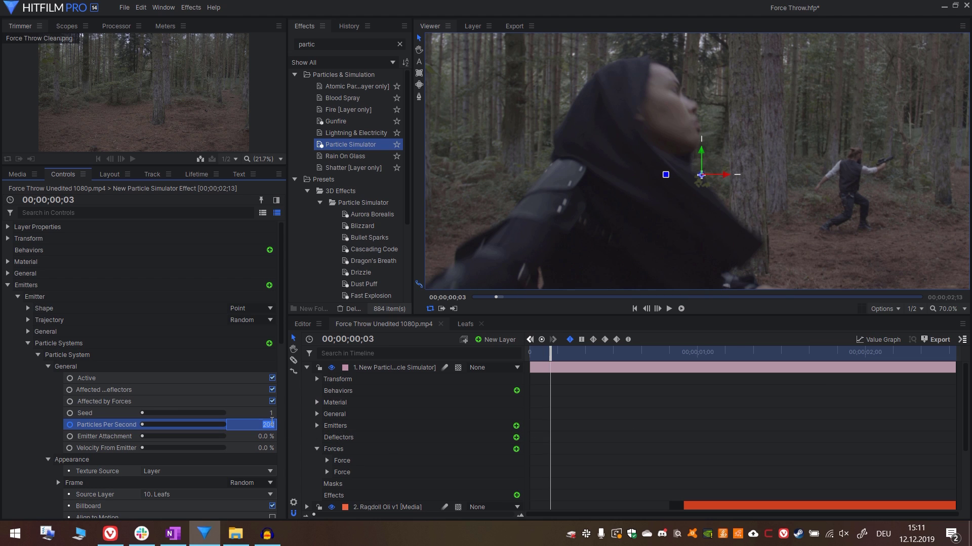
# - Enable motion blur on the leaf particle simulator layer and move it to start at 00;00;01;02
pyautogui.press('Home')
pyautogui.press('space')
pyautogui.moveTo(584, 354); pyautogui.dragTo(528, 357)
pyautogui.press('space')
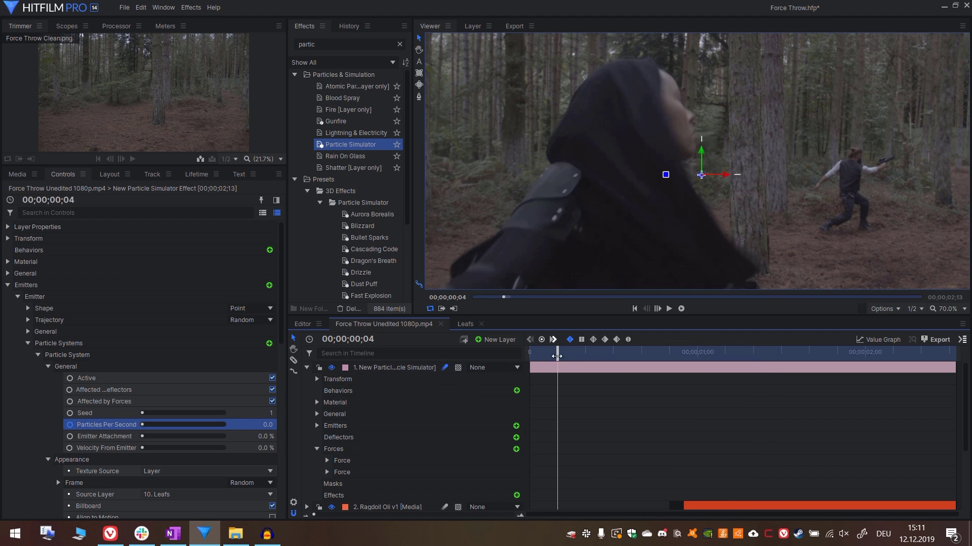
pyautogui.moveTo(571, 355); pyautogui.dragTo(724, 406)
pyautogui.moveTo(767, 381)
pyautogui.mouseDown()
pyautogui.moveTo(783, 386)
pyautogui.moveTo(771, 393)
pyautogui.mouseUp()
# - Set the leaf emitter's Shape to Sphere and its Scale to 124%
pyautogui.scroll(2, 733, 156)
pyautogui.click(248, 308)
pyautogui.click(248, 364)
pyautogui.click(27, 308)
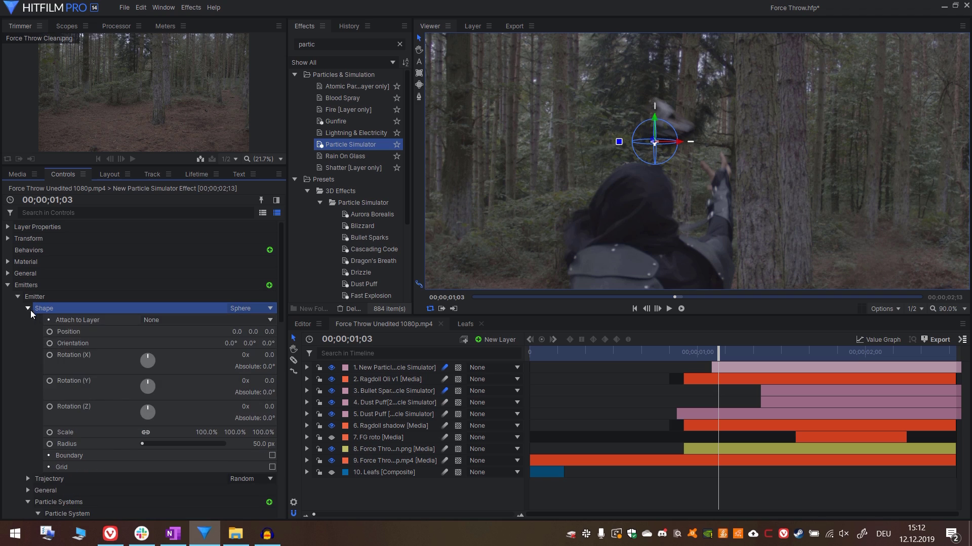
pyautogui.moveTo(206, 433); pyautogui.dragTo(218, 432)
# - Set the leaf emitter's Trajectory to Cone
pyautogui.scroll(-3, 115, 445)
pyautogui.click(110, 409)
pyautogui.click(248, 407)
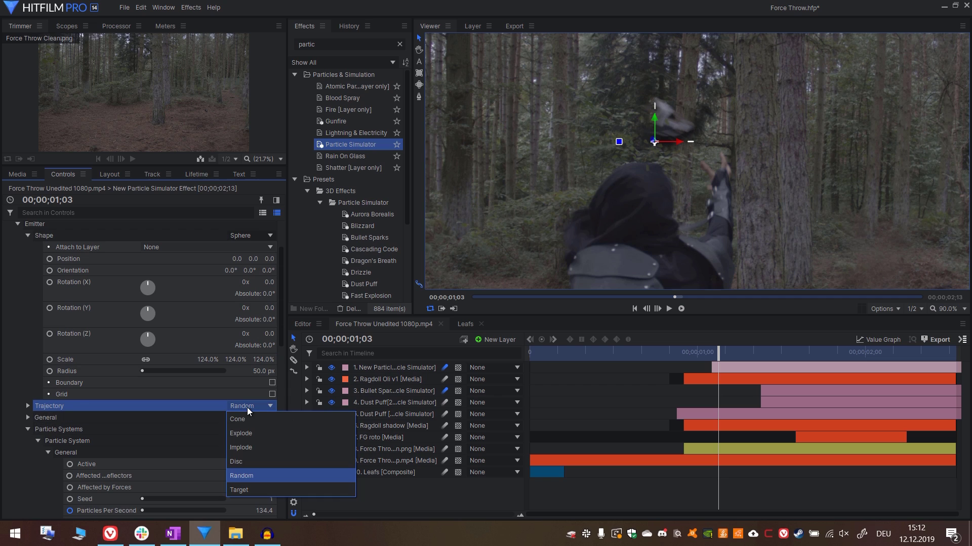
pyautogui.click(248, 424)
# - Adjust the leaf particles' movement Speed and set the Movement Variation Speed to 200
pyautogui.scroll(-10, 93, 393)
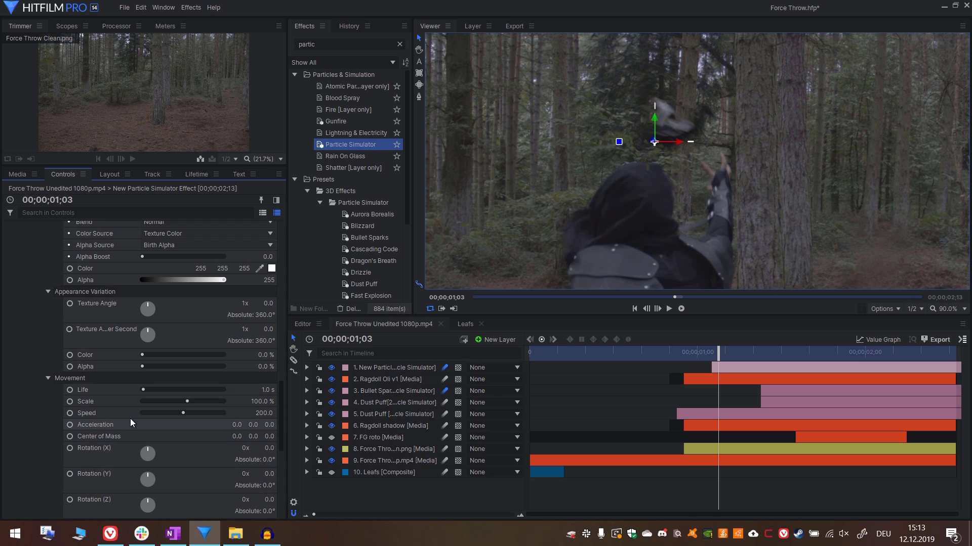
pyautogui.moveTo(263, 413); pyautogui.dragTo(276, 413)
pyautogui.moveTo(802, 352); pyautogui.dragTo(726, 349)
pyautogui.moveTo(262, 413); pyautogui.dragTo(200, 413)
pyautogui.scroll(-5, 51, 388)
pyautogui.click(49, 383)
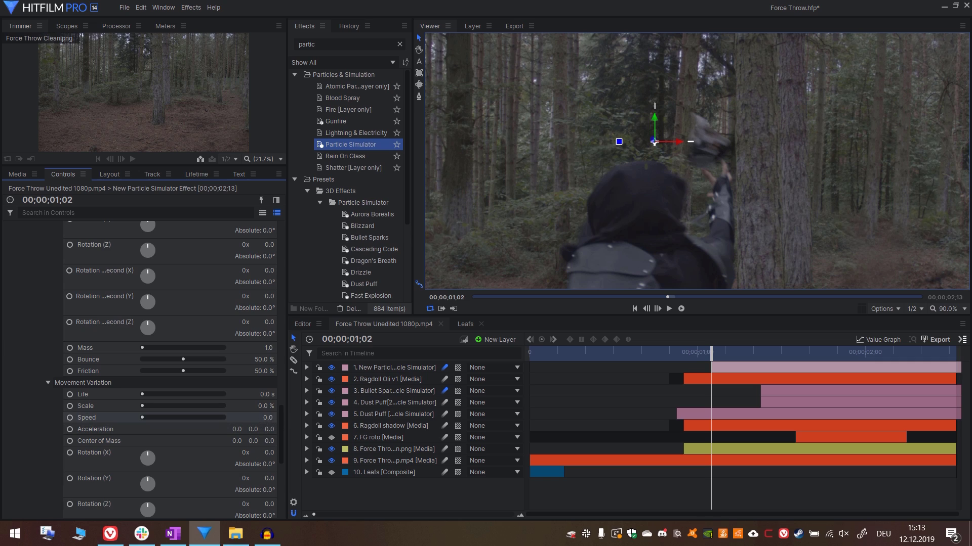
pyautogui.write('200')
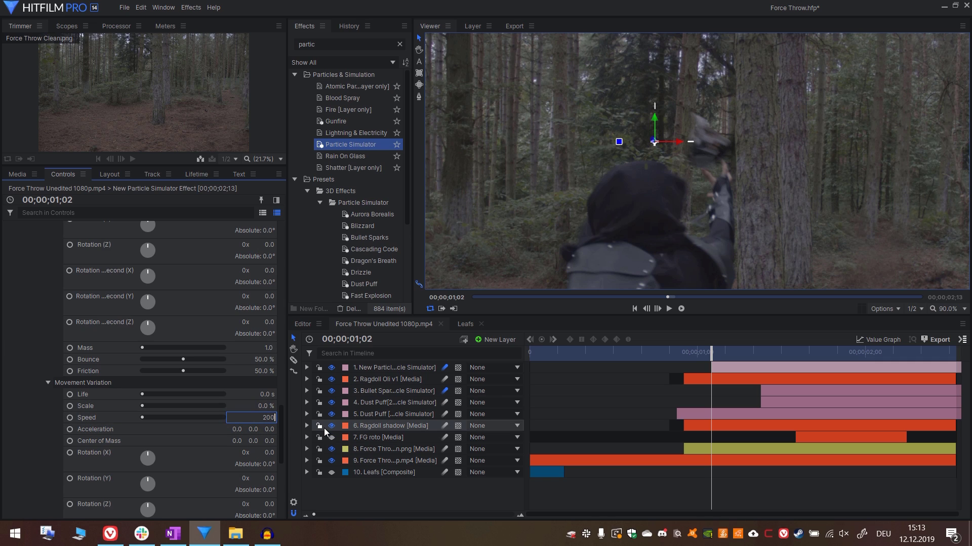
pyautogui.press('Return')
# - Set the cone trajectory's Rotation (Z) to 213° and its Radius to 46.5
pyautogui.scroll(10, 202, 400)
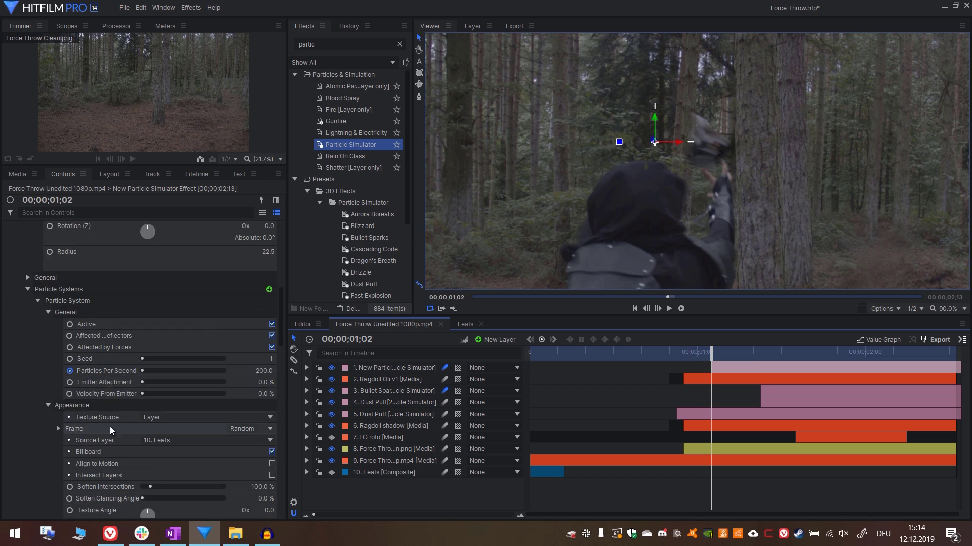
pyautogui.scroll(-5, 122, 370)
pyautogui.click(87, 434)
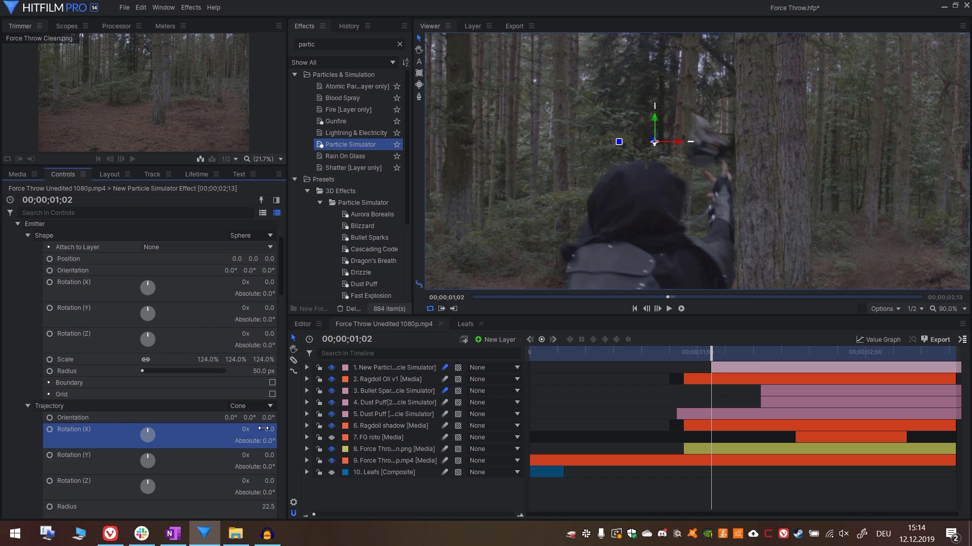
pyautogui.press('Return')
pyautogui.click(267, 466)
pyautogui.press('.')
pyautogui.press('.')
pyautogui.press('.')
pyautogui.press('.')
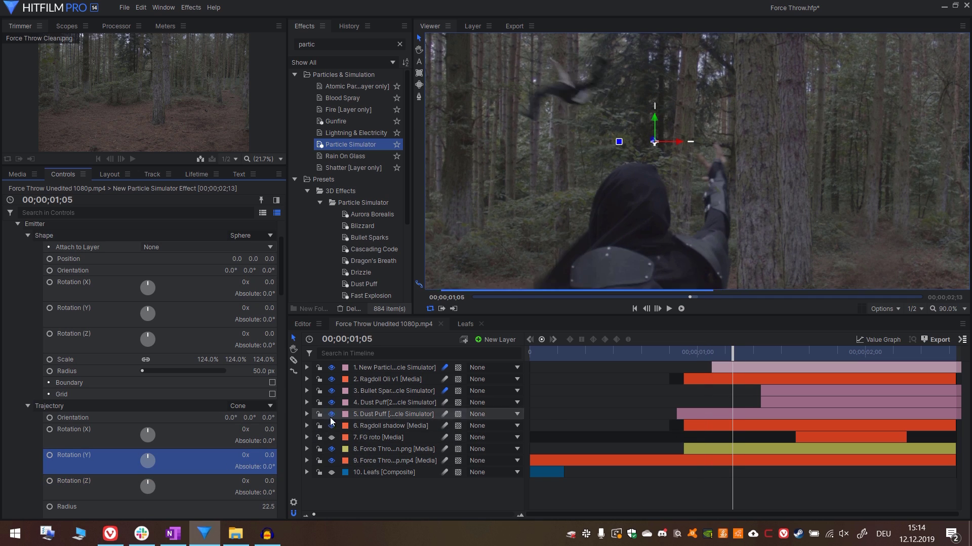
pyautogui.moveTo(269, 481); pyautogui.dragTo(612, 479)
pyautogui.scroll(-3, 262, 432)
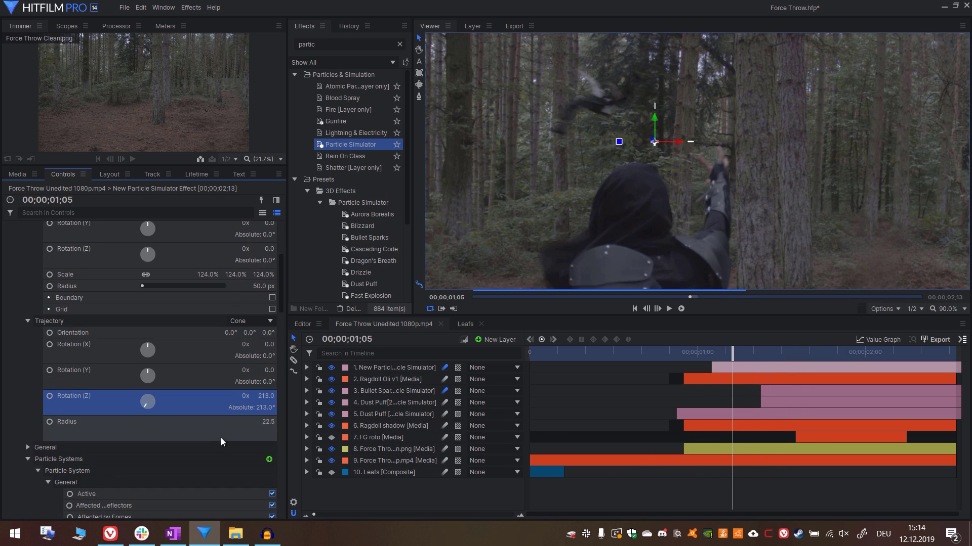
pyautogui.click(267, 422)
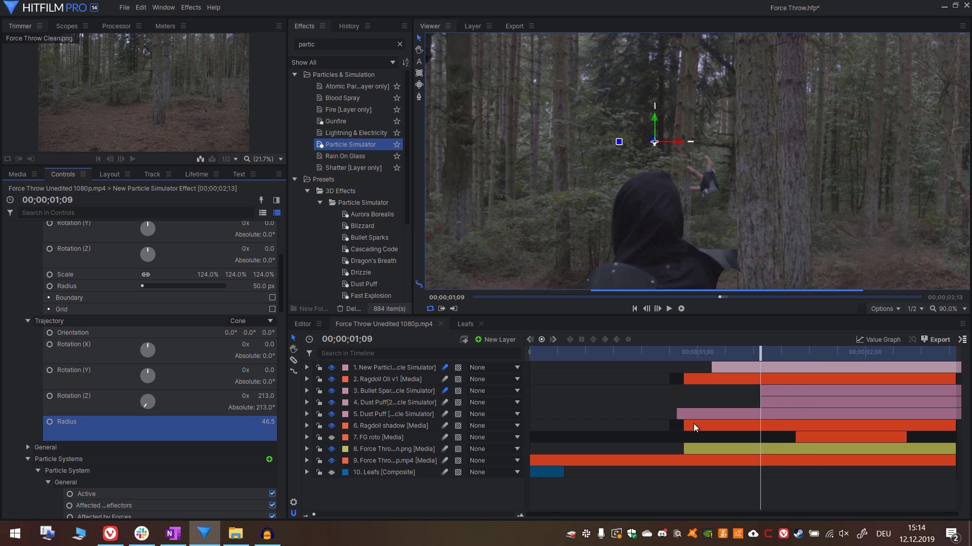
# - Set the leaf particles' movement Speed to 1089 and adjust the Speed variation
pyautogui.scroll(-8, 210, 347)
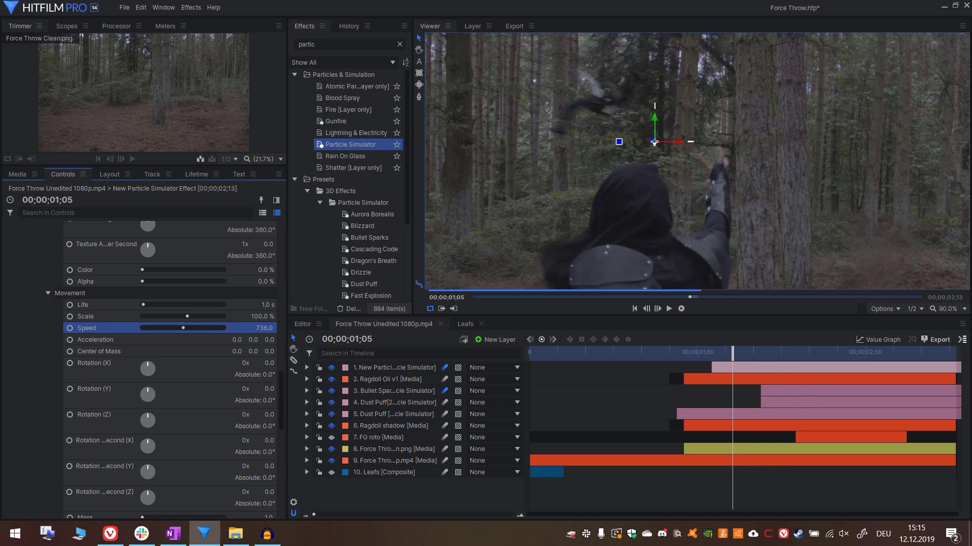
pyautogui.scroll(-5, 278, 429)
pyautogui.click(266, 417)
pyautogui.scroll(5, 263, 385)
pyautogui.click(261, 328)
pyautogui.scroll(-3, 674, 152)
pyautogui.moveTo(702, 357); pyautogui.dragTo(759, 357)
pyautogui.scroll(4, 675, 152)
# - Set the leaf particles' Scale to 81% and move the particle simulator layer to start at 00;00;01;03
pyautogui.click(693, 163)
pyautogui.press(',')
pyautogui.press(',')
pyautogui.press(',')
pyautogui.press(',')
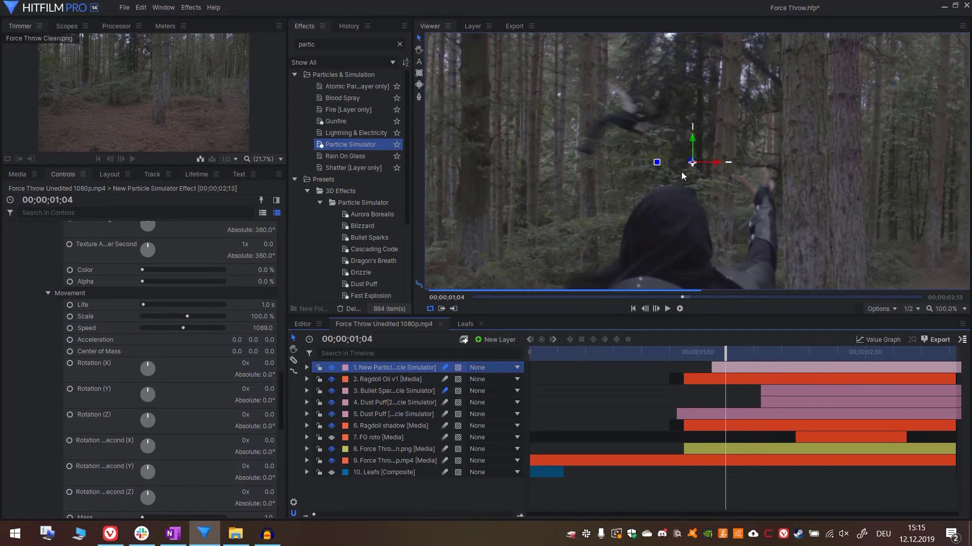
pyautogui.press('.')
pyautogui.click(111, 318)
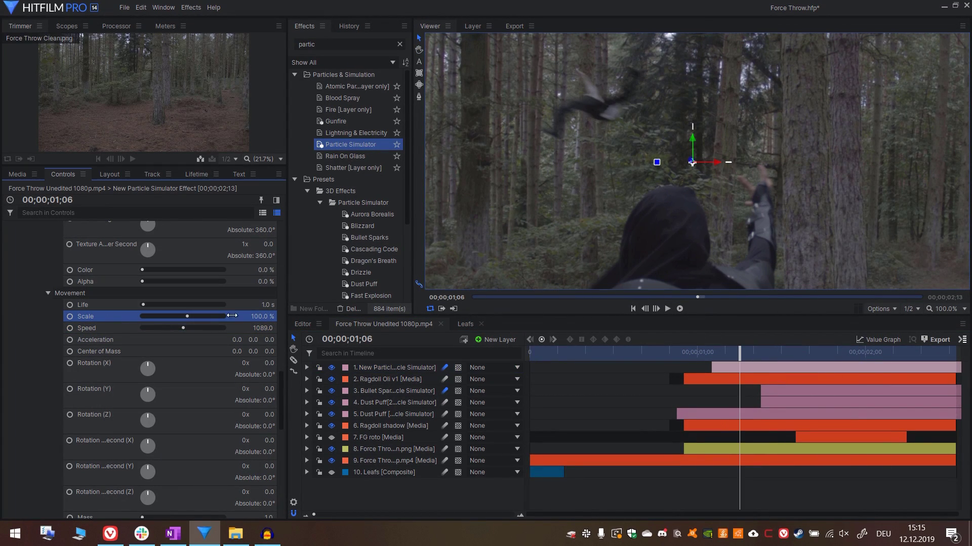
pyautogui.press(',')
pyautogui.press(',')
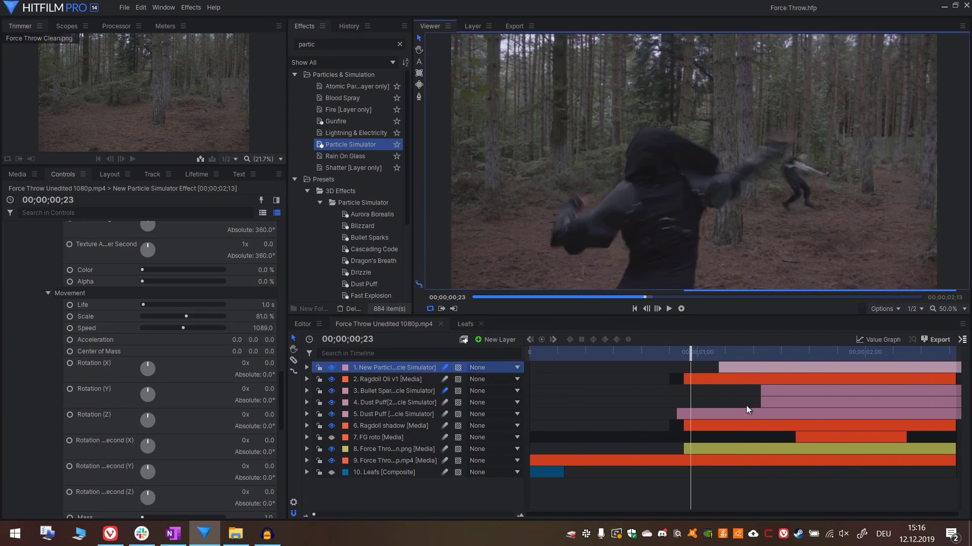
# - Set the leaf particles' Particles Per Second keyframe at 00;00;01;03 to 100
pyautogui.scroll(1, 607, 202)
pyautogui.scroll(-3, 252, 348)
pyautogui.moveTo(733, 357); pyautogui.dragTo(716, 390)
pyautogui.moveTo(719, 359)
pyautogui.mouseDown()
pyautogui.moveTo(774, 355)
pyautogui.moveTo(718, 355)
pyautogui.mouseUp()
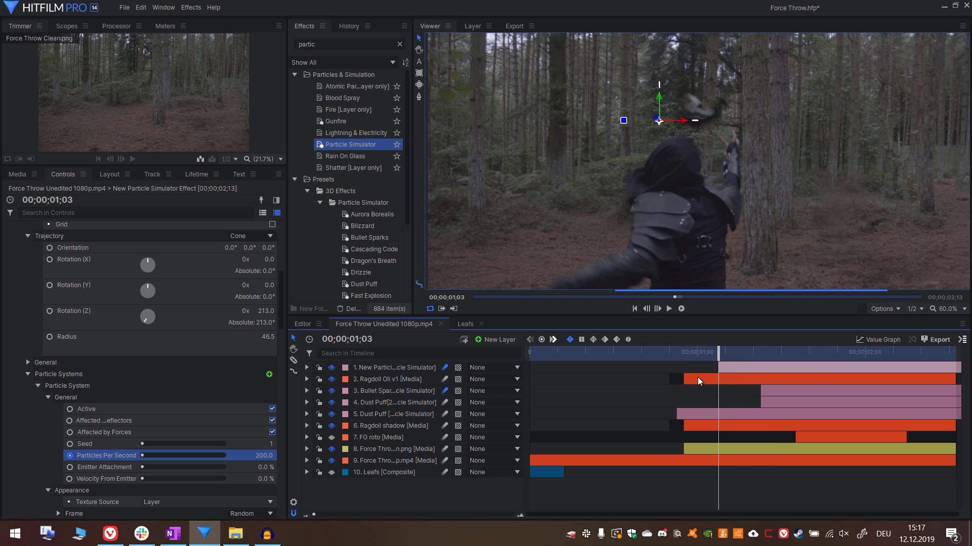
pyautogui.click(267, 455)
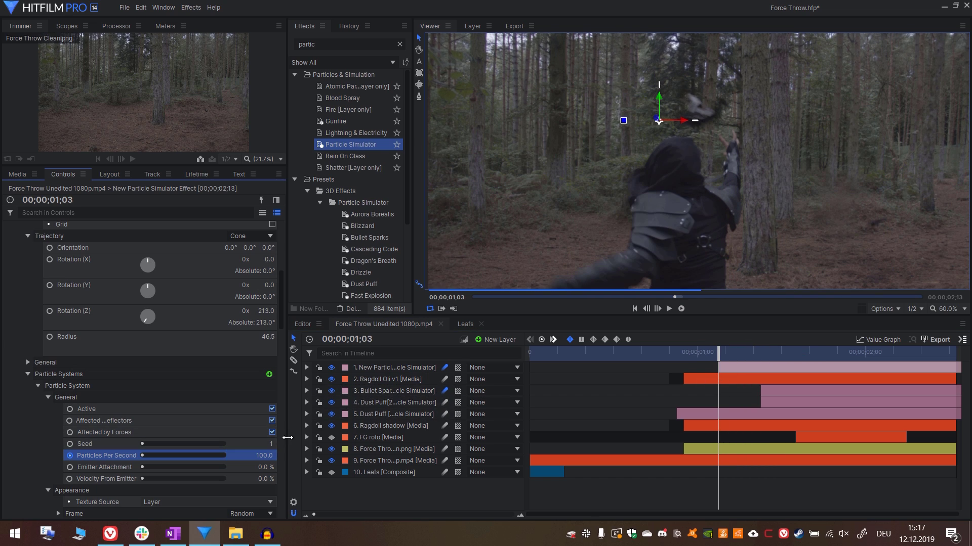
# - Check the leaf burst at 00;00;01;05 and move the leaf particle simulator layer below the Ragdoll Oli v1 layer
pyautogui.moveTo(719, 357); pyautogui.dragTo(732, 354)
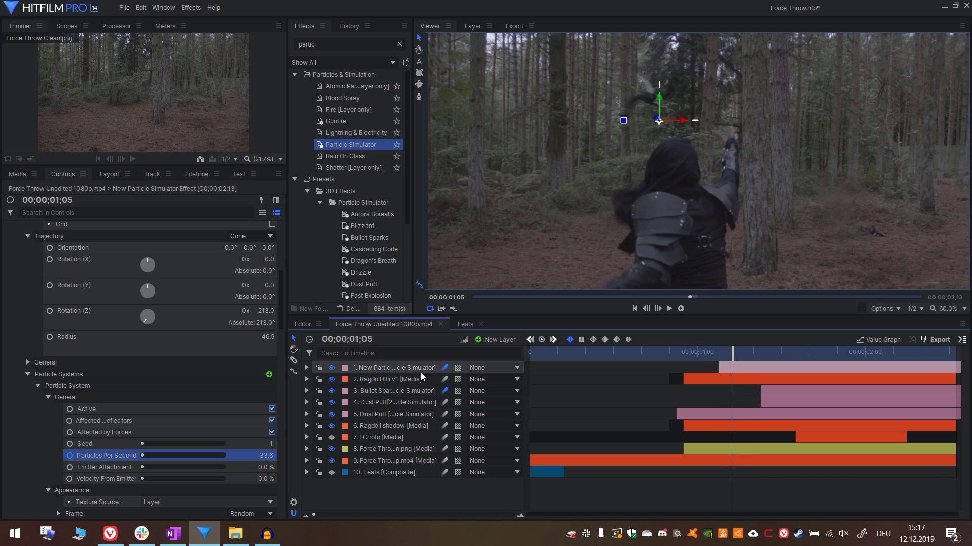
pyautogui.click(405, 368)
pyautogui.moveTo(405, 365); pyautogui.dragTo(403, 383)
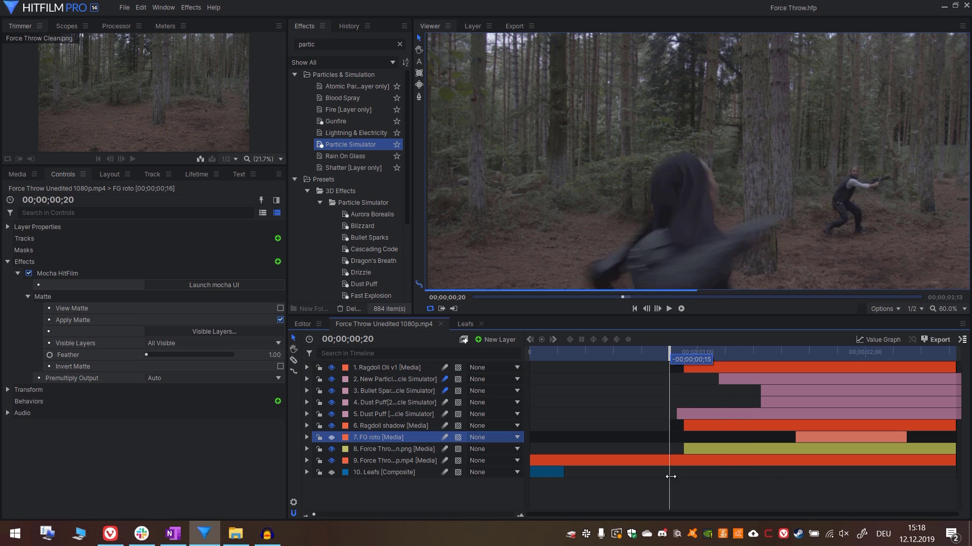
# - Turn on the FG roto layer's visibility at 00;00;01;23 and inspect the composite around the foreground actor
pyautogui.moveTo(671, 476); pyautogui.dragTo(858, 470)
pyautogui.click(327, 439)
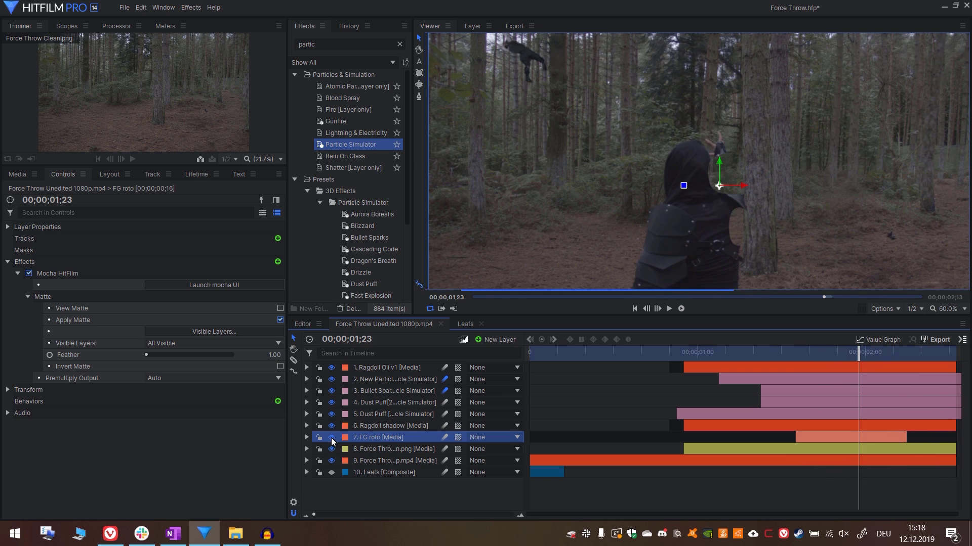
pyautogui.scroll(1, 733, 191)
pyautogui.click(626, 153)
pyautogui.scroll(-2, 616, 167)
pyautogui.moveTo(802, 349); pyautogui.dragTo(662, 353)
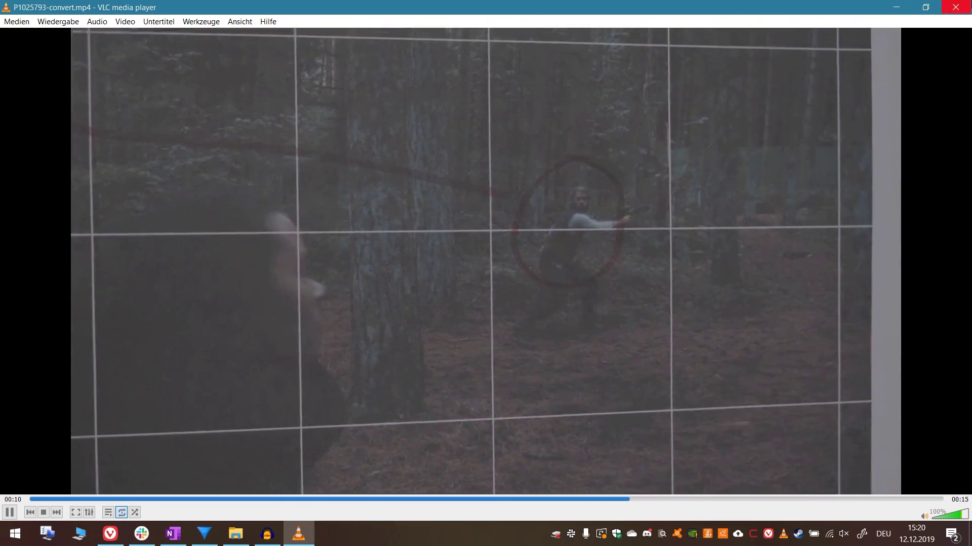
# - Import P1025793-convert.mp4 from the ref folder into the project media and make a 1080p Full HD, 23.976 fps composite shot from it
pyautogui.click(955, 7)
pyautogui.moveTo(930, 264); pyautogui.dragTo(156, 403)
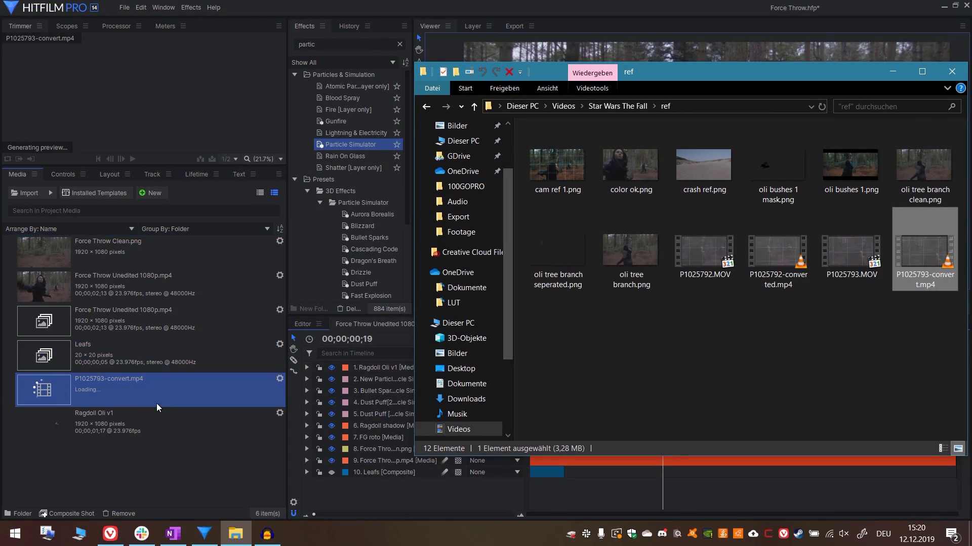
pyautogui.rightClick(111, 380)
pyautogui.click(160, 297)
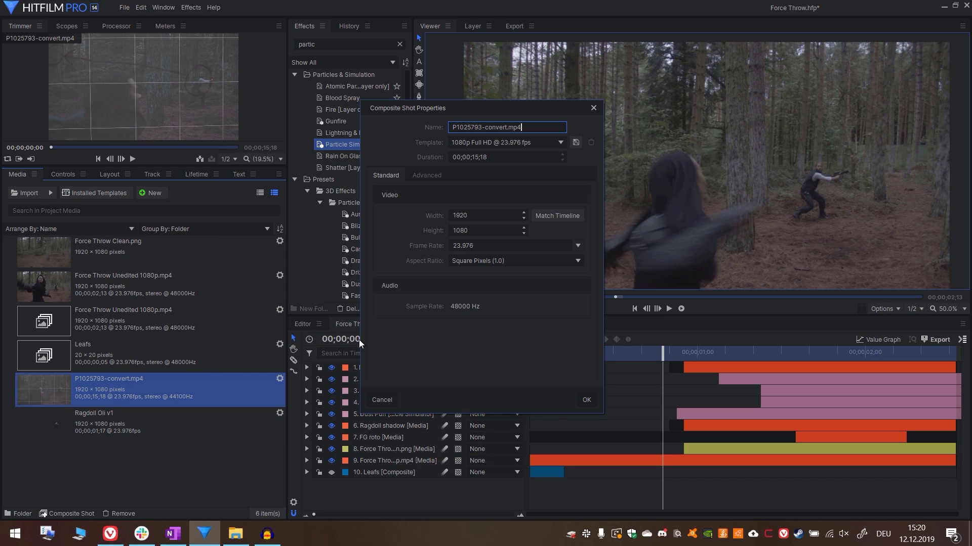
pyautogui.click(580, 399)
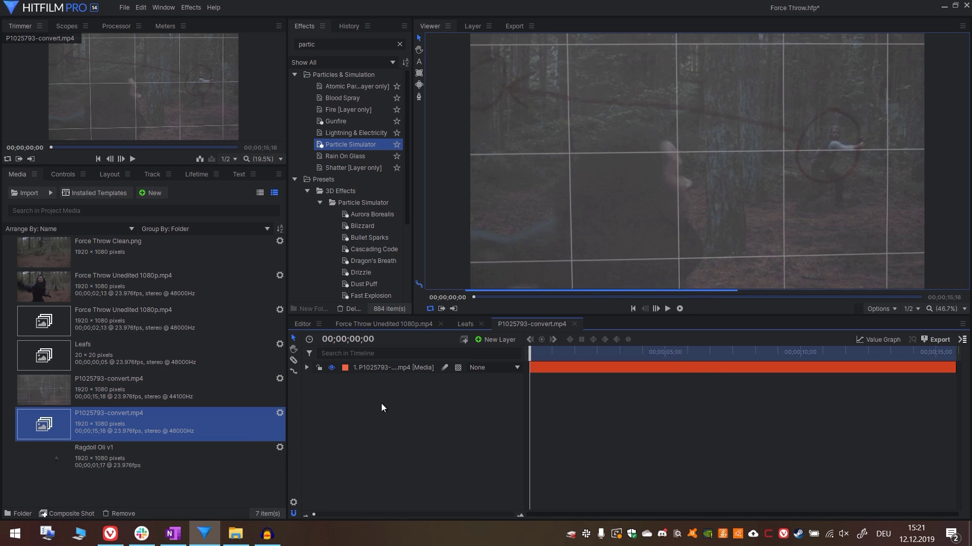
# - Add the Force Throw Unedited 1080p.mp4 composite shot above the reference clip and pre-render it
pyautogui.moveTo(96, 321); pyautogui.dragTo(378, 366)
pyautogui.rightClick(378, 367)
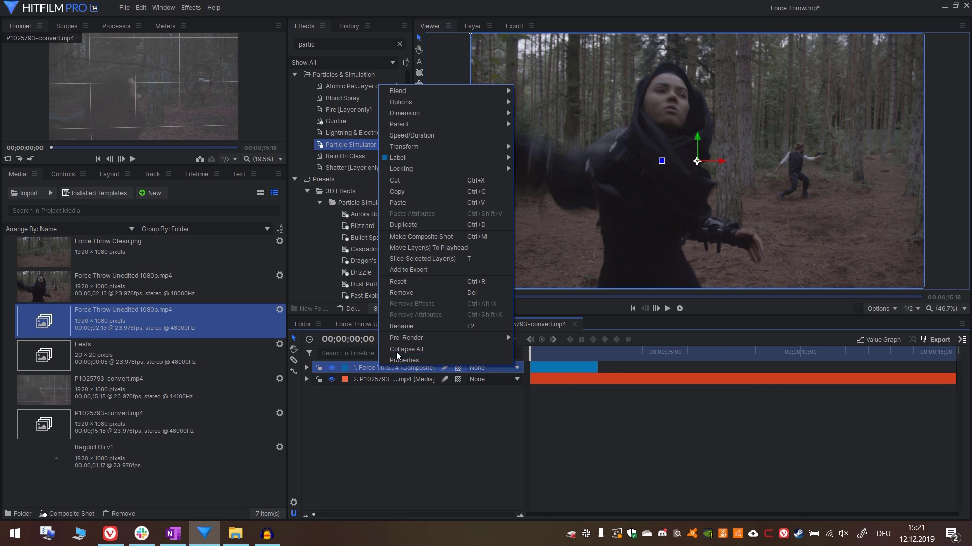
pyautogui.moveTo(431, 337)
pyautogui.click(537, 337)
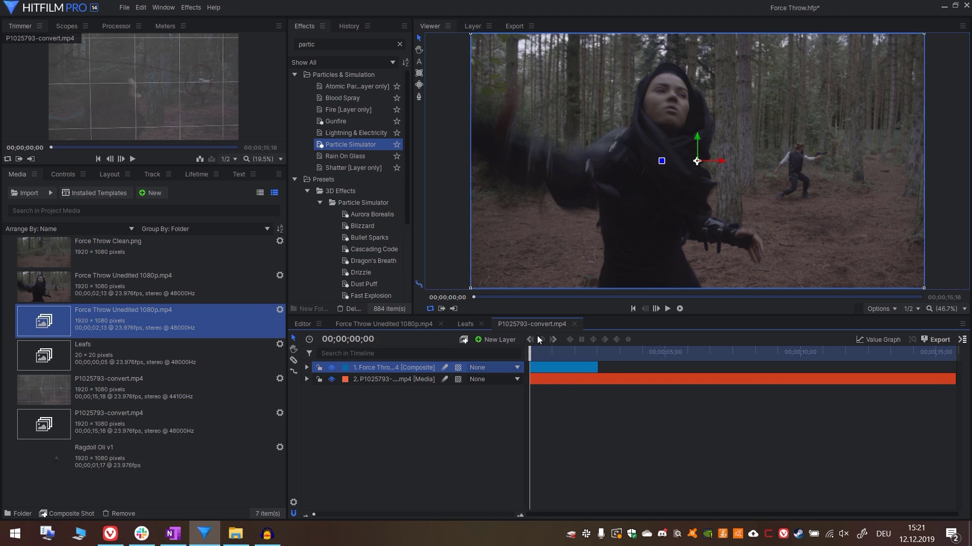
# - Hide the Force Throw composite layer and trim the P1025793-convert.mp4 clip to a 00;00;03;03 section at the timeline's start
pyautogui.click(330, 368)
pyautogui.moveTo(548, 354); pyautogui.dragTo(578, 381)
pyautogui.click(581, 380)
pyautogui.hotkey('ctrl', 'shift', 'd')
pyautogui.press('Delete')
pyautogui.click(655, 380)
pyautogui.hotkey('ctrl', 'shift', 'd')
pyautogui.click(690, 388)
pyautogui.press('Delete')
pyautogui.moveTo(541, 352); pyautogui.dragTo(530, 352)
# - Create a new point layer and name it Track
pyautogui.click(499, 340)
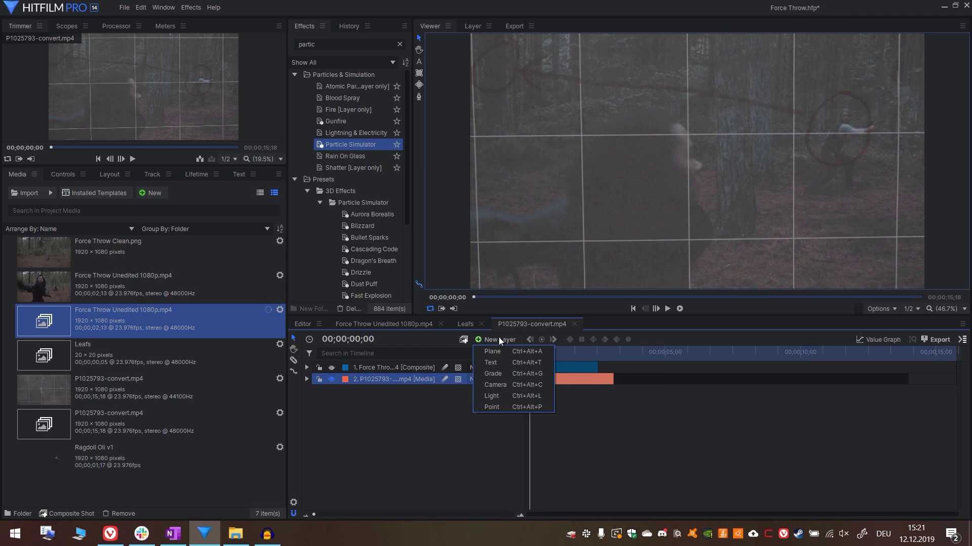
pyautogui.click(493, 407)
pyautogui.press('F2')
pyautogui.write('Track')
pyautogui.press('Return')
# - Add a tracker to the P1025793-convert.mp4 layer, place it on a grid-line crossing at the first frame and enlarge its search area
pyautogui.click(374, 394)
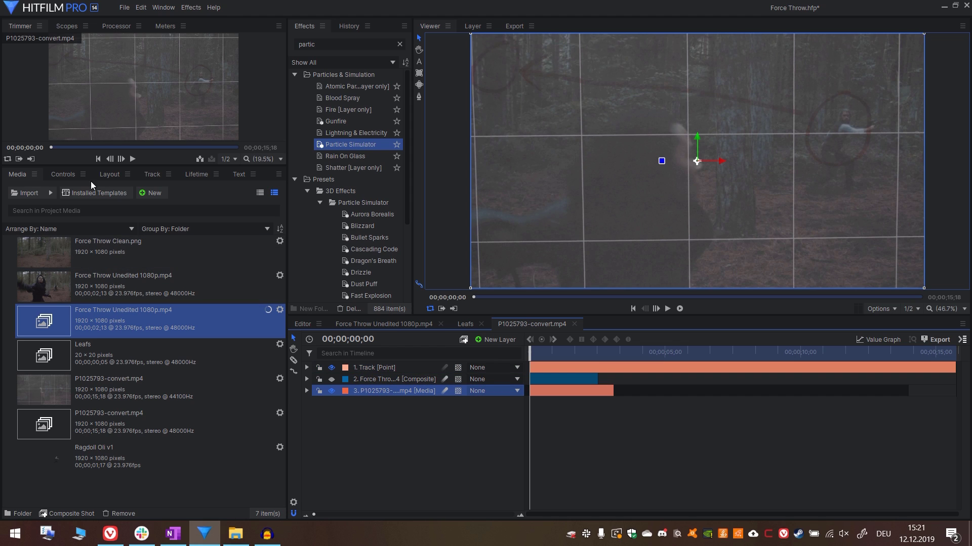
pyautogui.click(69, 175)
pyautogui.click(120, 239)
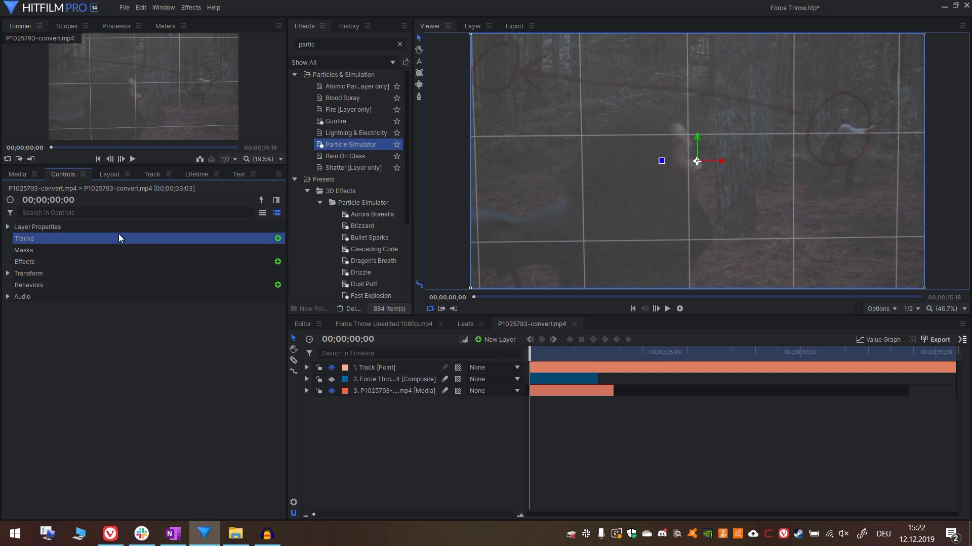
pyautogui.click(278, 238)
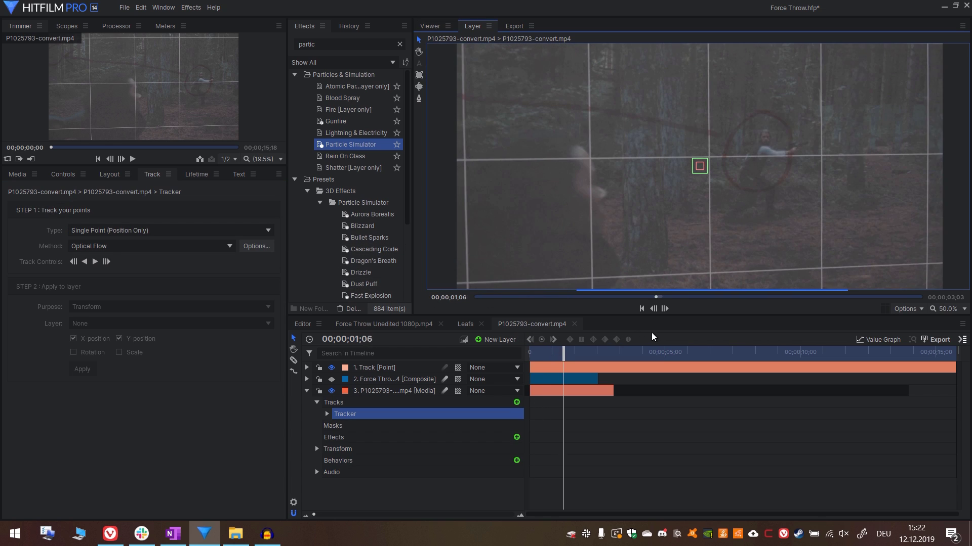
pyautogui.scroll(2, 700, 121)
pyautogui.moveTo(685, 202); pyautogui.dragTo(671, 151)
pyautogui.scroll(3, 670, 154)
pyautogui.moveTo(699, 157); pyautogui.dragTo(776, 213)
pyautogui.scroll(-3, 714, 183)
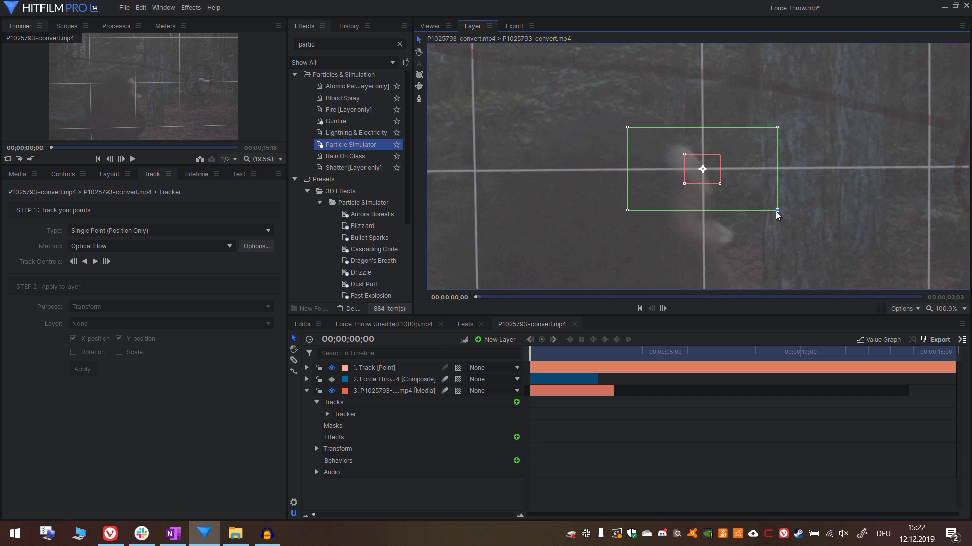
# - Set the tracking method to Template Match and track the grid crossing forward through the reference clip
pyautogui.click(98, 241)
pyautogui.click(92, 276)
pyautogui.click(95, 262)
pyautogui.moveTo(784, 243); pyautogui.dragTo(555, 124)
pyautogui.scroll(-4, 555, 124)
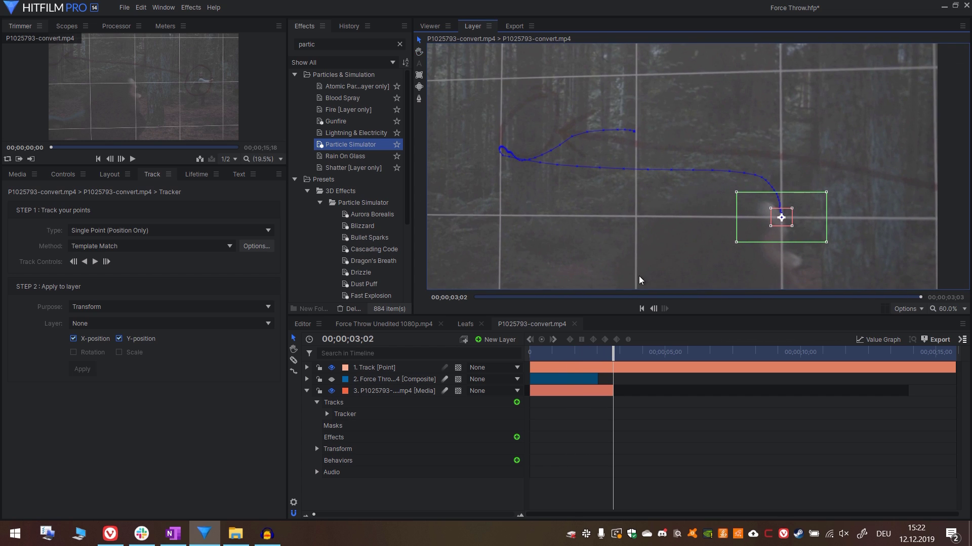
# - Apply the tracked X and Y position as a Transform to the Track point layer
pyautogui.moveTo(617, 355); pyautogui.dragTo(554, 360)
pyautogui.click(101, 322)
pyautogui.click(101, 352)
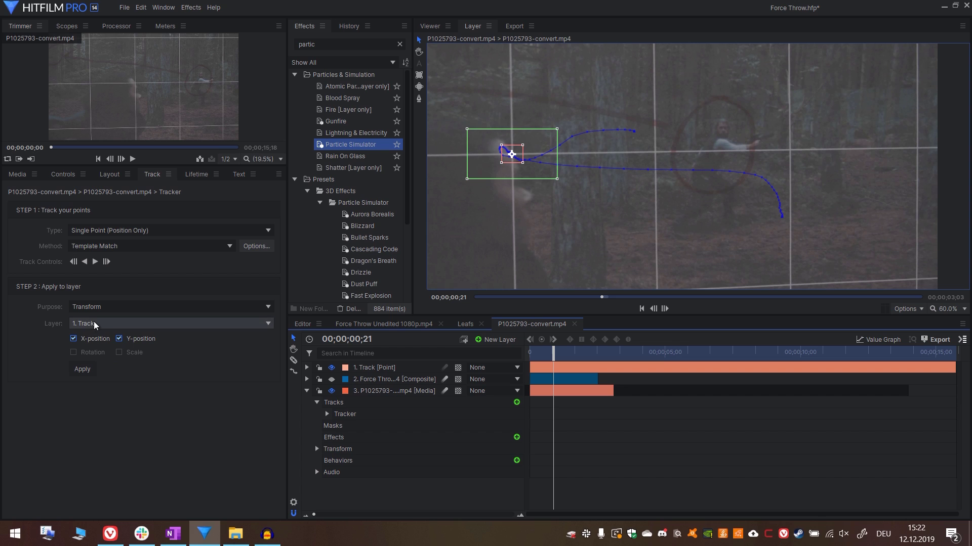
pyautogui.click(82, 370)
# - Show the Force Throw composite layer, hide the P1025793-convert.mp4 reference layer and return to the first frame
pyautogui.click(434, 28)
pyautogui.click(342, 380)
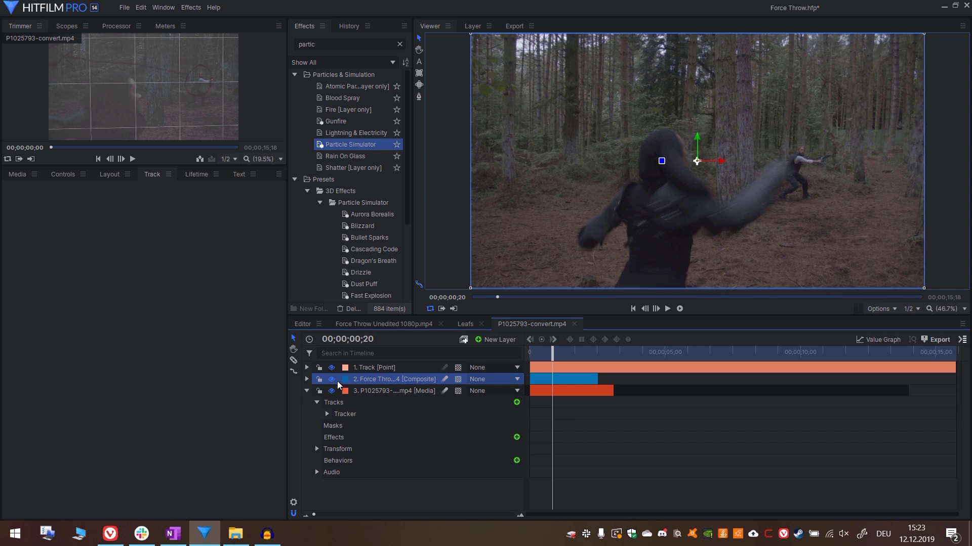
pyautogui.click(383, 388)
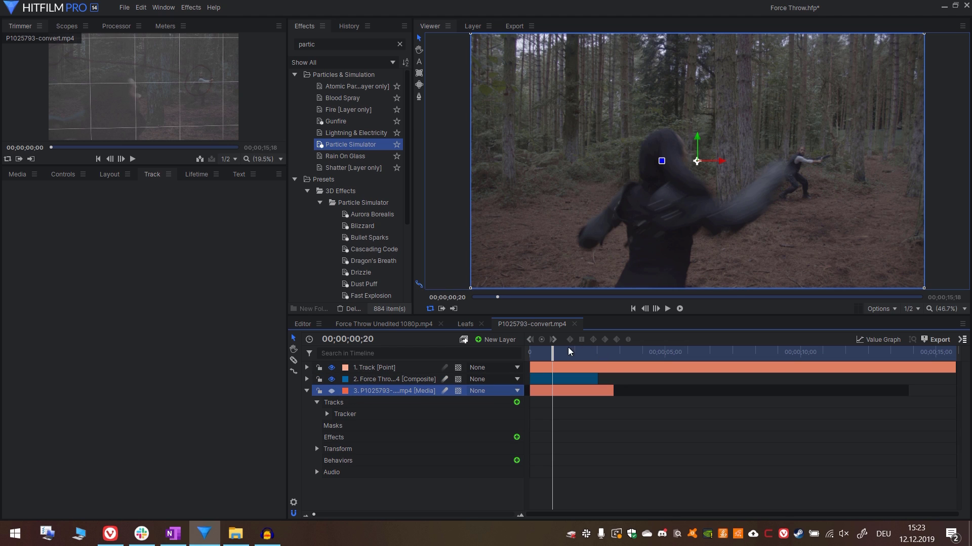
pyautogui.moveTo(555, 352); pyautogui.dragTo(528, 356)
# - Parent the Force Throw composite layer to the Track point layer and play back the tracked camera movement
pyautogui.click(379, 382)
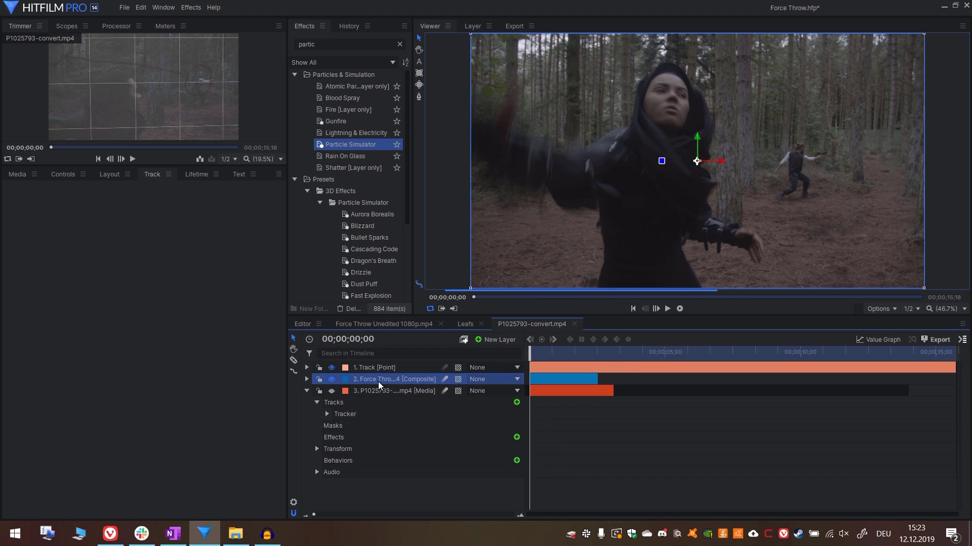
pyautogui.click(484, 378)
pyautogui.click(483, 405)
pyautogui.press('space')
# - Shift the Track point layer slightly earlier in the timeline to adjust the camera movement's timing against the throw
pyautogui.moveTo(585, 356); pyautogui.dragTo(554, 385)
pyautogui.press('space')
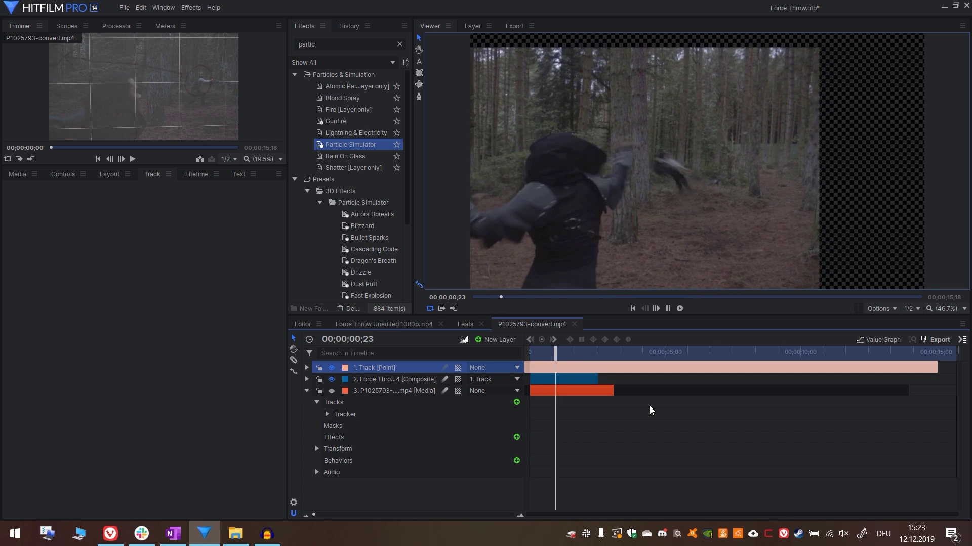
pyautogui.moveTo(532, 366); pyautogui.dragTo(526, 368)
# - Scale the Force Throw composite layer to 163.3% and reposition it at 128.7, -159.9 to cover the frame's empty edges
pyautogui.click(388, 379)
pyautogui.moveTo(608, 187); pyautogui.dragTo(650, 149)
pyautogui.moveTo(877, 273); pyautogui.dragTo(958, 343)
pyautogui.press('space')
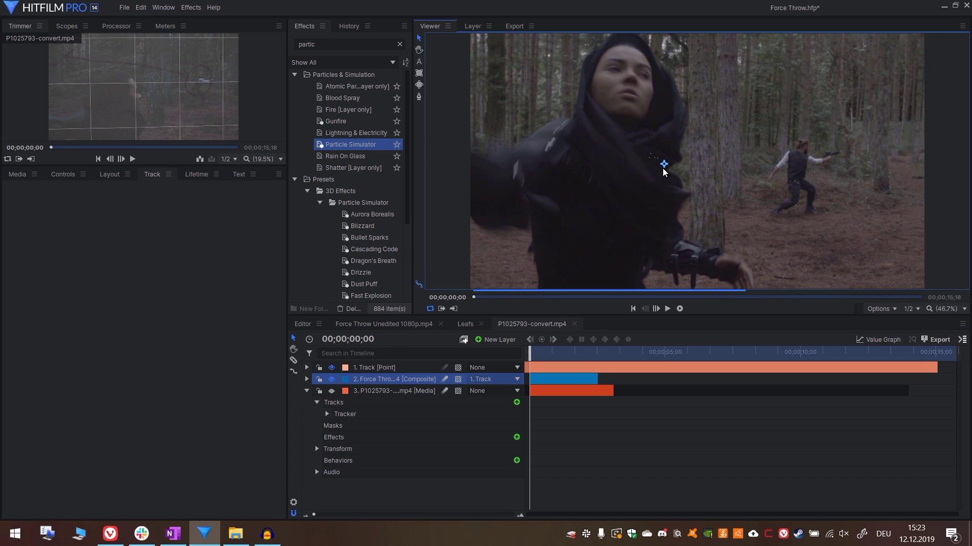
pyautogui.scroll(-2, 678, 277)
pyautogui.moveTo(585, 357); pyautogui.dragTo(529, 369)
pyautogui.scroll(1, 555, 229)
# - Enable keyframes for the Force Throw composite layer's Position and Scale at 00;00;00;00
pyautogui.click(307, 379)
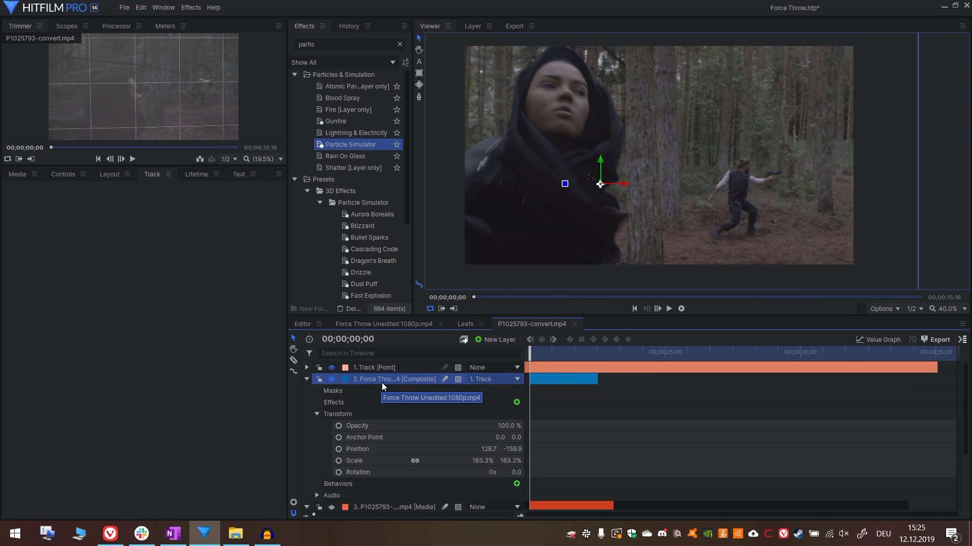
pyautogui.click(356, 448)
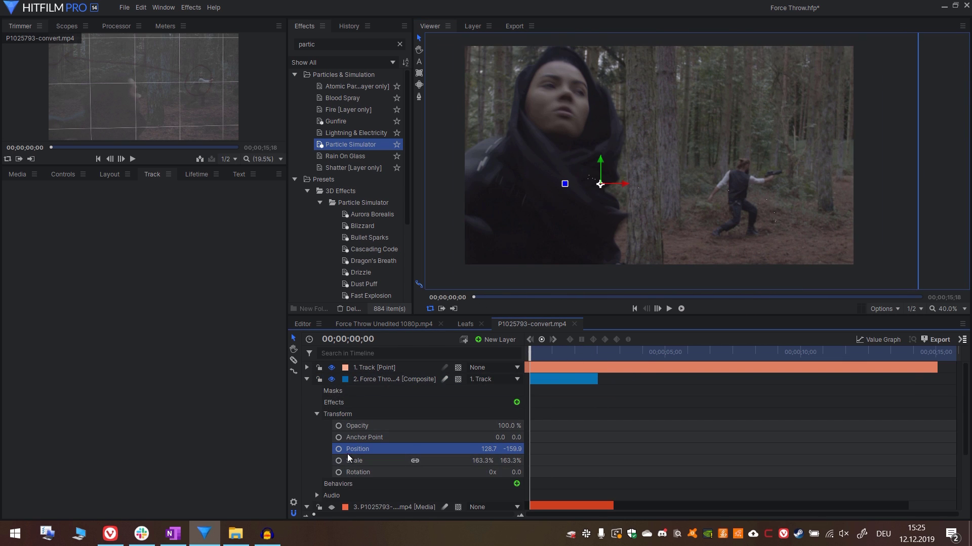
pyautogui.click(339, 450)
pyautogui.click(339, 460)
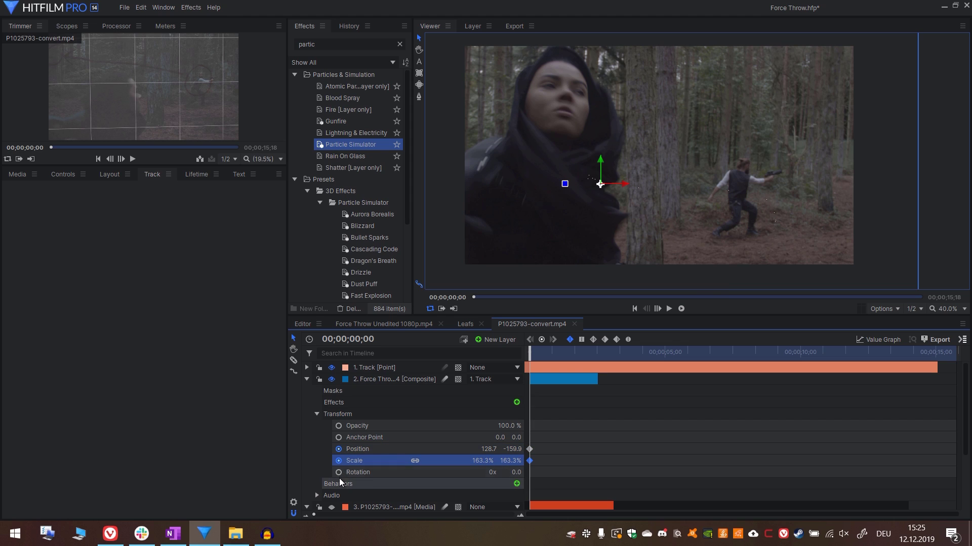
# - Move the Position and Scale keyframes in time, start the move at 126.3% scale and apply Bezier interpolation to the keyframes
pyautogui.scroll(1, 550, 438)
pyautogui.moveTo(552, 434); pyautogui.dragTo(553, 462)
pyautogui.click(627, 339)
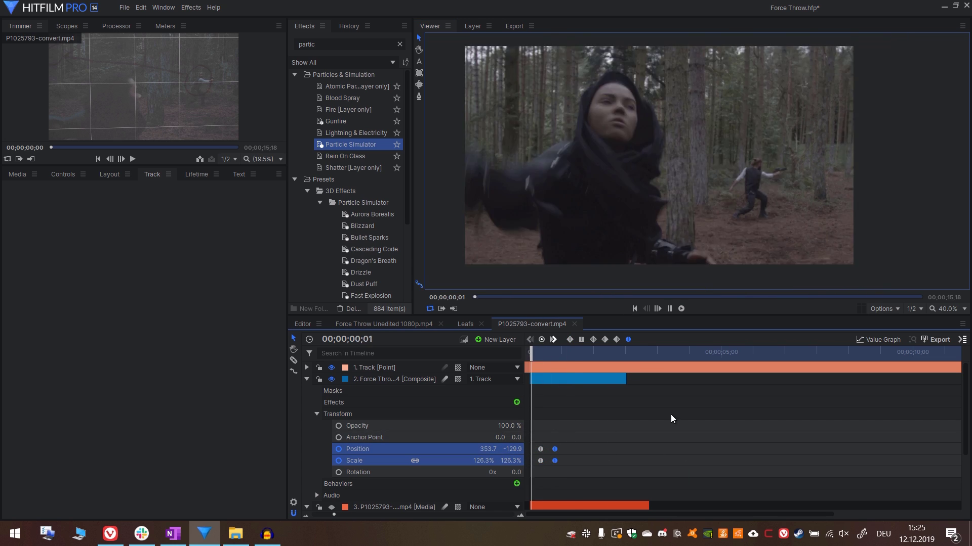
# - Add two more Position keyframes near 00;00;01;16 and at 00;00;02;03 by moving the composite vertically, and give them Bezier interpolation
pyautogui.moveTo(548, 352); pyautogui.dragTo(591, 353)
pyautogui.moveTo(778, 199); pyautogui.dragTo(777, 205)
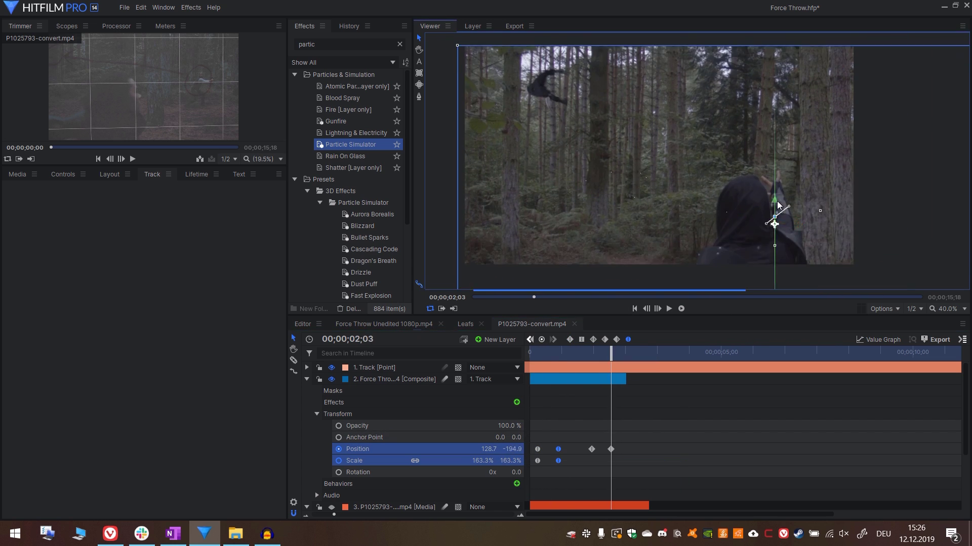
pyautogui.click(610, 449)
pyautogui.click(592, 352)
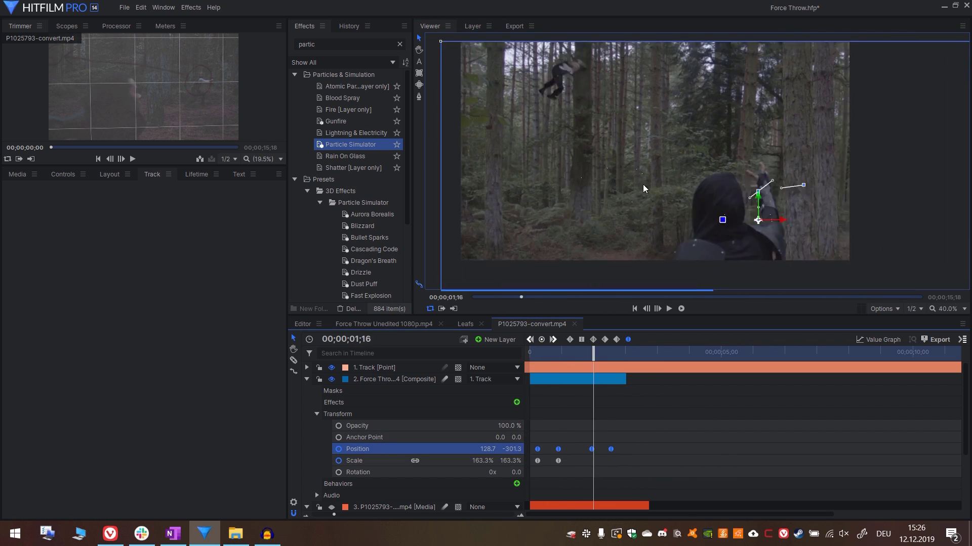
# - Set the work area's out point at the end of the Force Throw composite layer and play back the camera move
pyautogui.press('space')
pyautogui.click(652, 403)
pyautogui.moveTo(619, 353); pyautogui.dragTo(625, 366)
pyautogui.press('o')
pyautogui.click(634, 442)
pyautogui.press('space')
pyautogui.press('space')
# - Enable motion blur on the Force Throw composite layer and run a RAM preview from the start
pyautogui.click(392, 435)
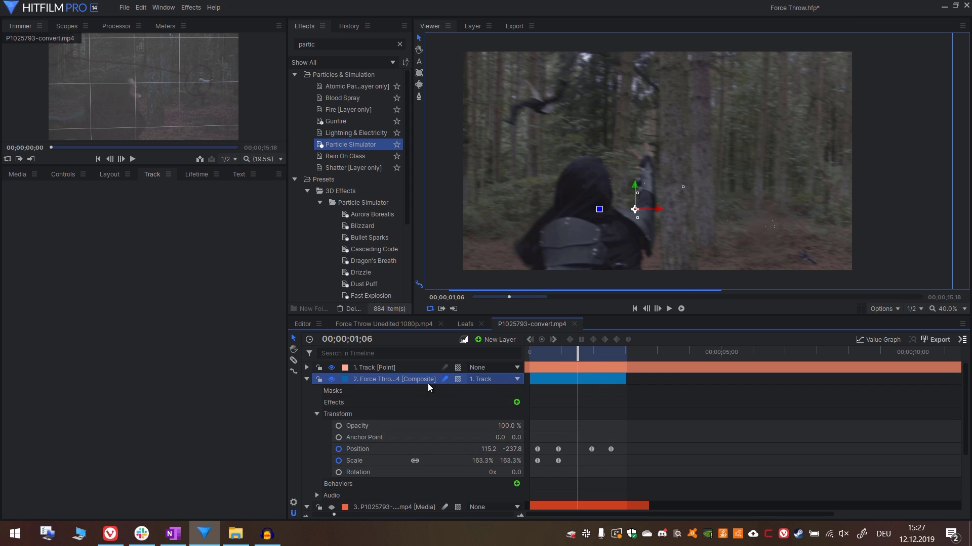
pyautogui.moveTo(577, 356); pyautogui.dragTo(517, 365)
pyautogui.click(681, 309)
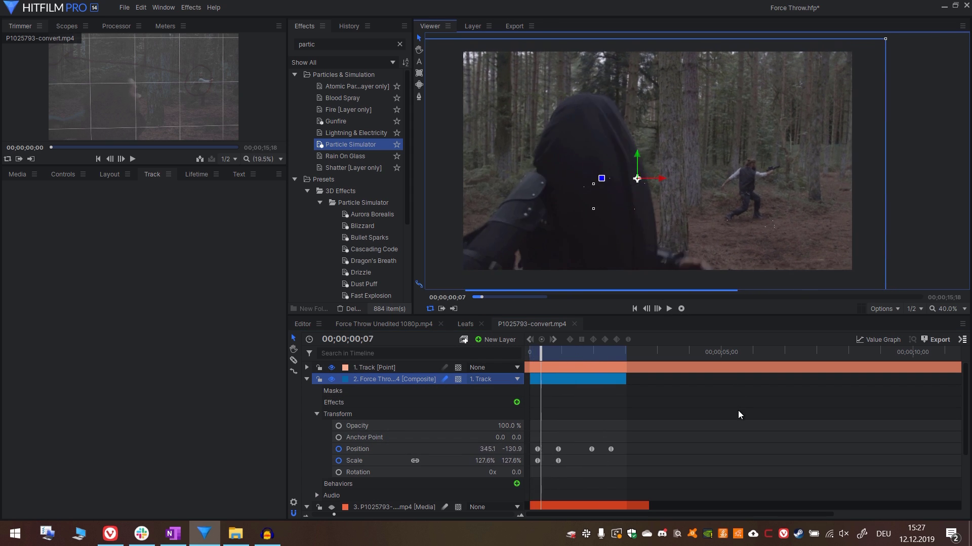